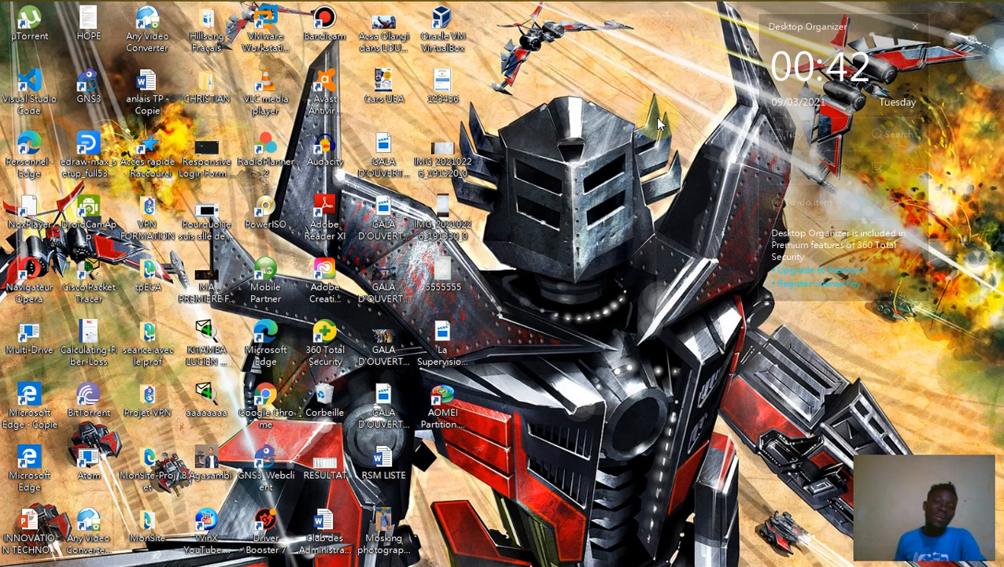
Switch to Cisco Packet Tracer and delete Scenario 0 with its simulated PDU entries
{"action": "mouse_move", "coordinate": [551, 2]}
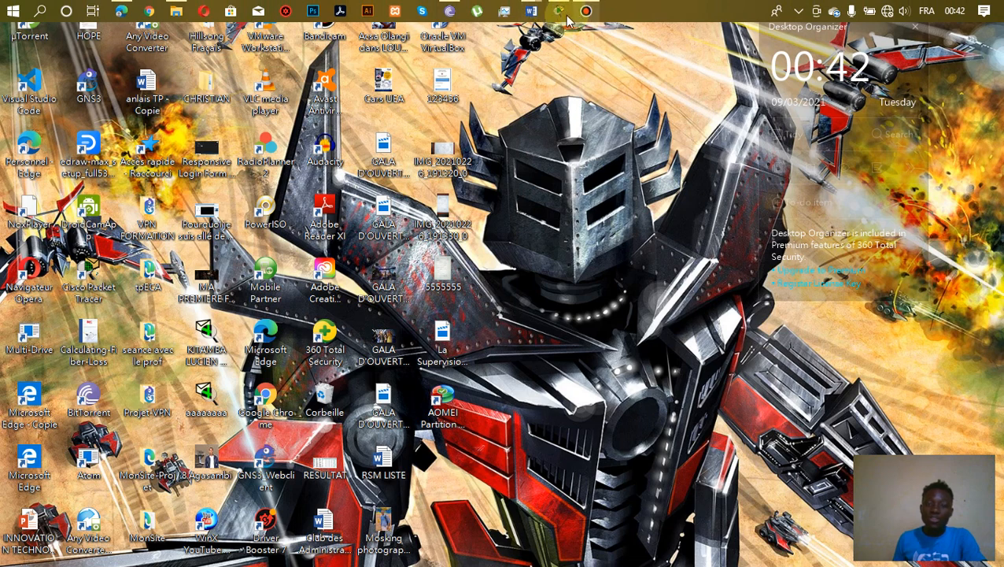
{"action": "left_click", "coordinate": [598, 85]}
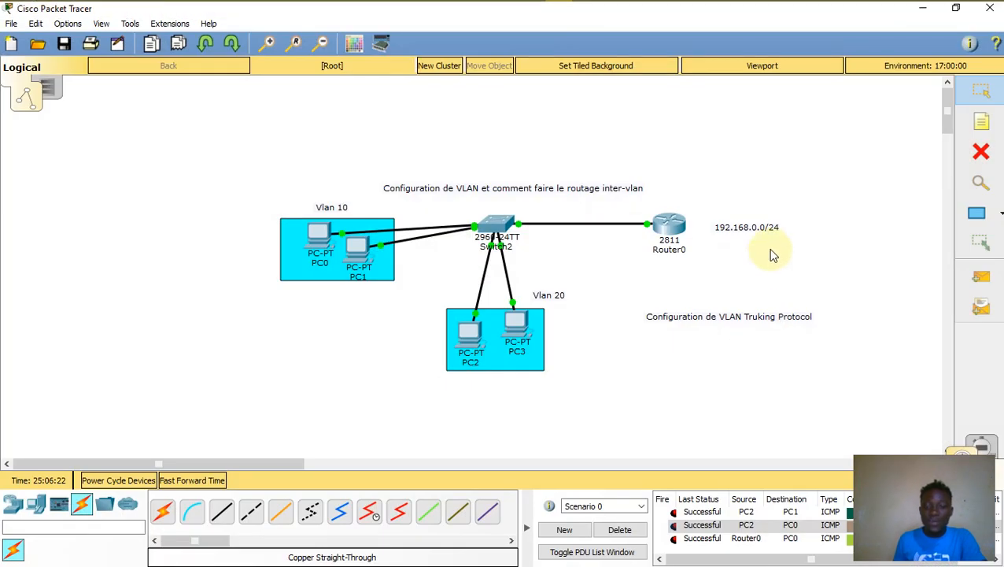
{"action": "scroll", "coordinate": [799, 278], "scroll_direction": "down", "scroll_amount": 1}
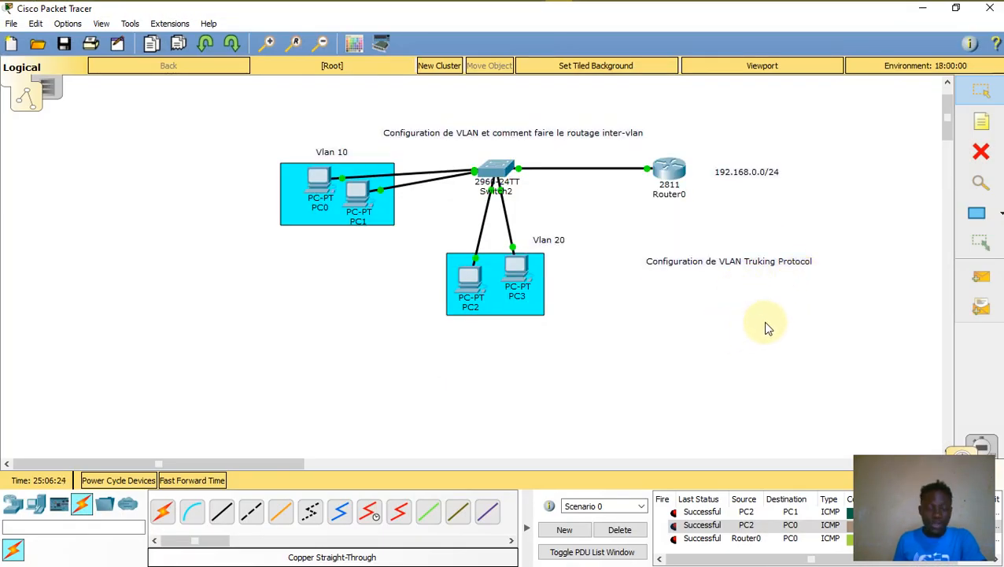
{"action": "left_click", "coordinate": [620, 529]}
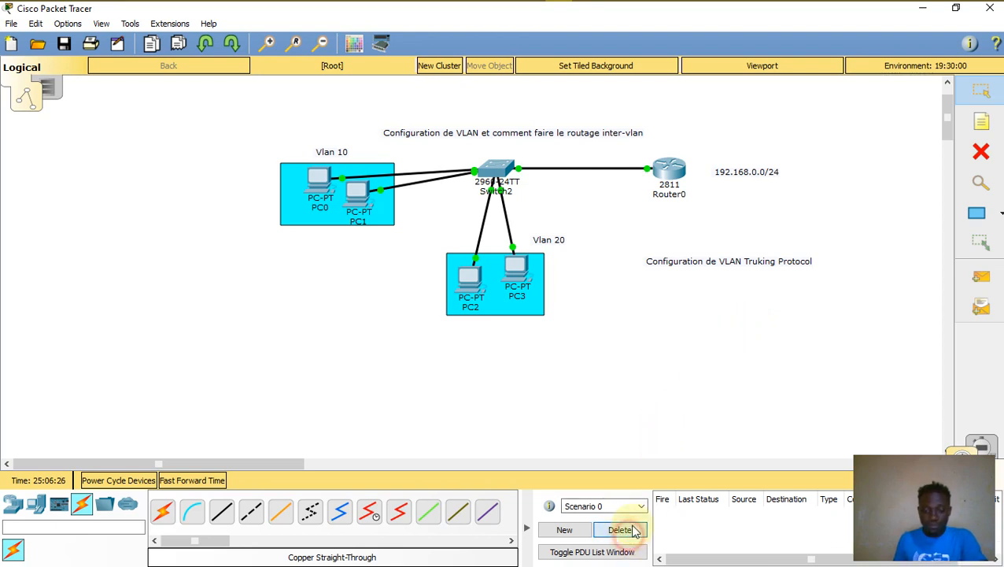
Place a 2960-24TT switch in the workspace just below the "Configuration de VLAN Truking Protocol" label
{"action": "left_click", "coordinate": [12, 502]}
{"action": "left_click", "coordinate": [36, 548]}
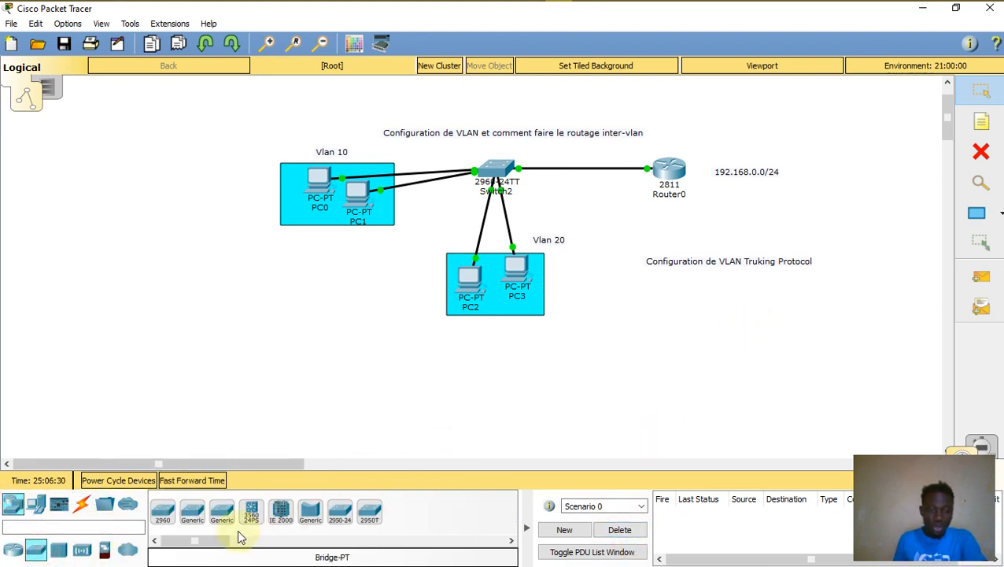
{"action": "left_click", "coordinate": [163, 512]}
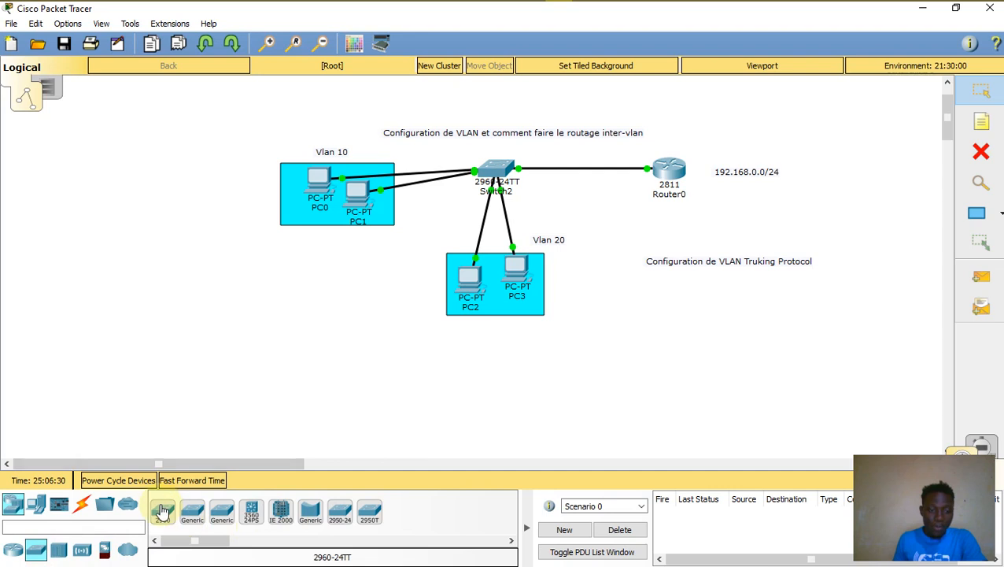
{"action": "left_click", "coordinate": [684, 313]}
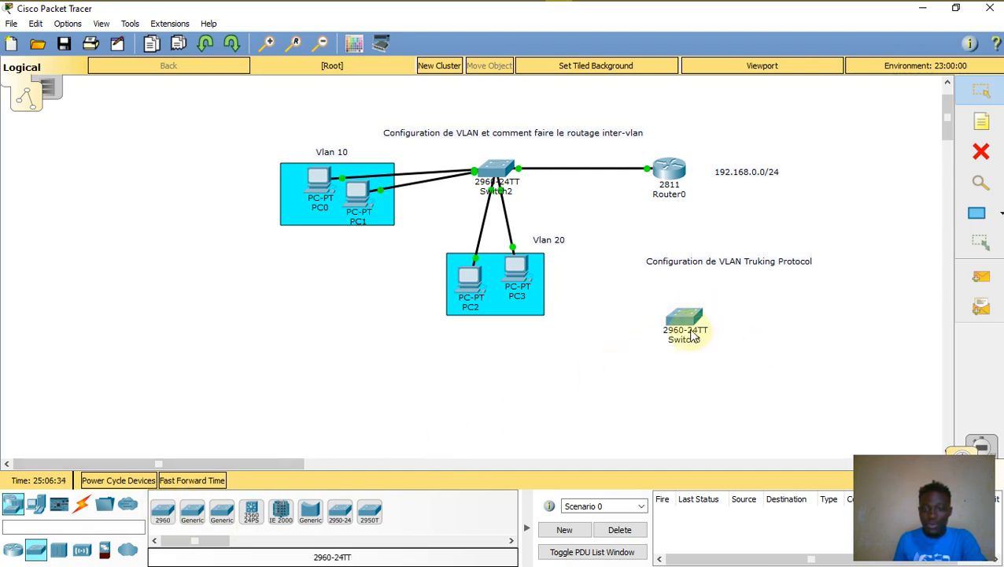
{"action": "left_click_drag", "start_coordinate": [689, 333], "coordinate": [694, 318]}
{"action": "left_click", "coordinate": [745, 348]}
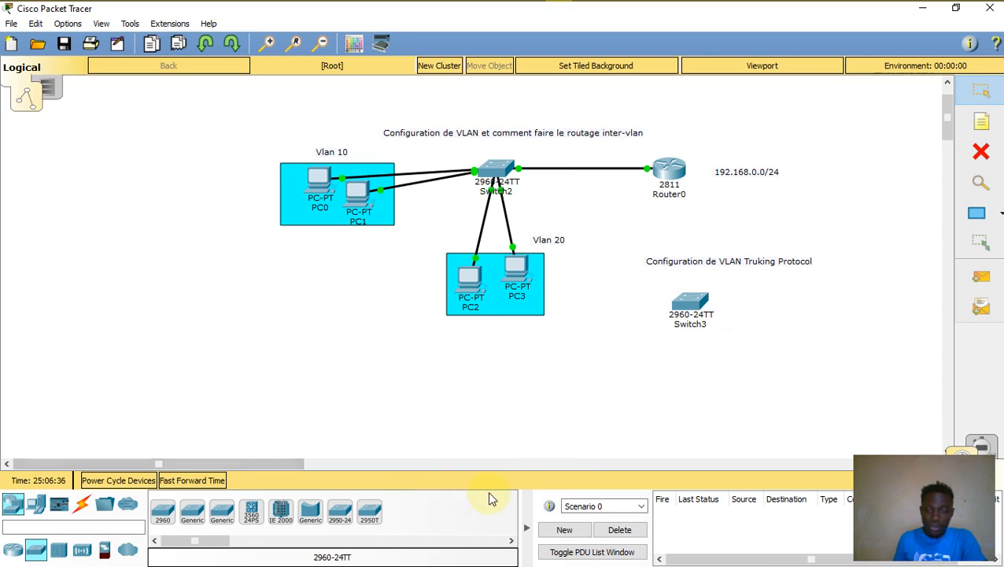
Connect Switch2's GigabitEthernet0/2 to Switch3's GigabitEthernet0/1 with a copper cross-over cable
{"action": "left_click", "coordinate": [84, 508]}
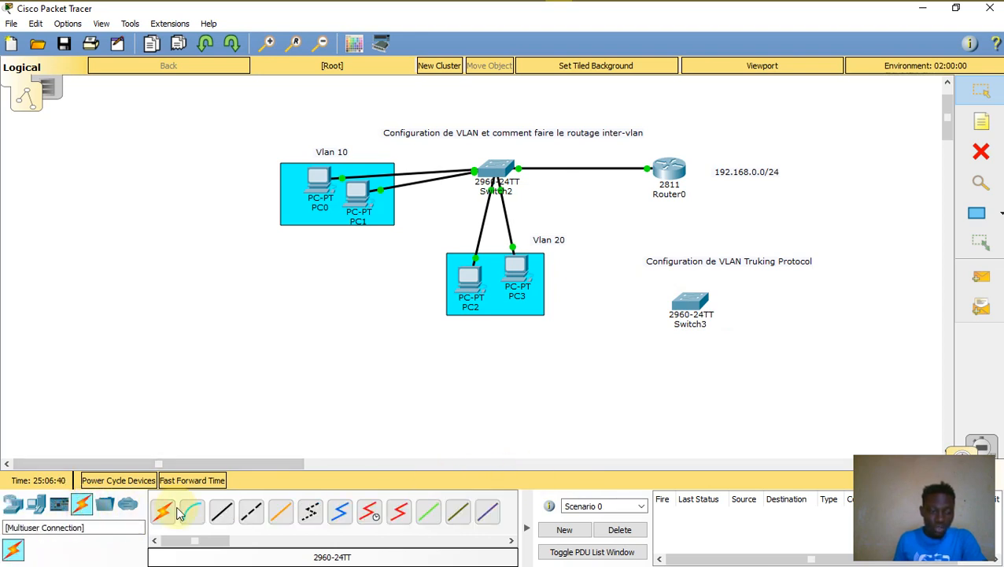
{"action": "left_click", "coordinate": [252, 512]}
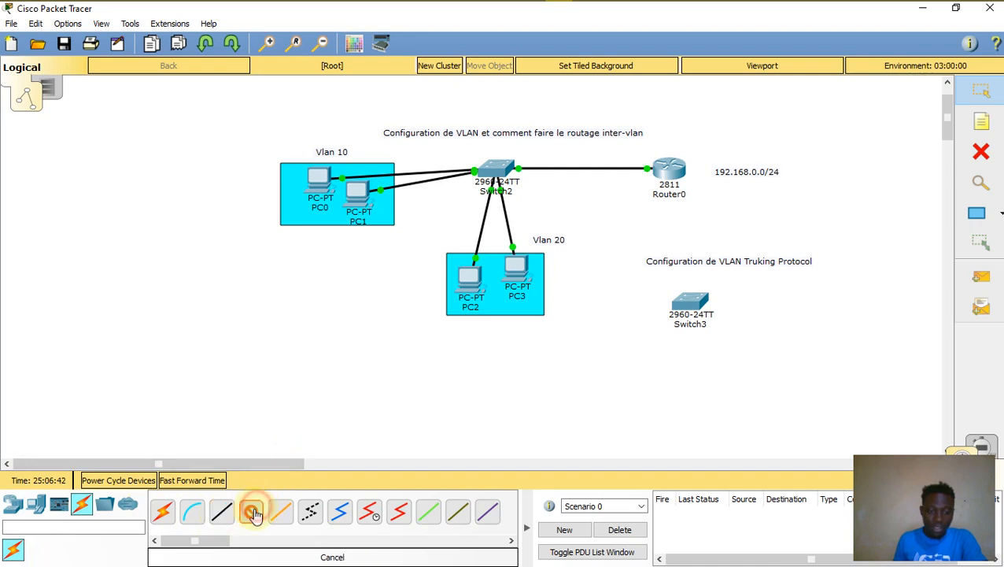
{"action": "left_click", "coordinate": [504, 169]}
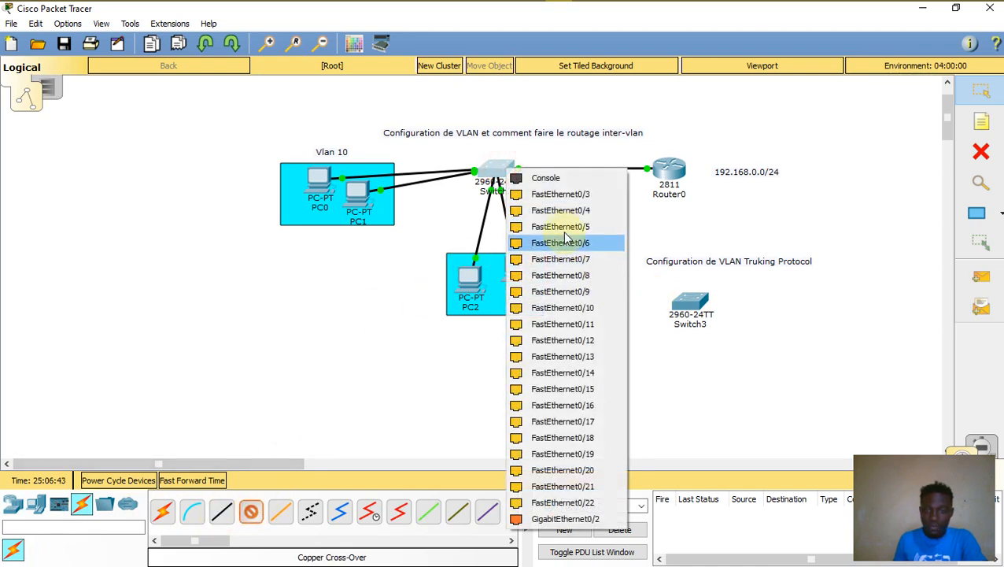
{"action": "left_click", "coordinate": [551, 519]}
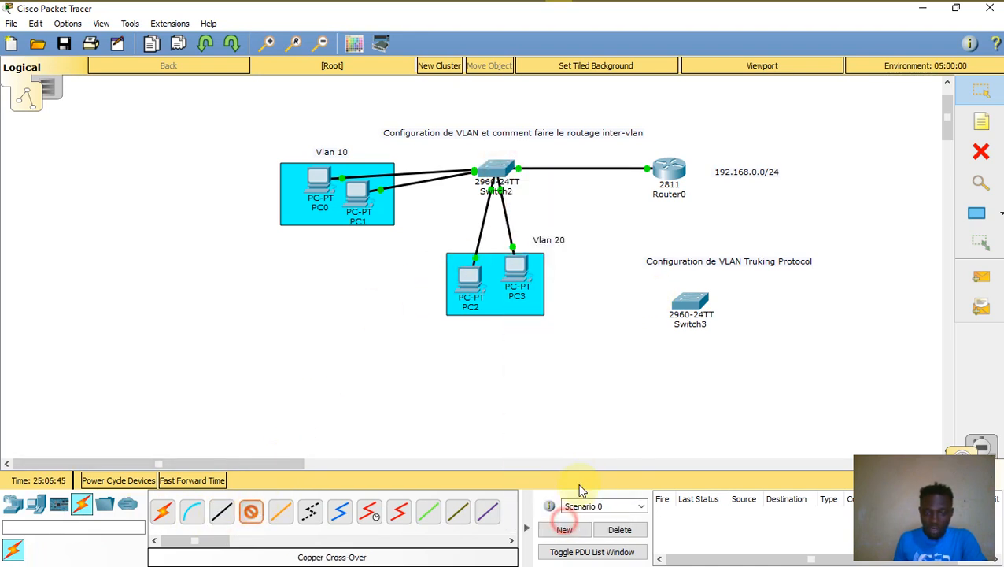
{"action": "left_click", "coordinate": [695, 307]}
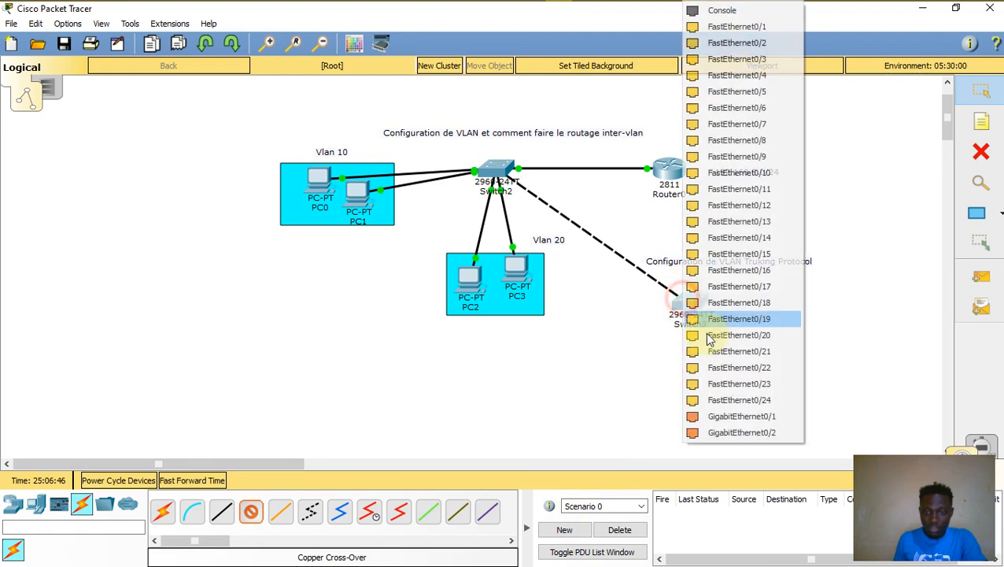
{"action": "left_click", "coordinate": [740, 417]}
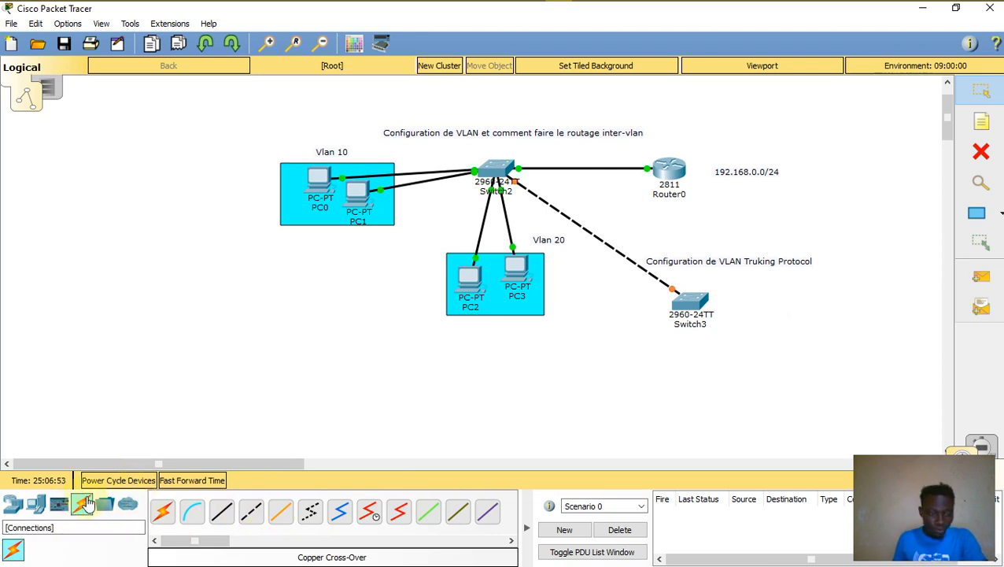
Place two PC-PT end devices side by side below Switch3
{"action": "left_click", "coordinate": [13, 507]}
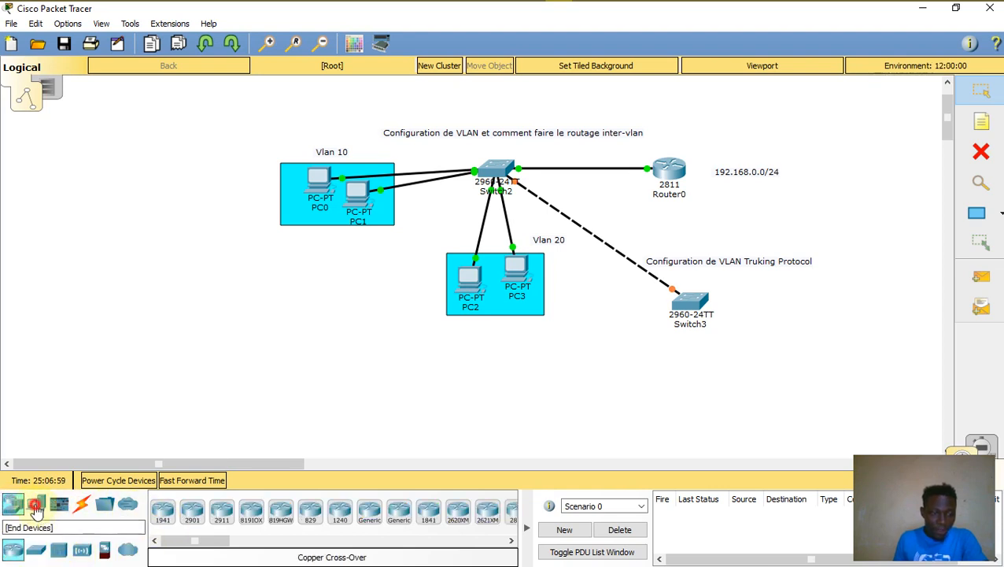
{"action": "left_click", "coordinate": [36, 510]}
{"action": "left_click", "coordinate": [161, 511]}
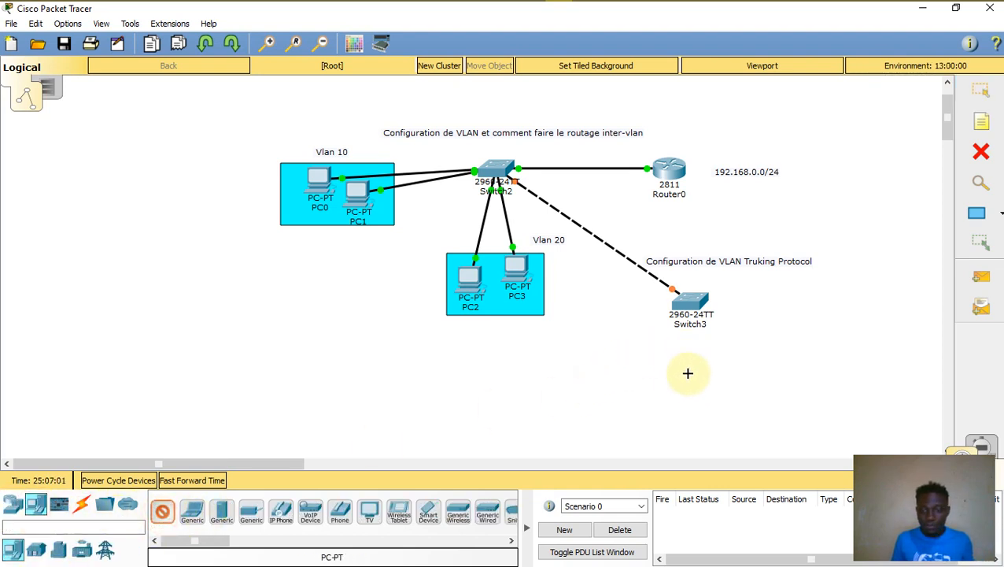
{"action": "left_click", "coordinate": [664, 369]}
{"action": "left_click", "coordinate": [706, 371]}
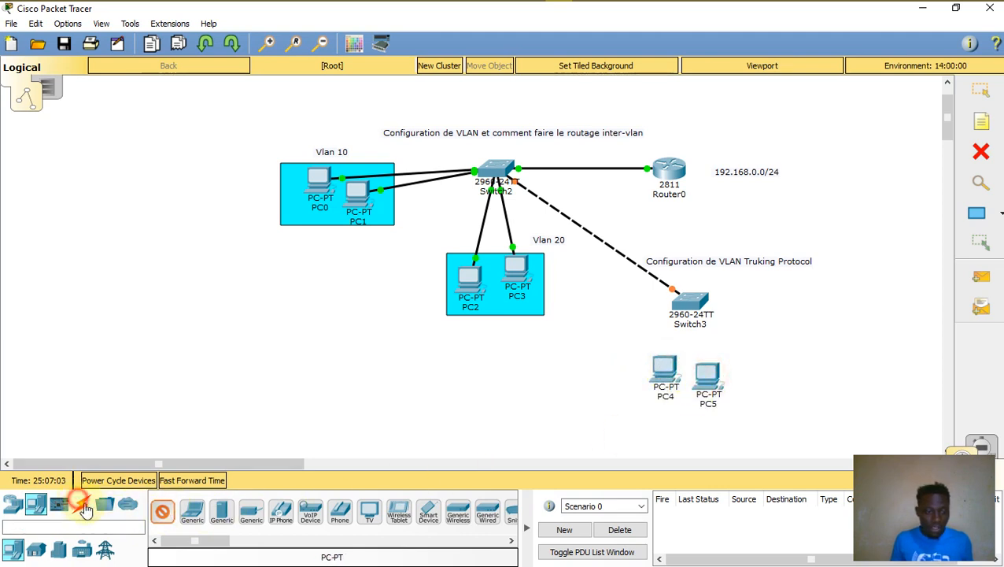
Connect PC4 and PC5 to Switch3 using automatically chosen connections
{"action": "left_click", "coordinate": [84, 508]}
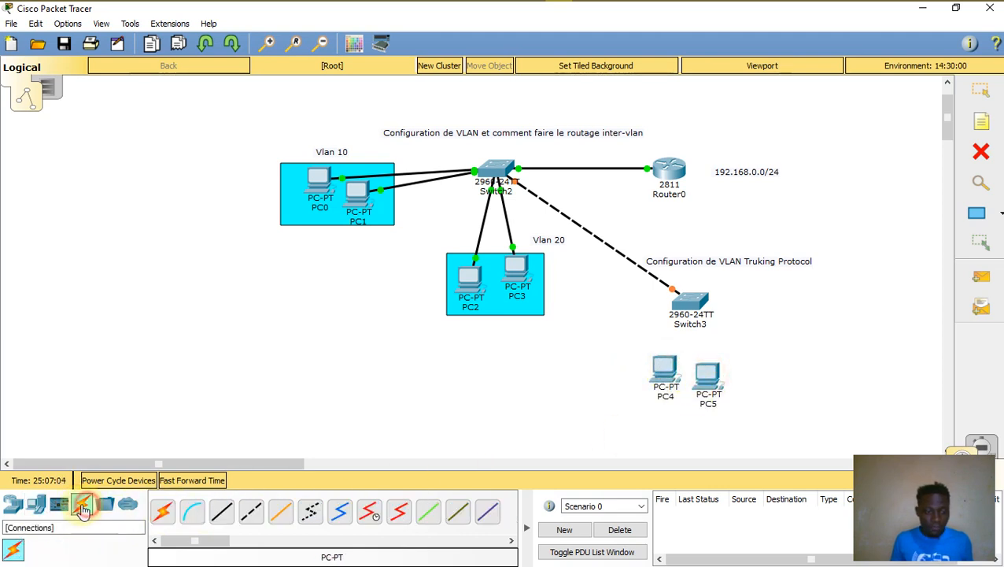
{"action": "left_click", "coordinate": [168, 521]}
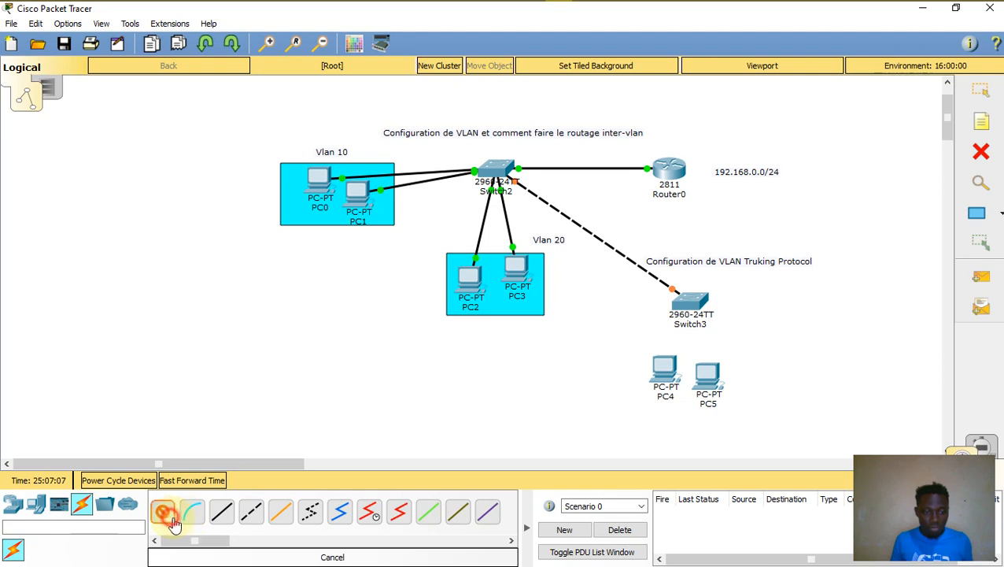
{"action": "left_click", "coordinate": [174, 523]}
{"action": "left_click", "coordinate": [224, 524]}
{"action": "left_click", "coordinate": [258, 523]}
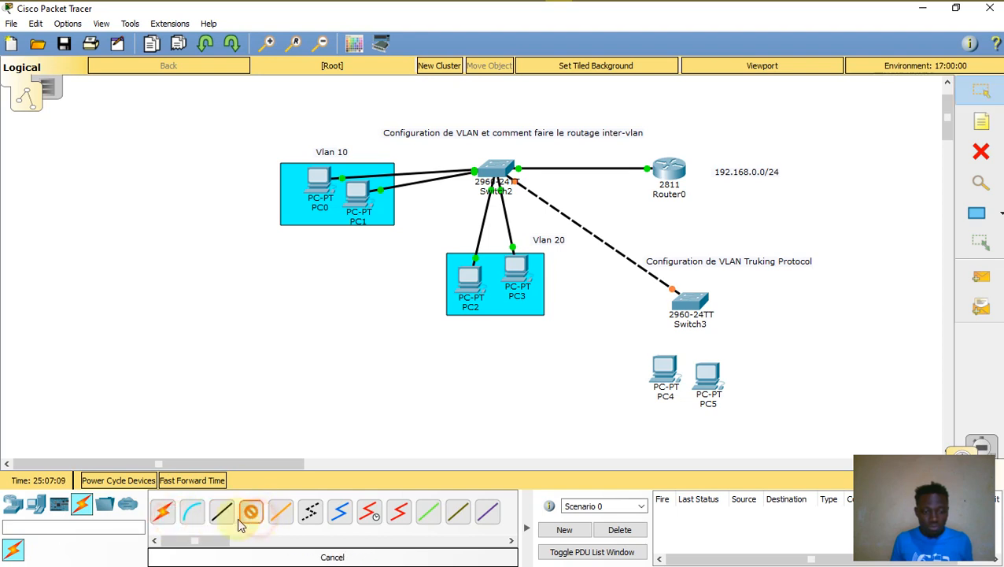
{"action": "left_click", "coordinate": [162, 516]}
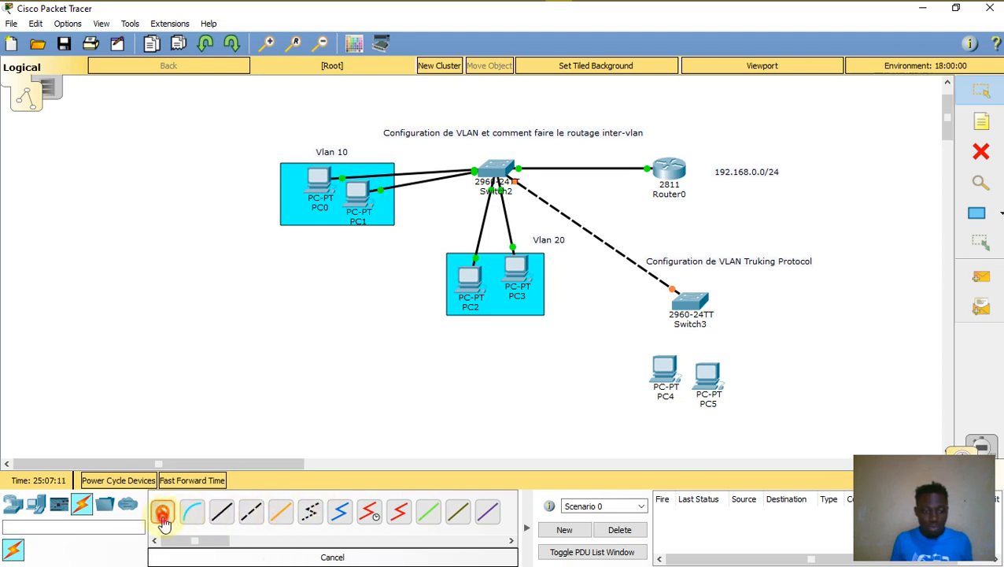
{"action": "left_click", "coordinate": [664, 372]}
{"action": "left_click", "coordinate": [690, 296]}
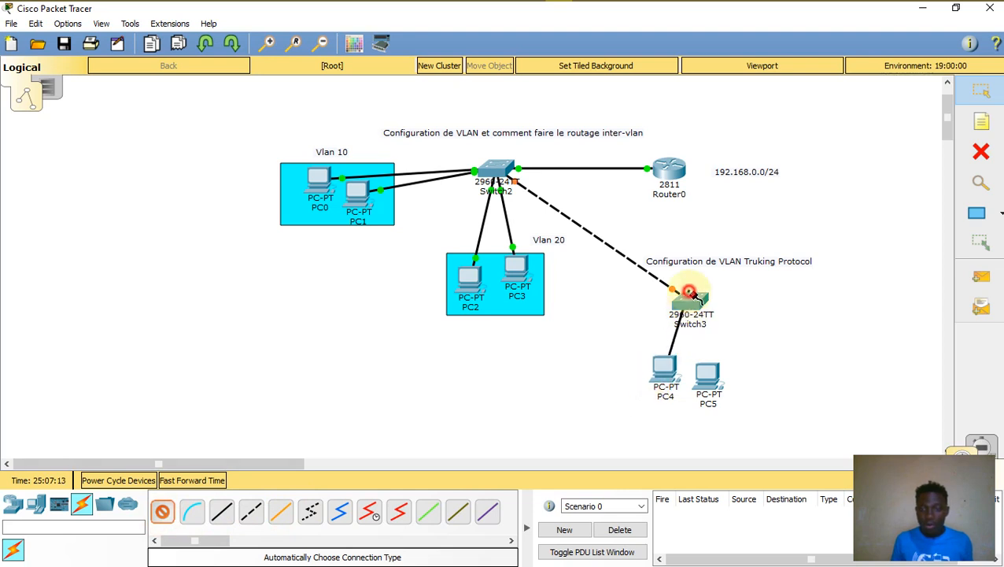
{"action": "left_click", "coordinate": [691, 298]}
{"action": "left_click", "coordinate": [720, 378]}
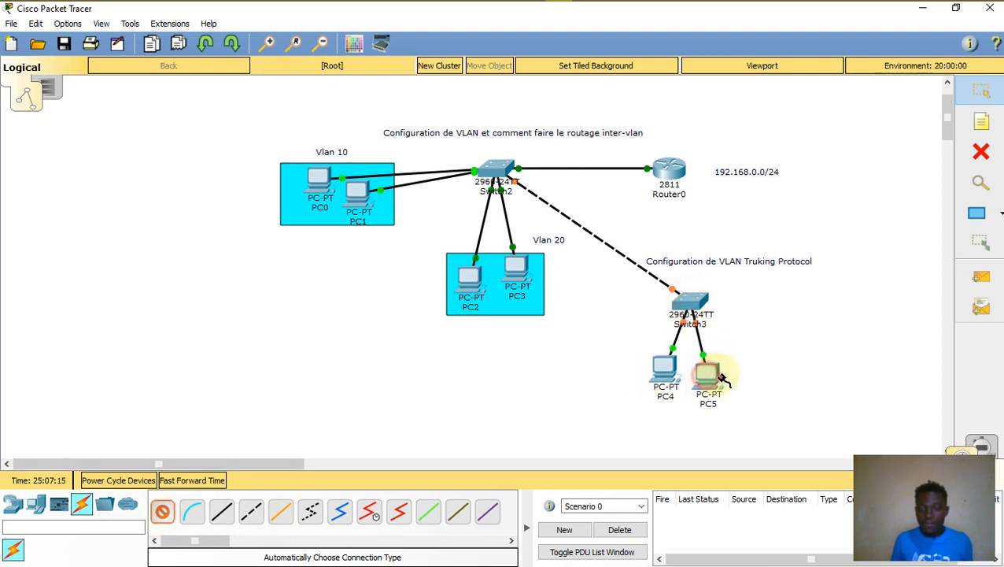
Move PC5 slightly away from PC4 and fast forward the simulation time
{"action": "left_click", "coordinate": [981, 92]}
{"action": "left_click", "coordinate": [718, 377]}
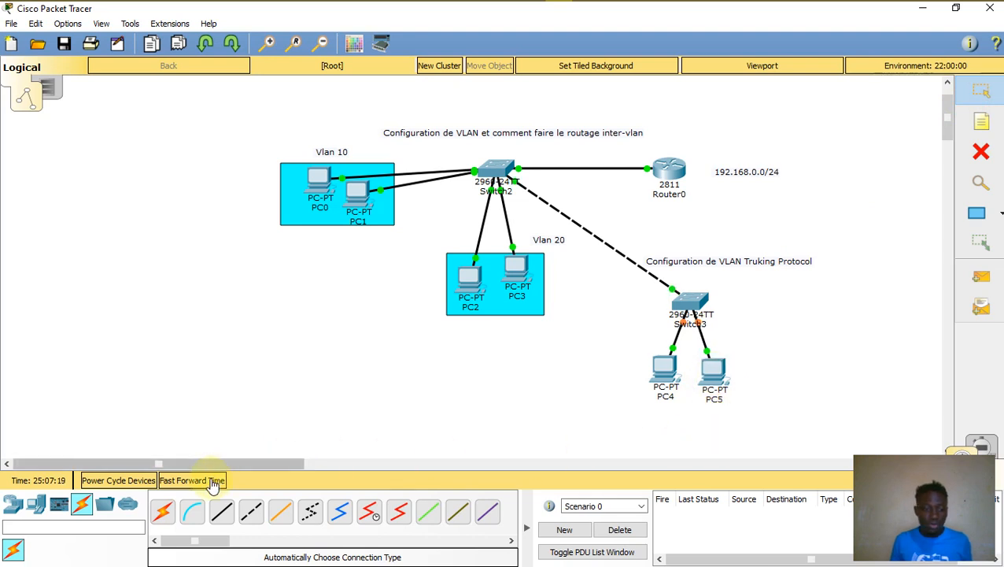
{"action": "left_click", "coordinate": [208, 482]}
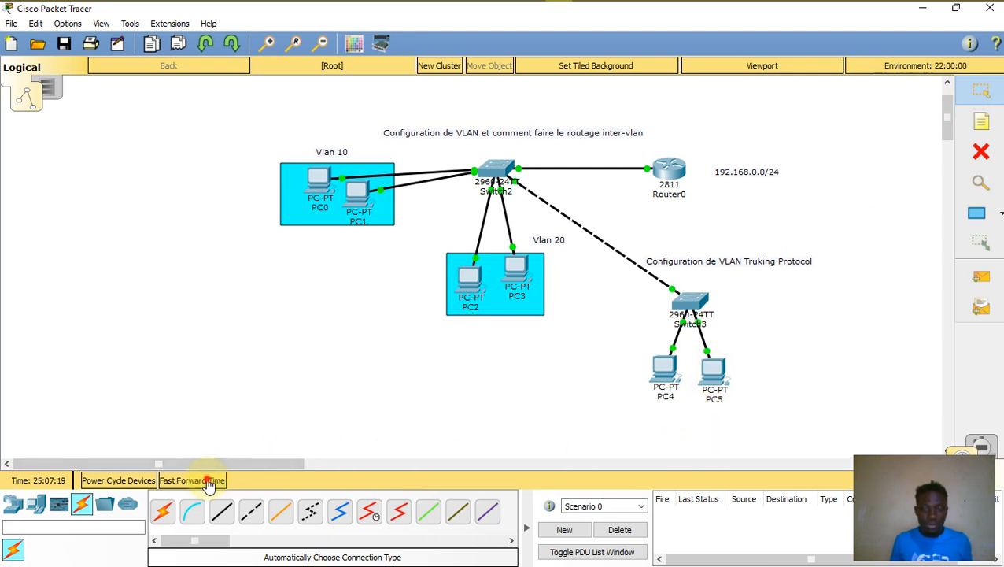
{"action": "left_click", "coordinate": [208, 481]}
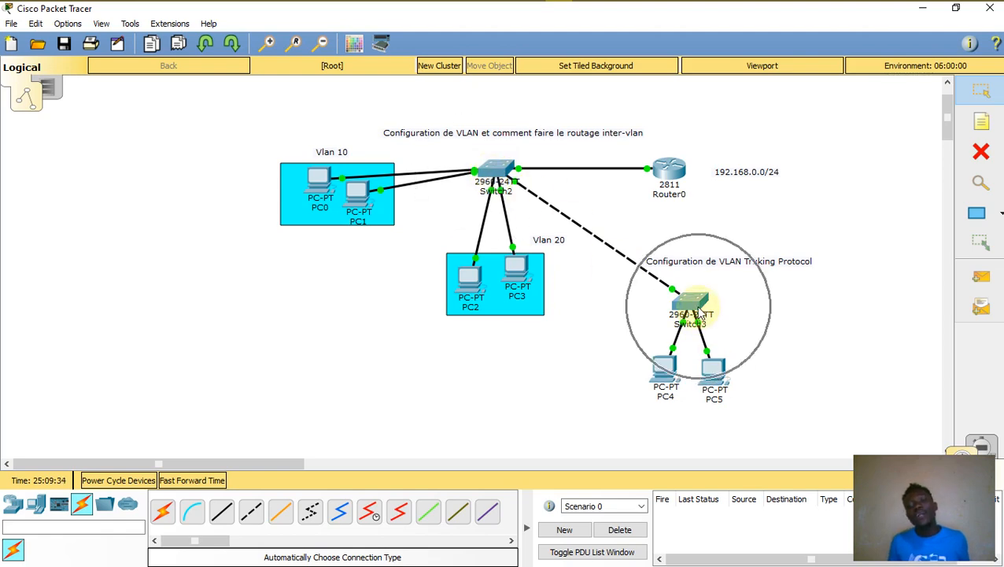
Open the command line of Switch2 and enter privileged mode with "en"
{"action": "left_click", "coordinate": [501, 173]}
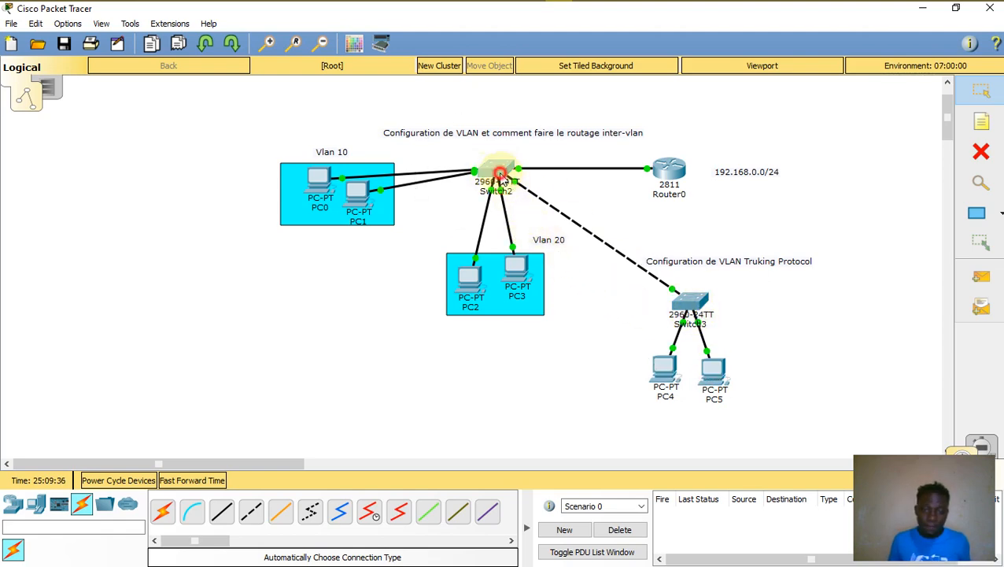
{"action": "key", "text": "Return"}
{"action": "key", "text": "Return"}
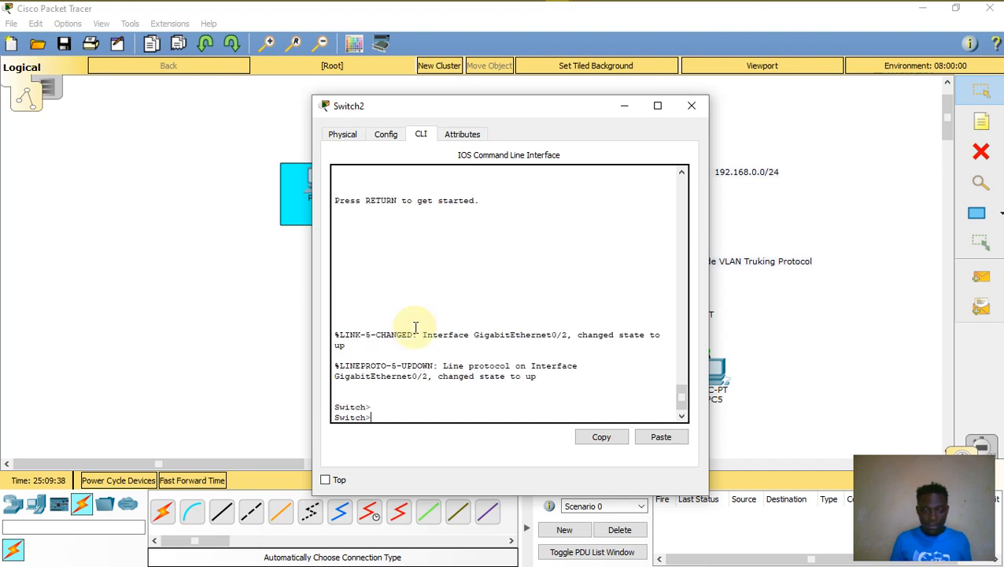
{"action": "key", "text": "Return"}
{"action": "key", "text": "Return"}
{"action": "key", "text": "Return"}
{"action": "key", "text": "Return"}
{"action": "type", "text": "en"}
{"action": "key", "text": "Return"}
{"action": "key", "text": "Return"}
{"action": "key", "text": "Return"}
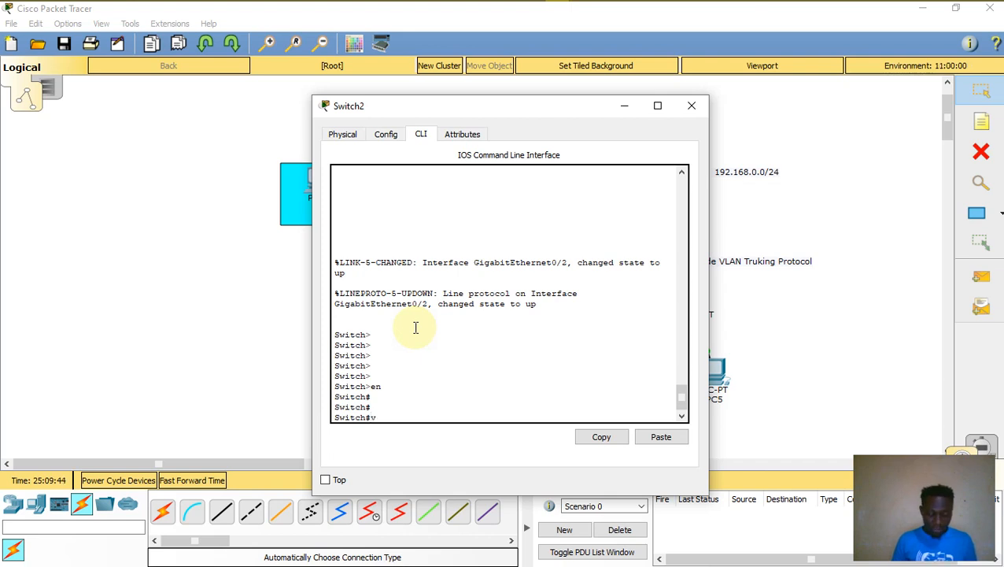
Enter VLAN database mode on Switch2 with the command "vlan database"
{"action": "type", "text": "vlan"}
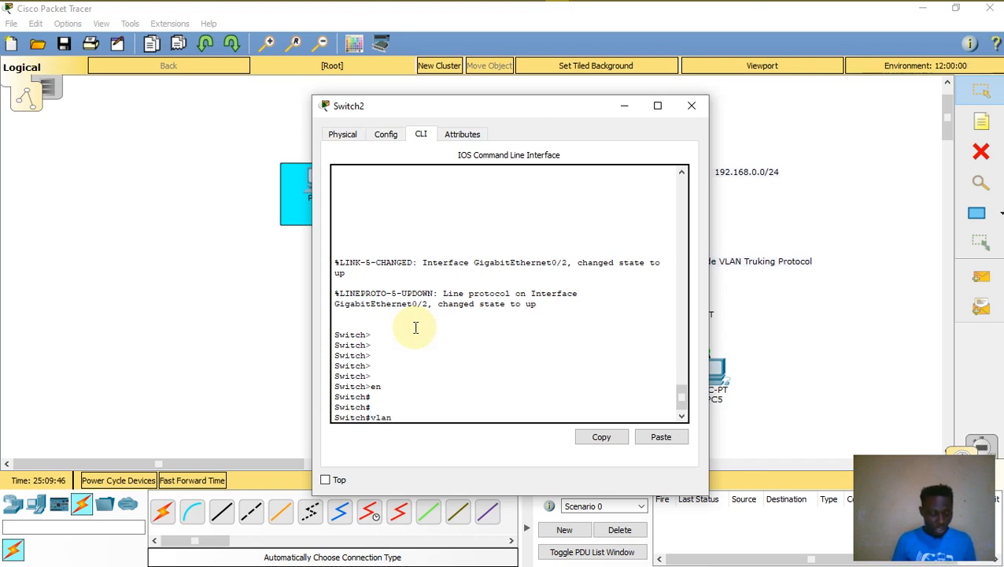
{"action": "type", "text": " database"}
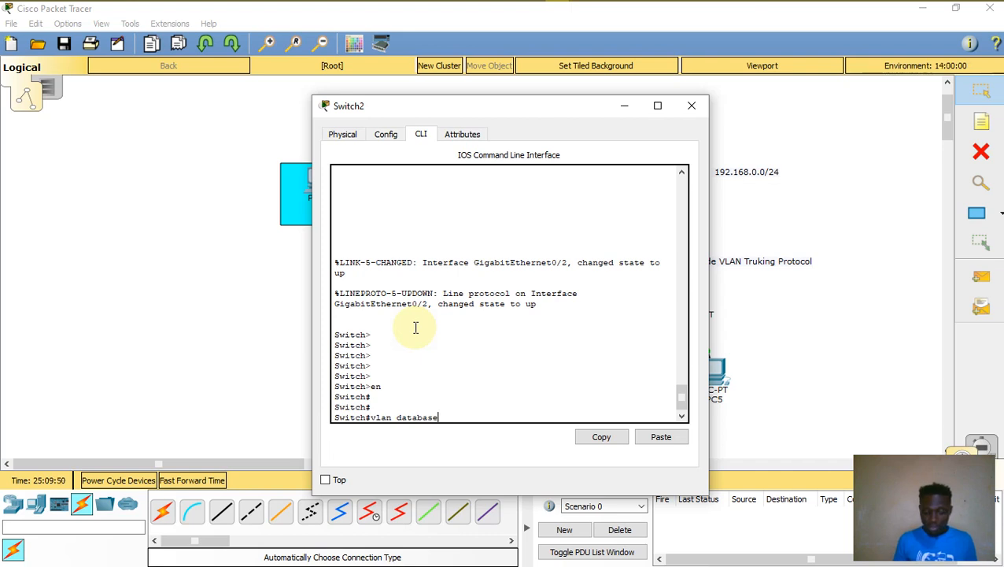
{"action": "key", "text": "Return"}
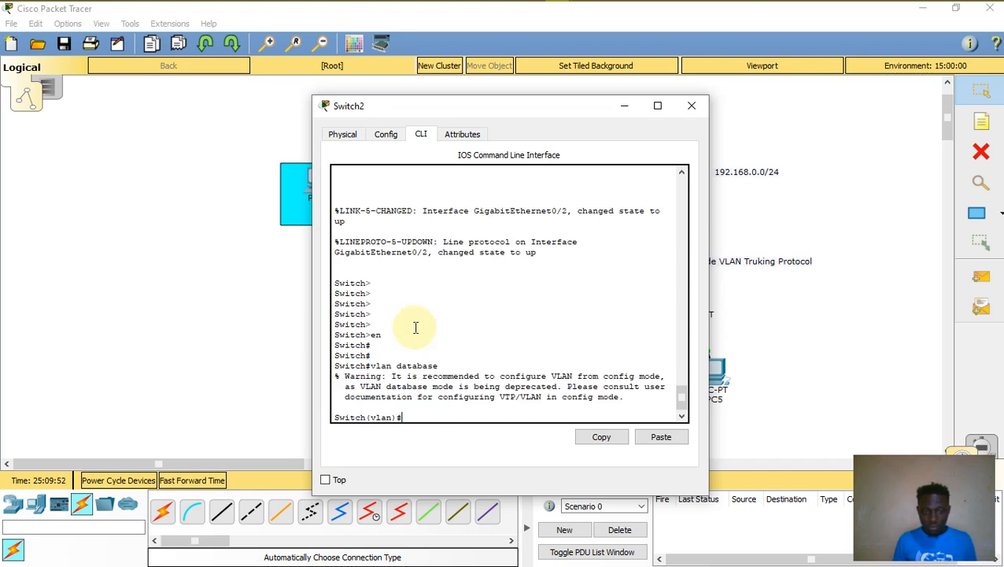
{"action": "key", "text": "Return"}
{"action": "key", "text": "Return"}
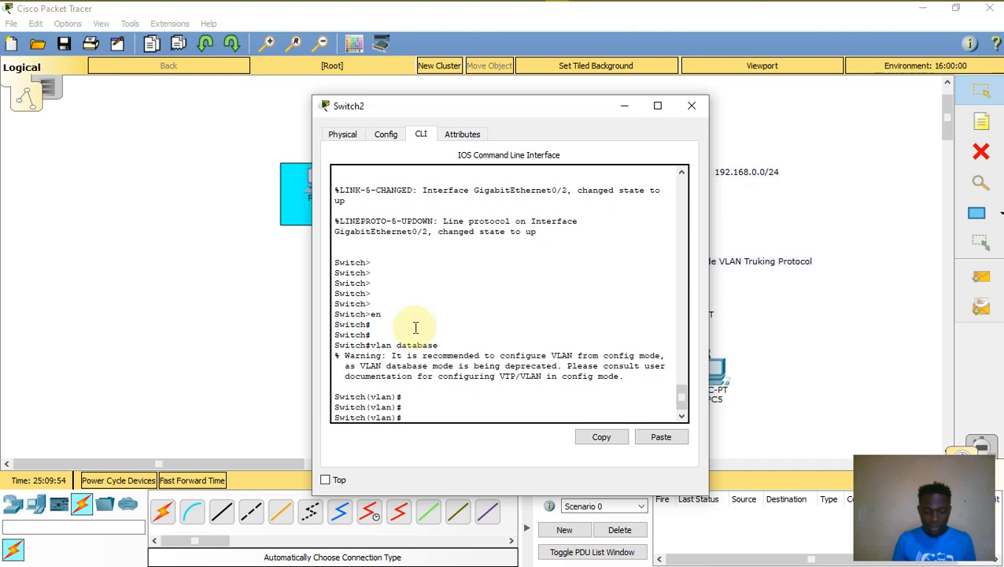
Set the VTP domain name of Switch2 to CARS with the command "vtp domain CARS"
{"action": "type", "text": "vtp"}
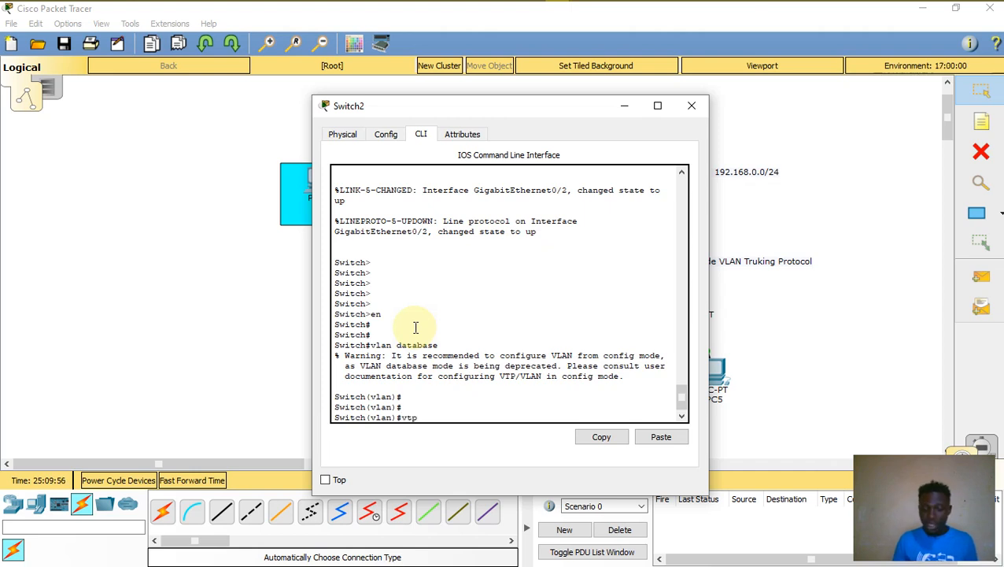
{"action": "type", "text": " doma"}
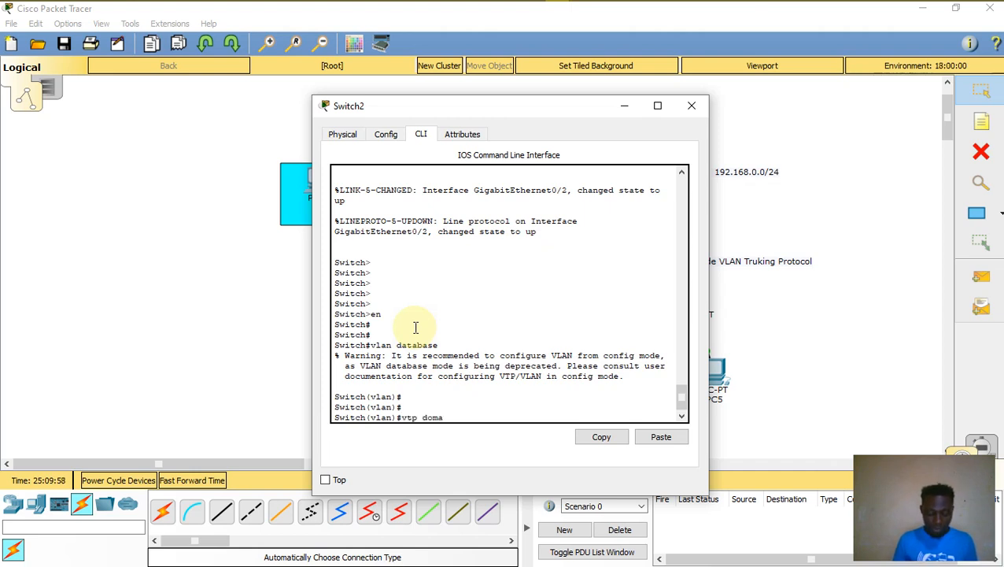
{"action": "type", "text": "i"}
{"action": "key", "text": "Tab"}
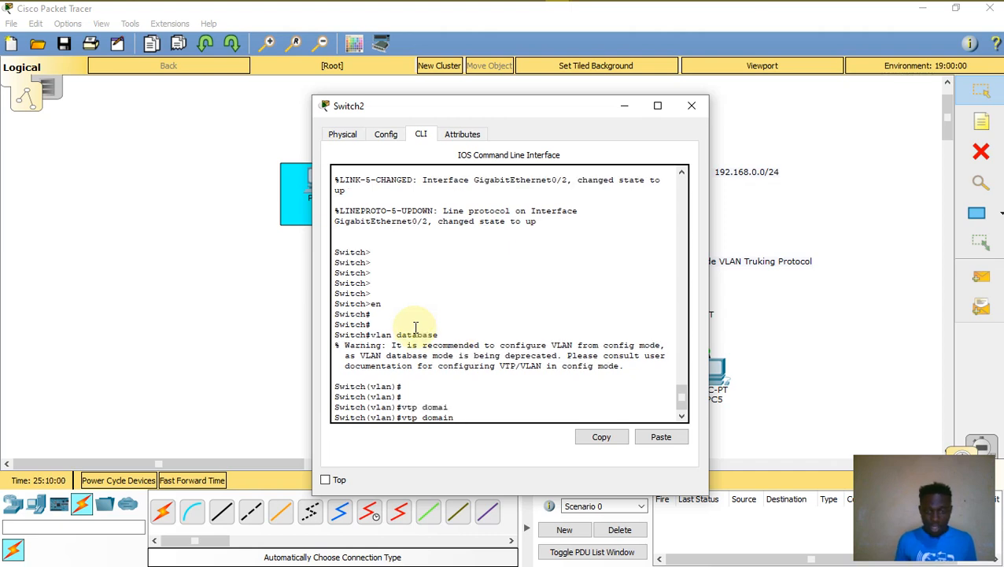
{"action": "type", "text": "CAR"}
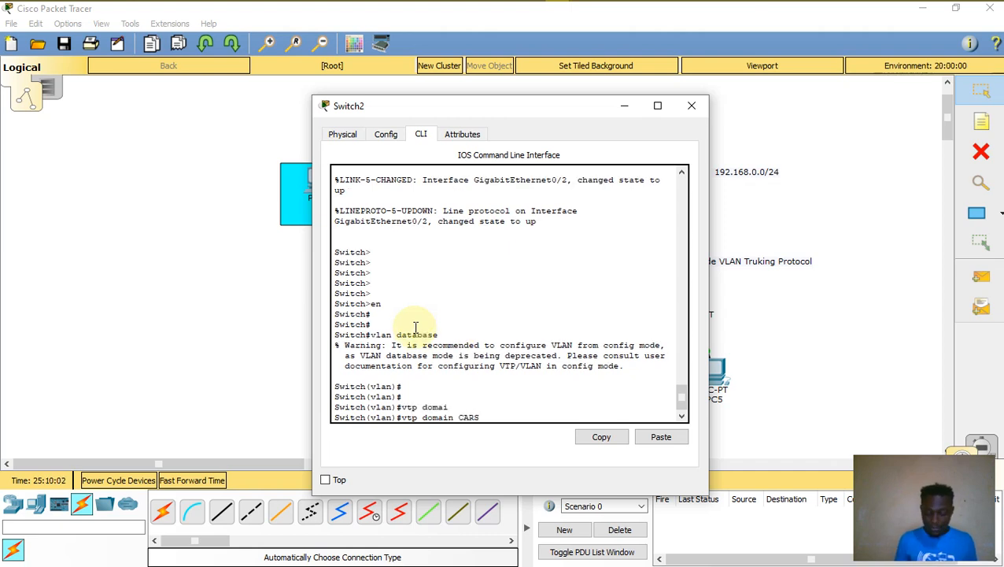
{"action": "type", "text": "S"}
{"action": "key", "text": "Return"}
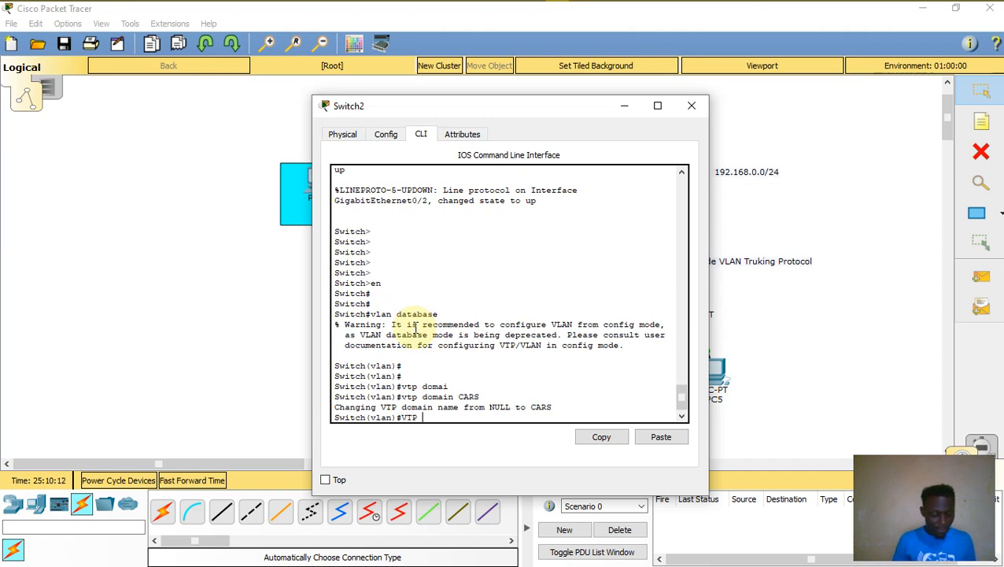
Set Switch2 to VTP server mode with "VTP server" and minimize its window
{"action": "type", "text": "ver"}
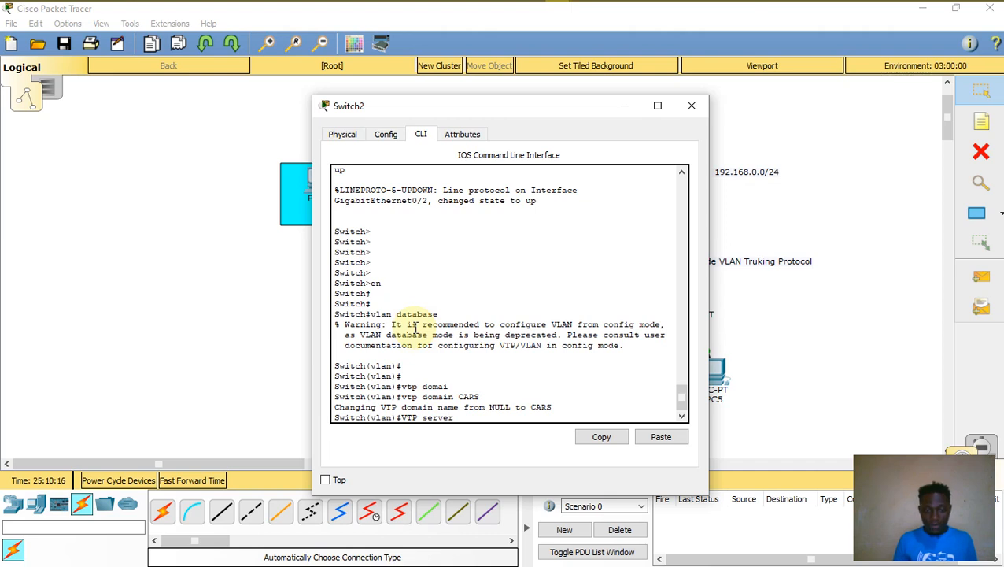
{"action": "key", "text": "Return"}
{"action": "key", "text": "Return"}
{"action": "key", "text": "Return"}
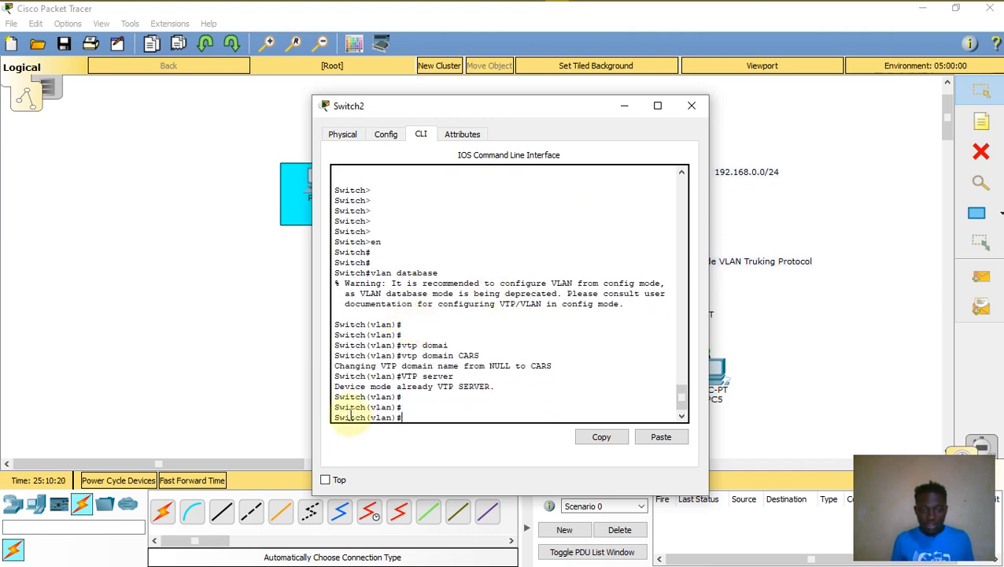
{"action": "left_click_drag", "start_coordinate": [495, 387], "coordinate": [331, 386]}
{"action": "left_click", "coordinate": [546, 382]}
{"action": "left_click", "coordinate": [625, 106]}
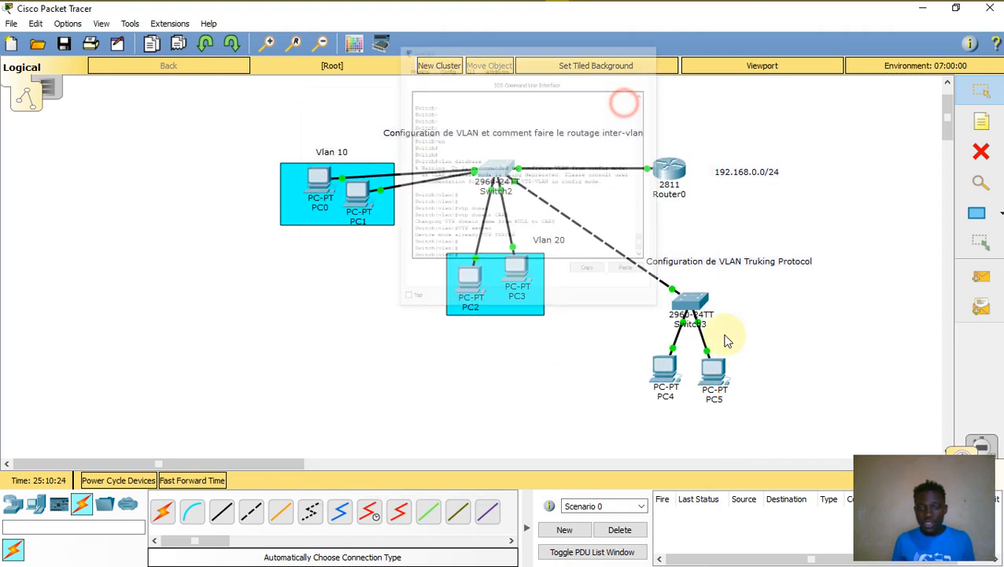
Open the command line of Switch3 and enter privileged mode with "en"
{"action": "left_click", "coordinate": [691, 304]}
{"action": "left_click", "coordinate": [692, 305]}
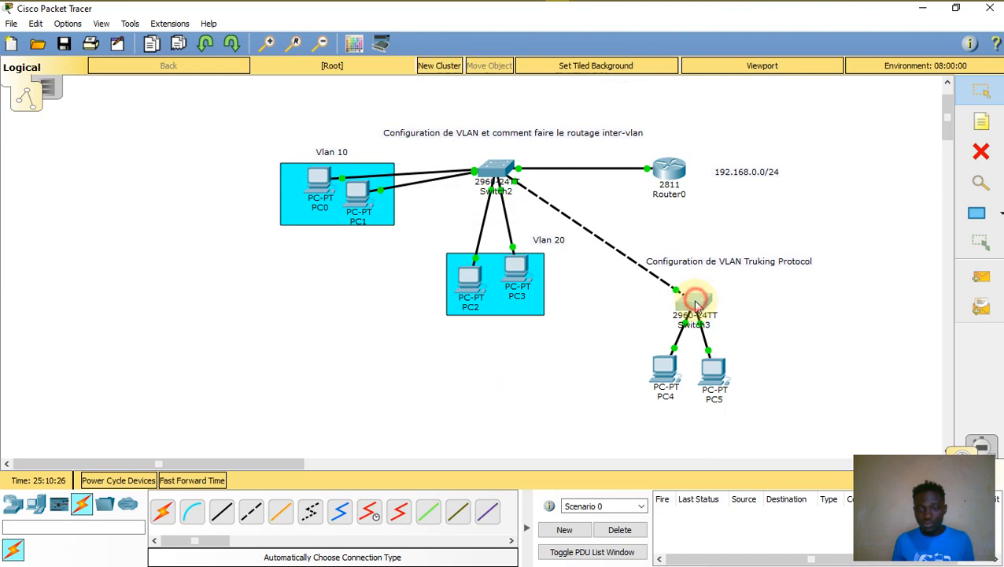
{"action": "left_click", "coordinate": [422, 135]}
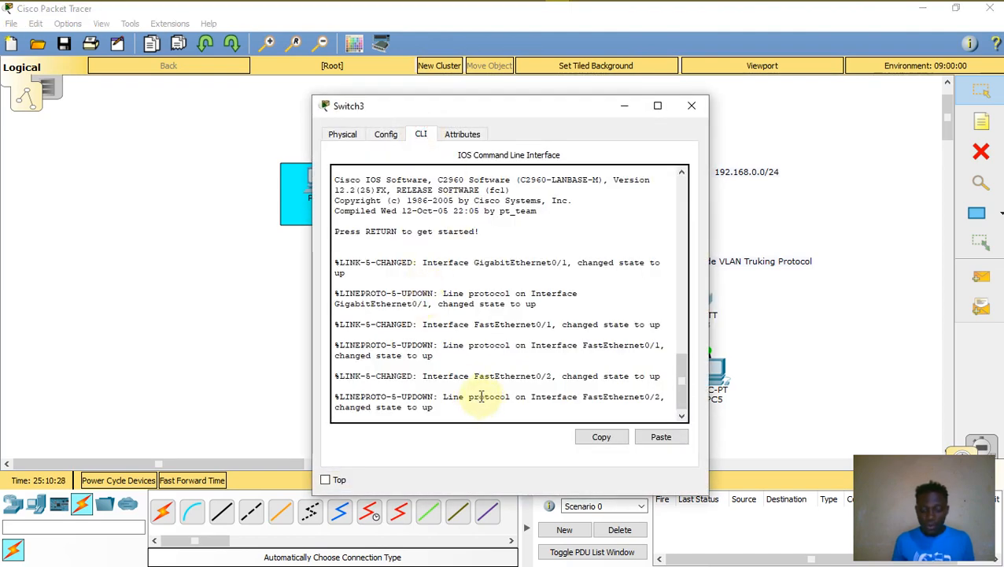
{"action": "key", "text": "Return"}
{"action": "key", "text": "Return"}
{"action": "key", "text": "Return"}
{"action": "key", "text": "Return"}
{"action": "key", "text": "Return"}
{"action": "type", "text": "en"}
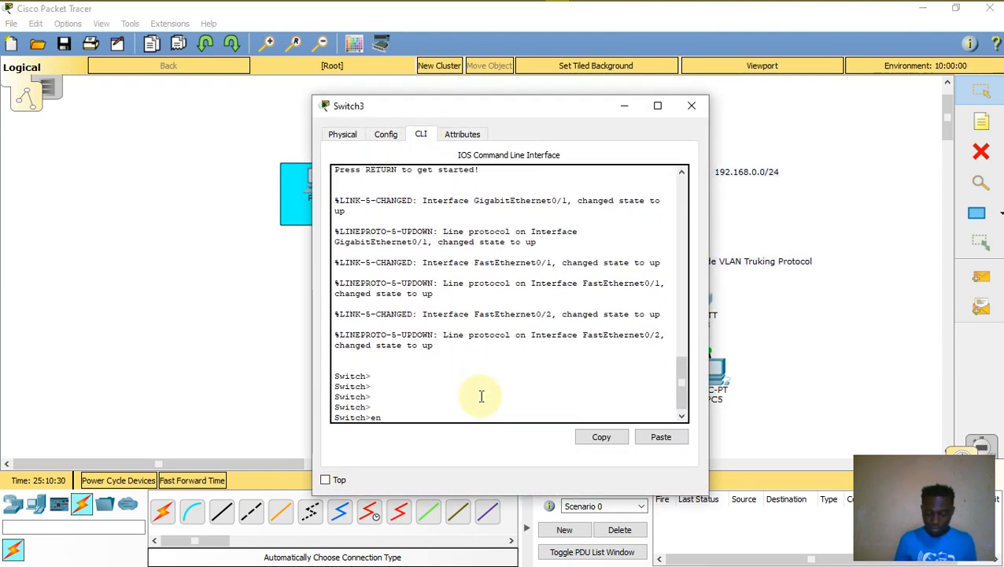
{"action": "key", "text": "Return"}
{"action": "key", "text": "Return"}
{"action": "key", "text": "Return"}
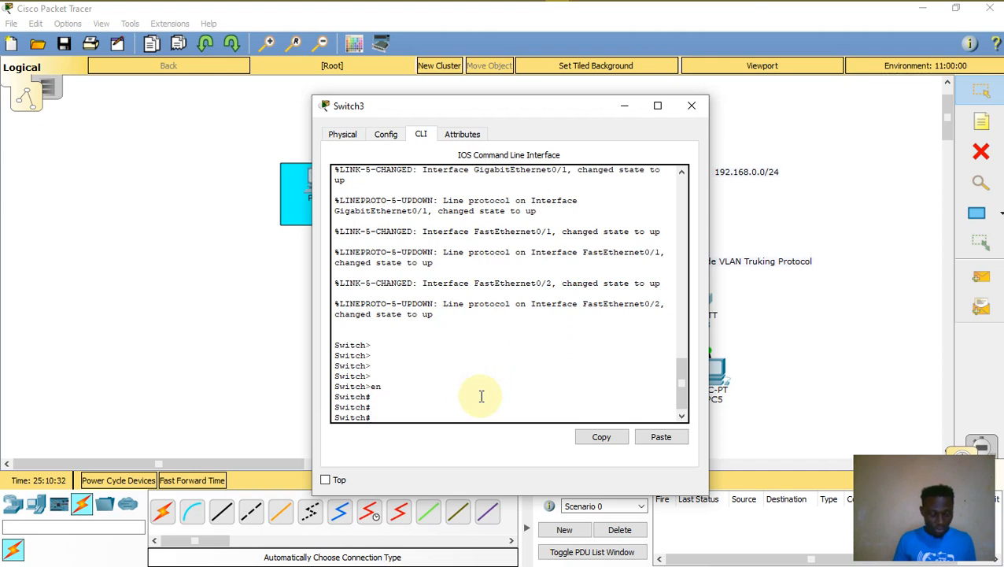
Enter VLAN database mode on Switch3 with the command "vlan database"
{"action": "type", "text": "vlan da"}
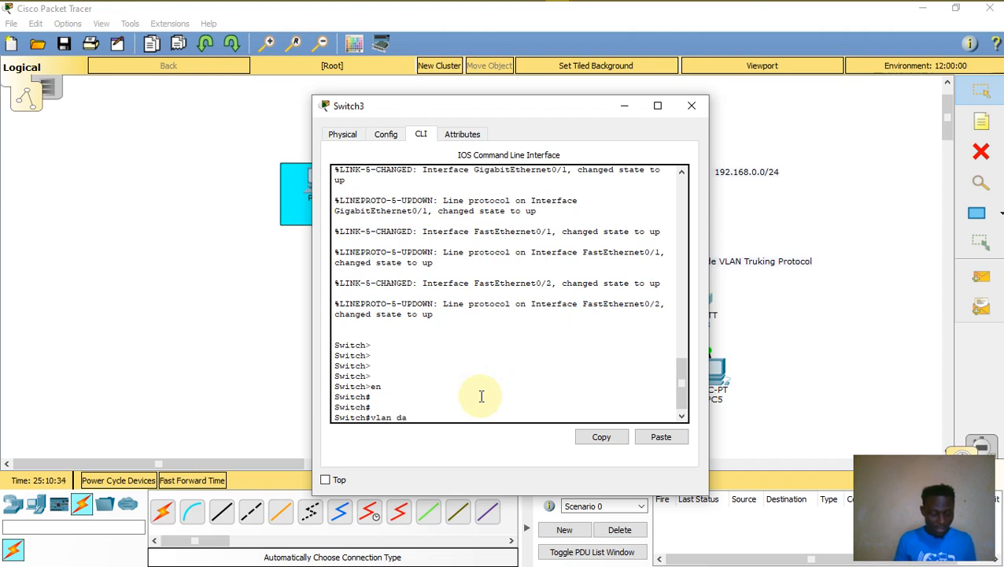
{"action": "type", "text": "taba"}
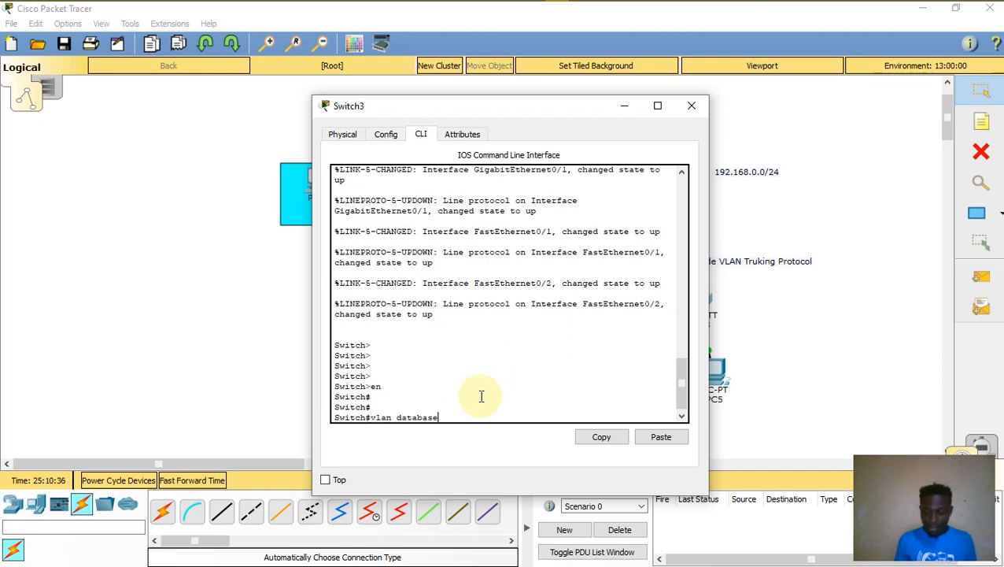
{"action": "type", "text": "se"}
{"action": "key", "text": "Return"}
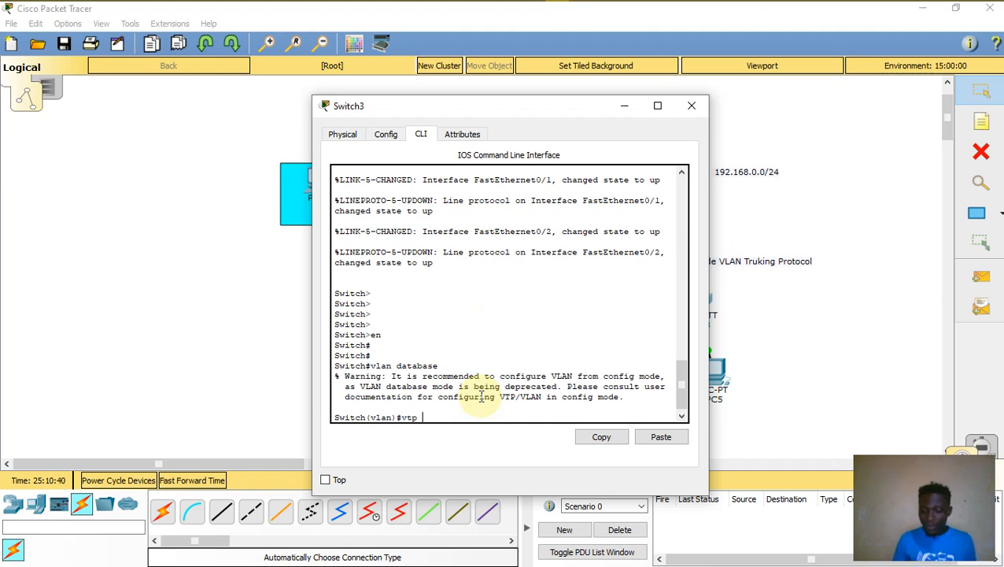
Set the VTP domain name of Switch3 to CARS with the command "vtp domain CARS"
{"action": "type", "text": "vtp "}
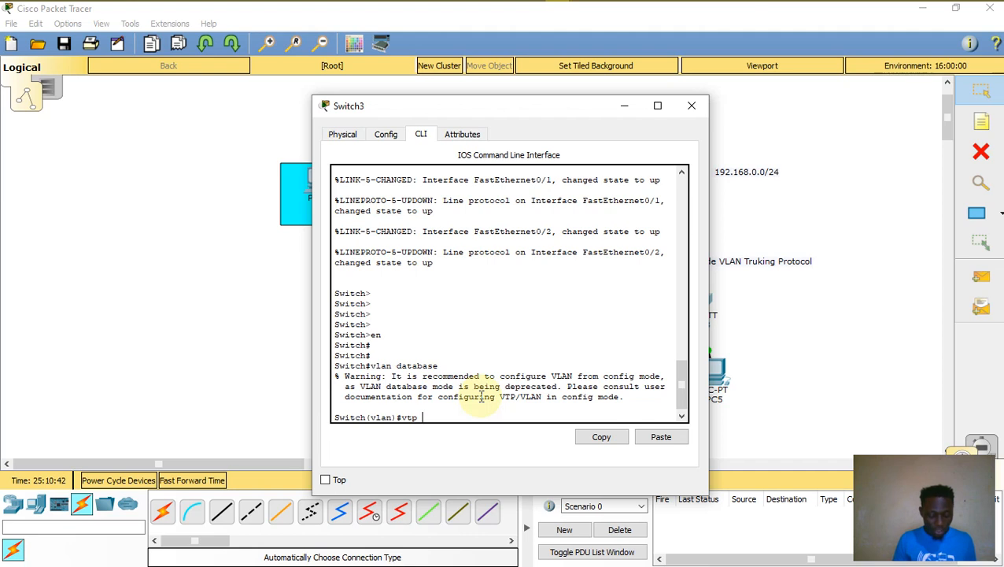
{"action": "type", "text": "domain"}
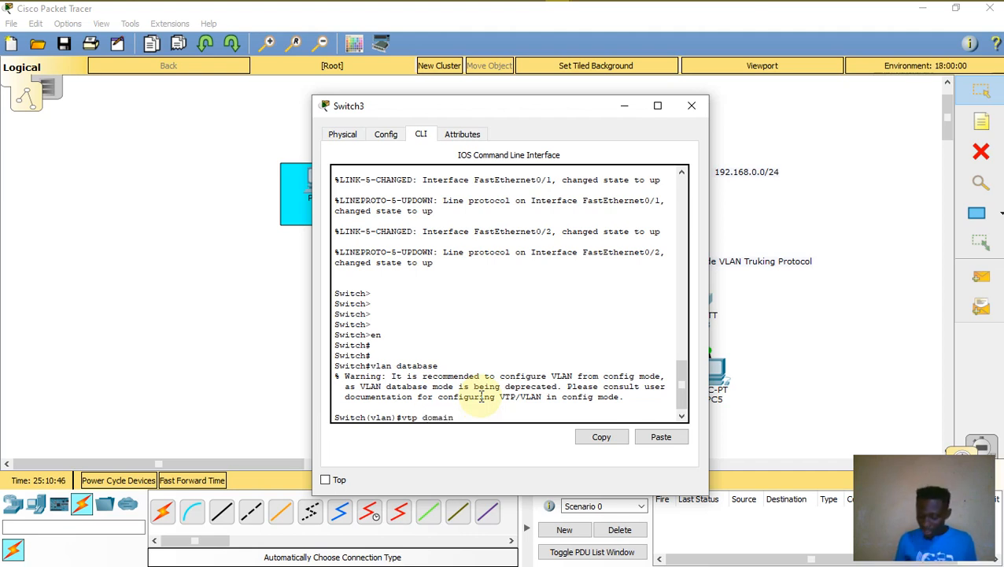
{"action": "type", "text": " ca"}
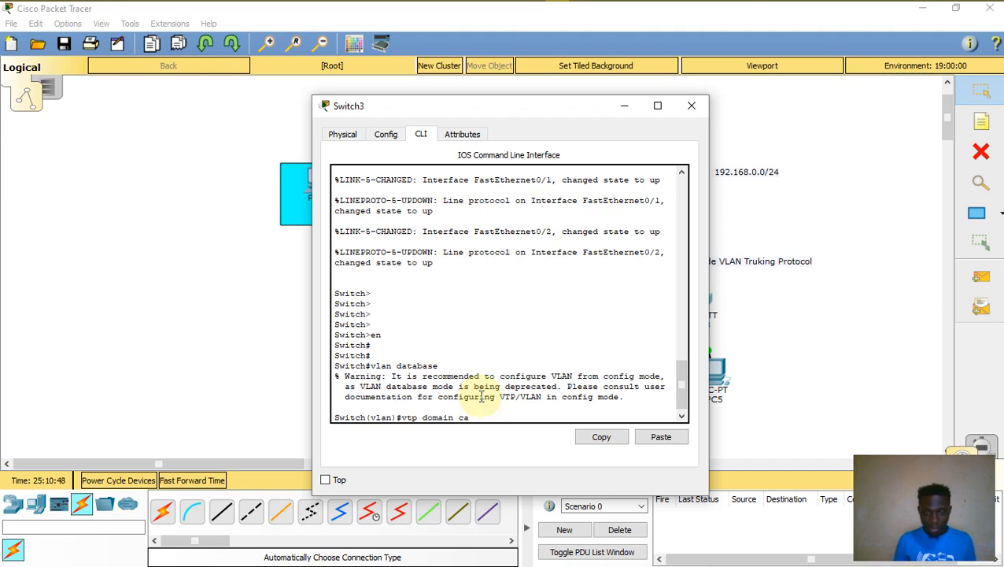
{"action": "type", "text": "srCARS"}
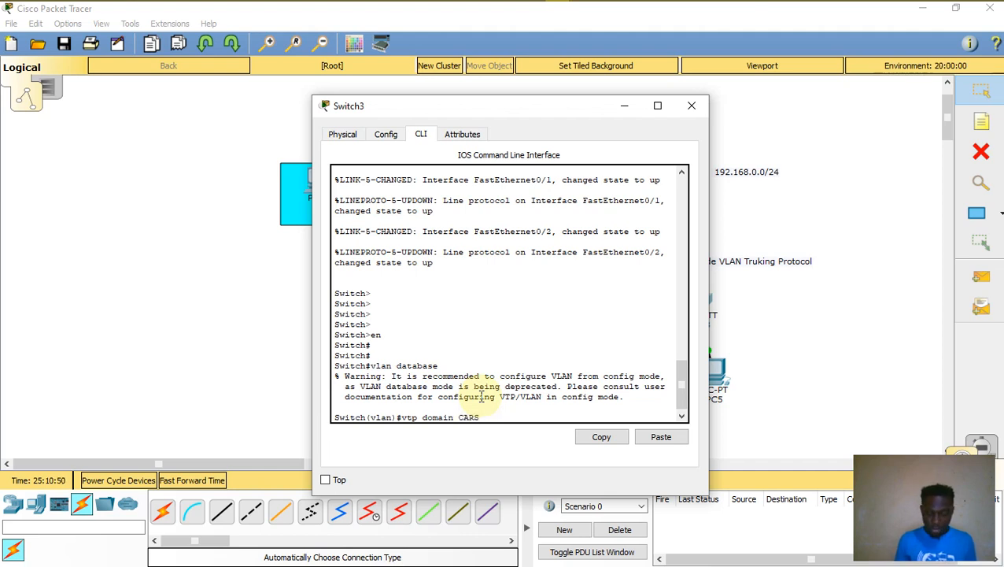
{"action": "key", "text": "Return"}
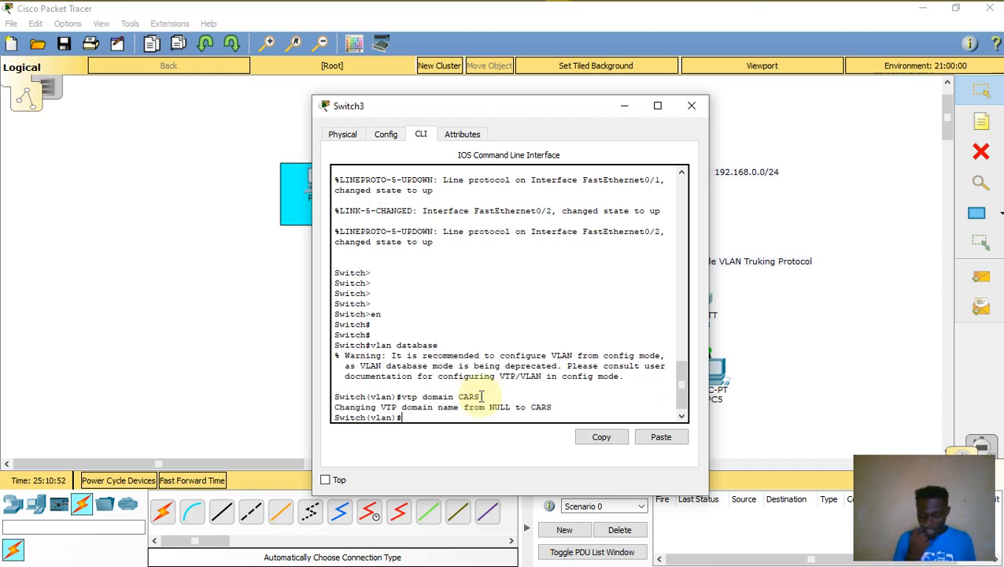
Set Switch3 to VTP client mode with "VTP client" and minimize its window
{"action": "type", "text": "VTP cl"}
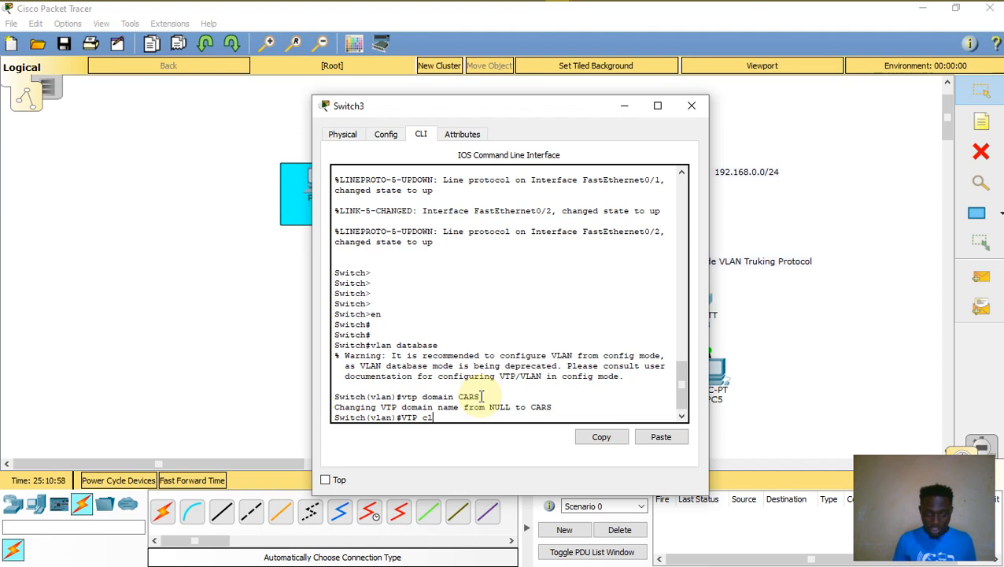
{"action": "type", "text": "ient"}
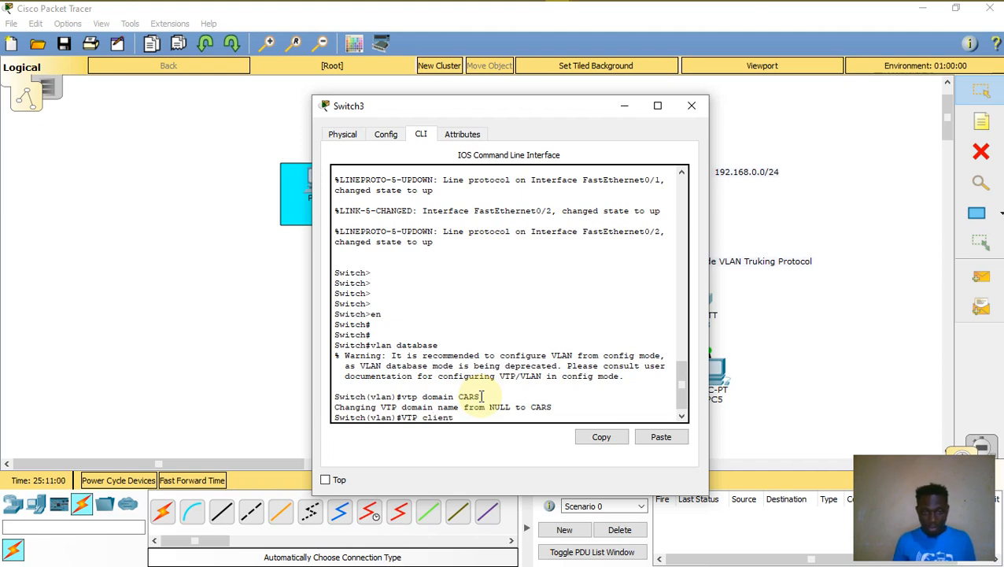
{"action": "key", "text": "Return"}
{"action": "key", "text": "Return"}
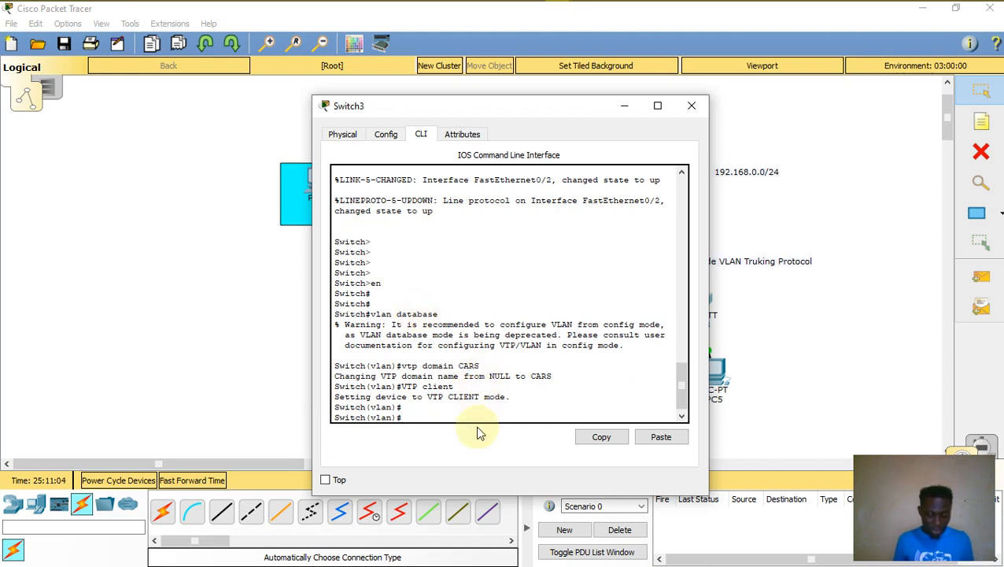
{"action": "left_click", "coordinate": [624, 107]}
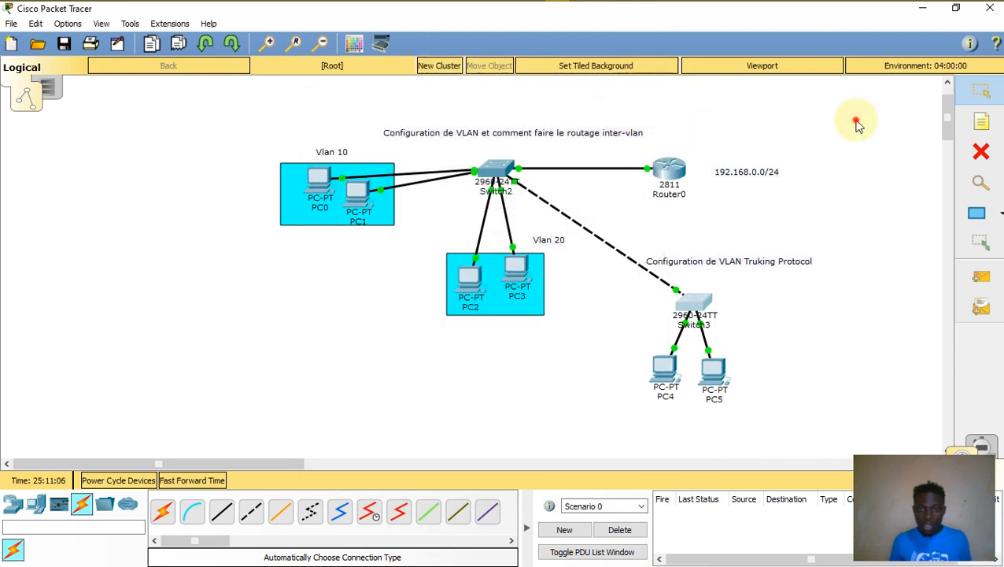
Return to the command line of Switch2 at its VLAN database prompt
{"action": "left_click", "coordinate": [496, 170]}
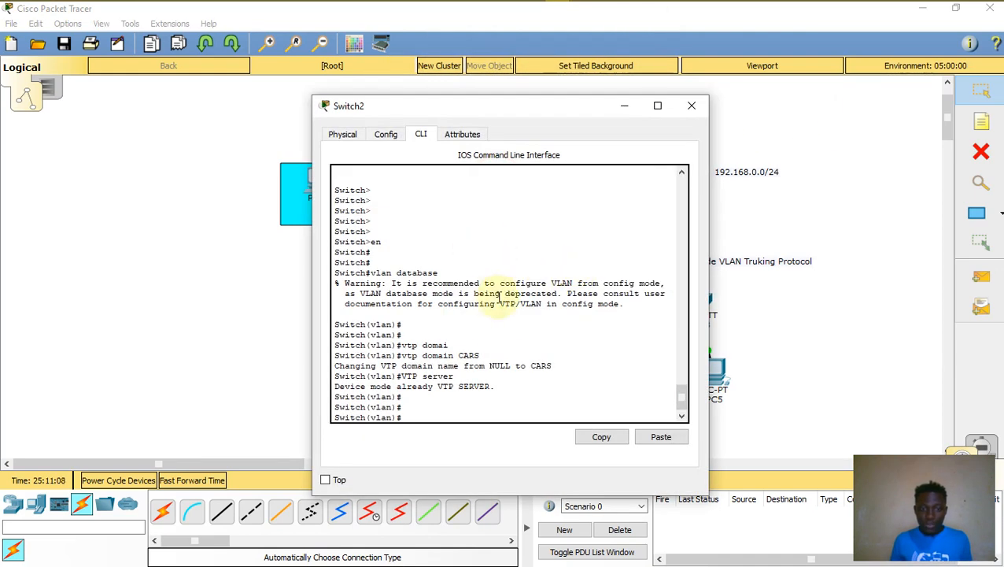
{"action": "left_click", "coordinate": [444, 412]}
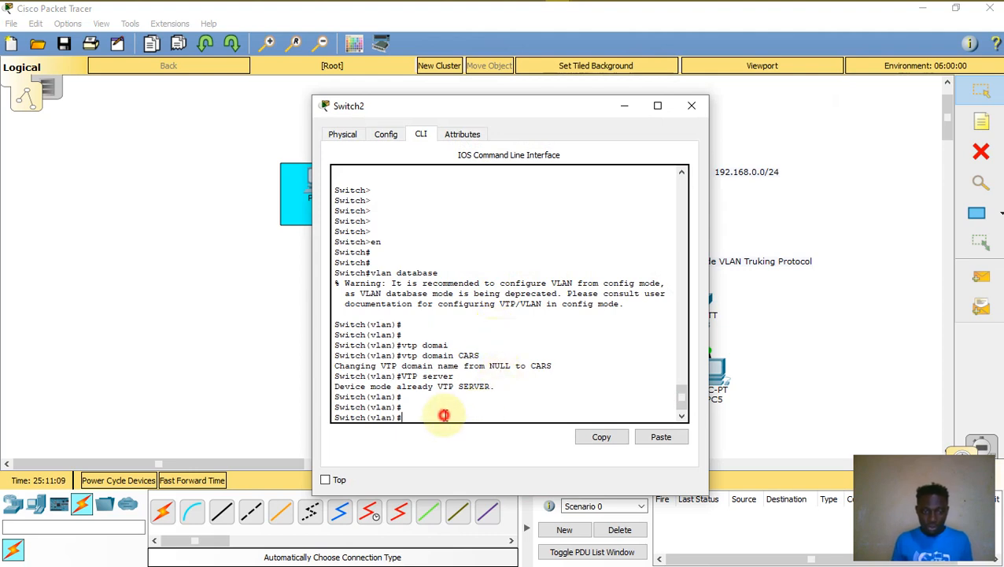
{"action": "key", "text": "Return"}
{"action": "key", "text": "Return"}
{"action": "key", "text": "Return"}
{"action": "key", "text": "Return"}
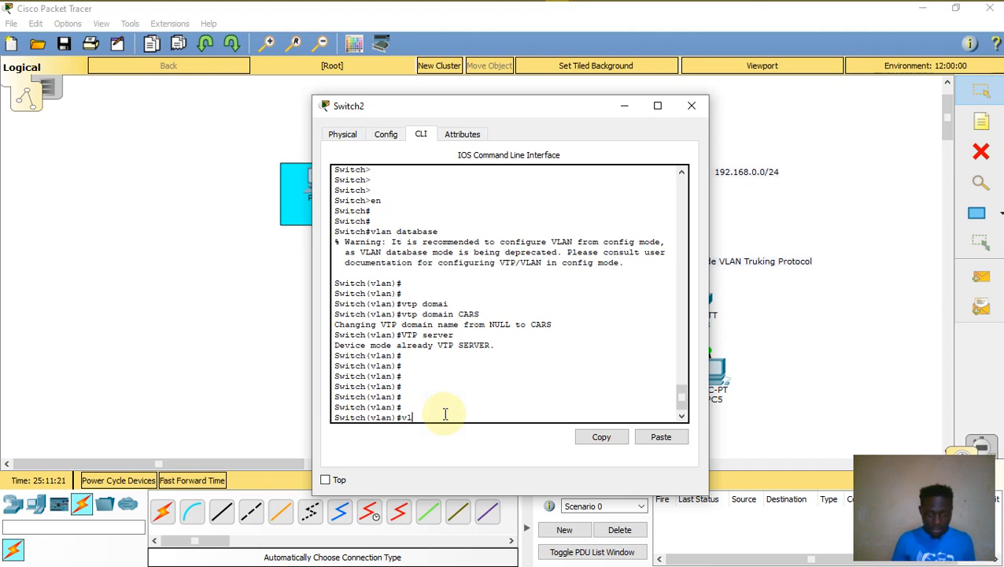
Add VLAN 50 named GGT on Switch2 with the command "vlan 50 name GGT"
{"action": "type", "text": "an"}
{"action": "type", "text": " 10"}
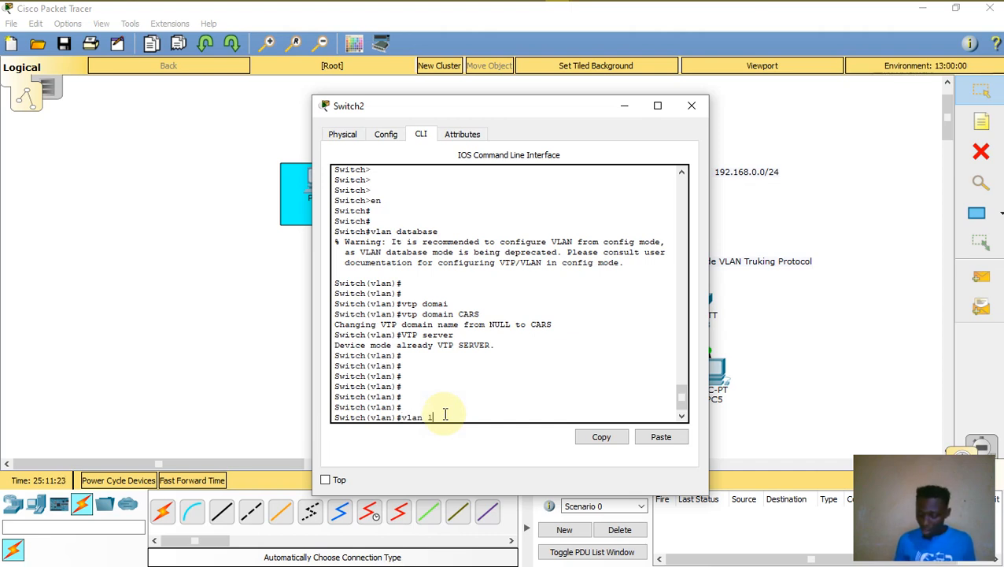
{"action": "key", "text": "BackSpace"}
{"action": "key", "text": "BackSpace"}
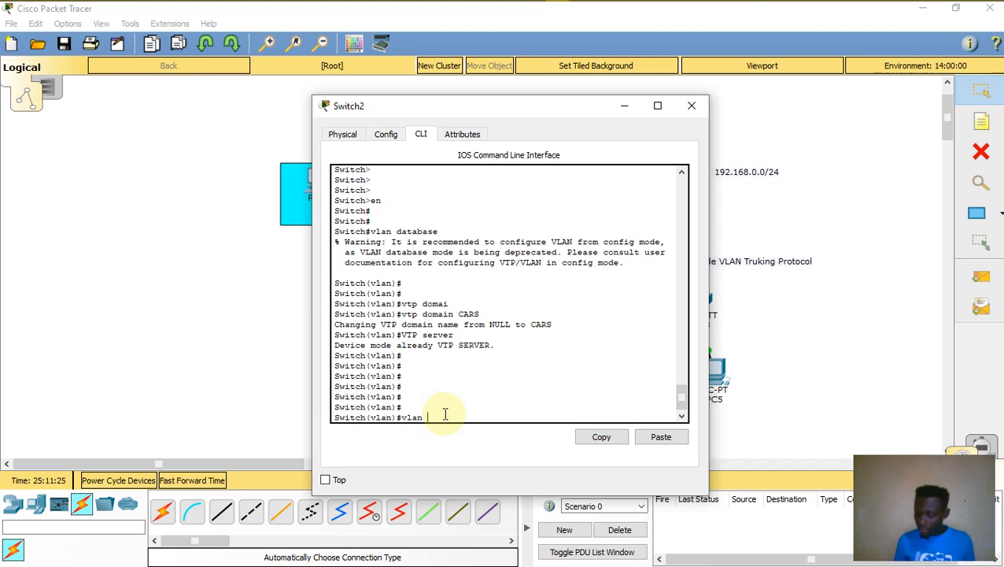
{"action": "type", "text": "50"}
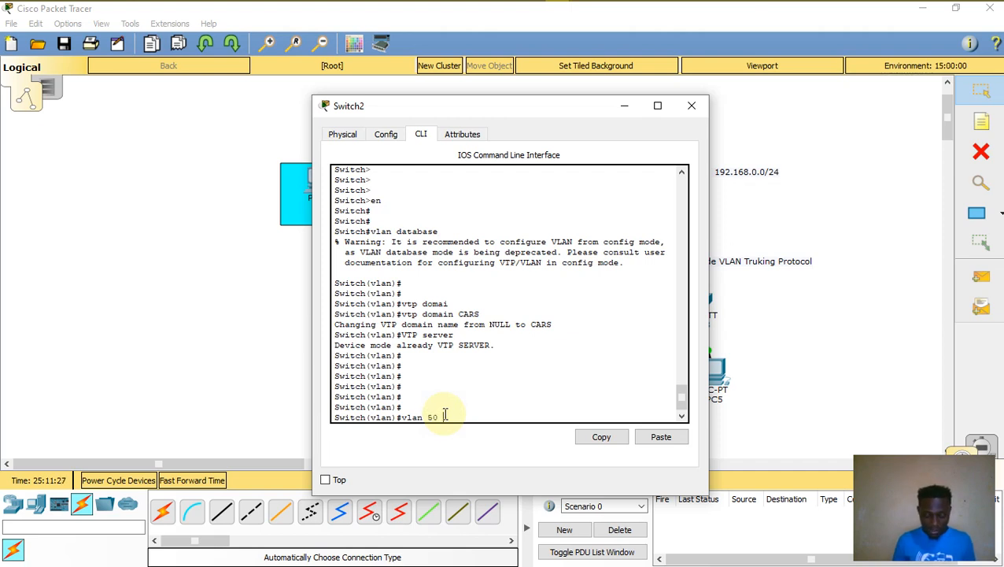
{"action": "type", "text": " name"}
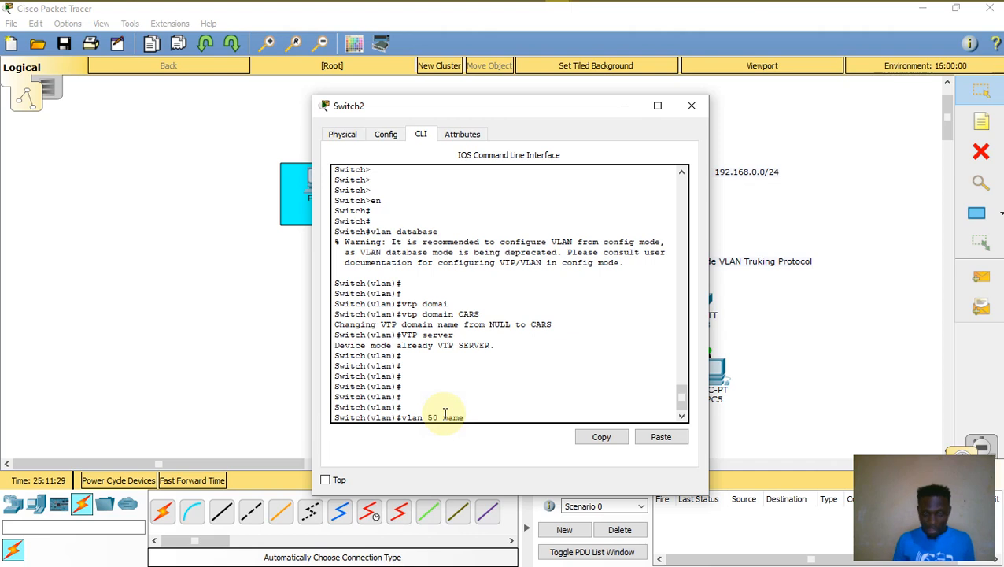
{"action": "type", "text": " GGT"}
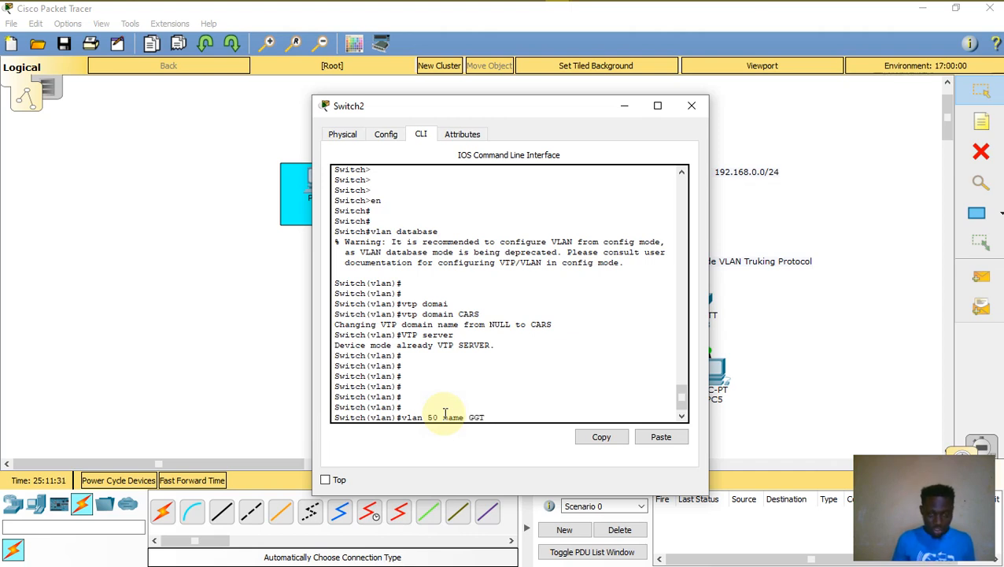
{"action": "key", "text": "Return"}
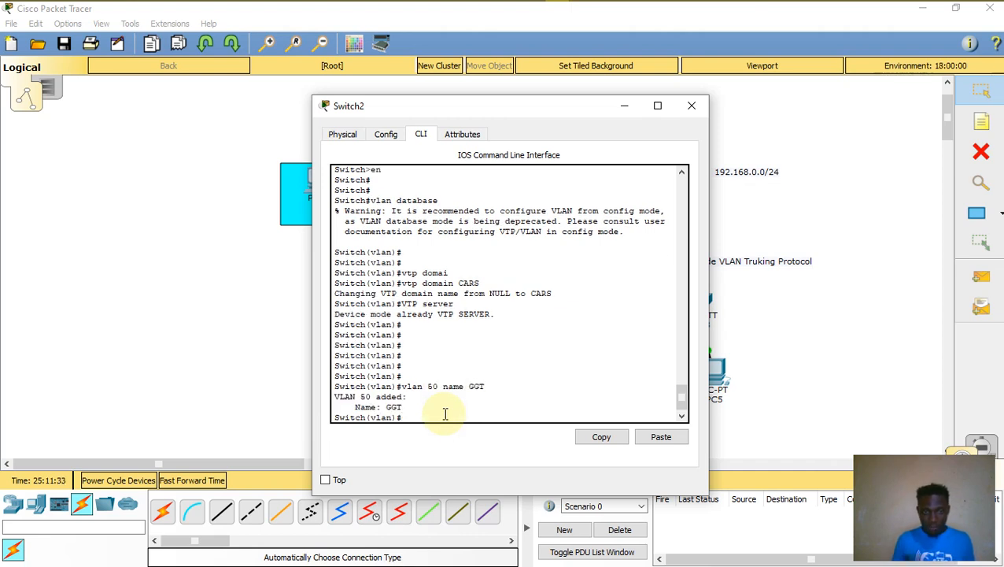
Try to list Switch2's VLANs from VLAN database mode with the command "DO SH VLAN"
{"action": "left_click_drag", "start_coordinate": [334, 407], "coordinate": [418, 407]}
{"action": "left_click", "coordinate": [406, 417]}
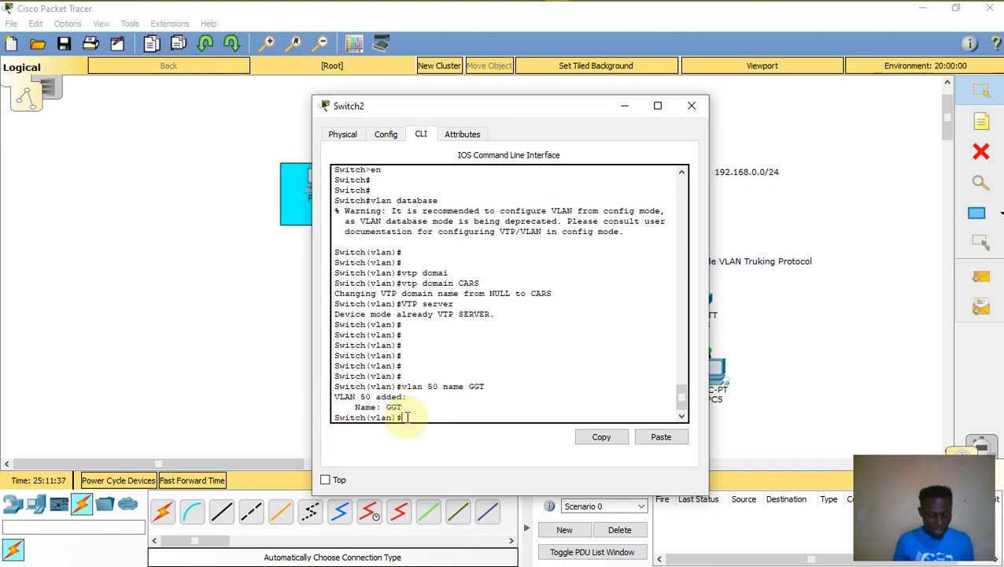
{"action": "type", "text": "DO SH VLAN"}
{"action": "key", "text": "Return"}
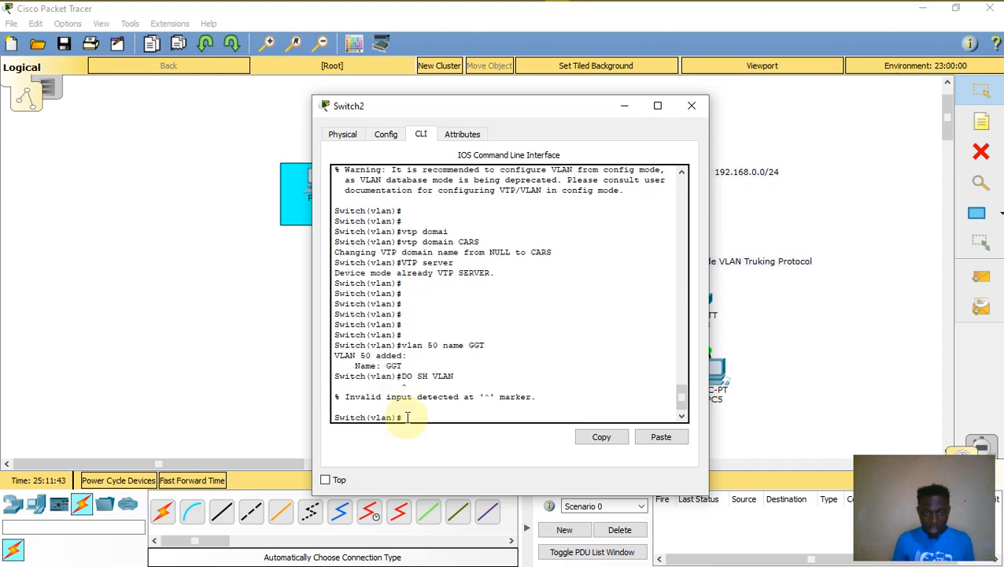
Leave VLAN database mode on Switch2 with the command "EX" to apply the changes
{"action": "key", "text": "Return"}
{"action": "key", "text": "Return"}
{"action": "key", "text": "Return"}
{"action": "key", "text": "Return"}
{"action": "key", "text": "Return"}
{"action": "key", "text": "Return"}
{"action": "key", "text": "Return"}
{"action": "type", "text": "E"}
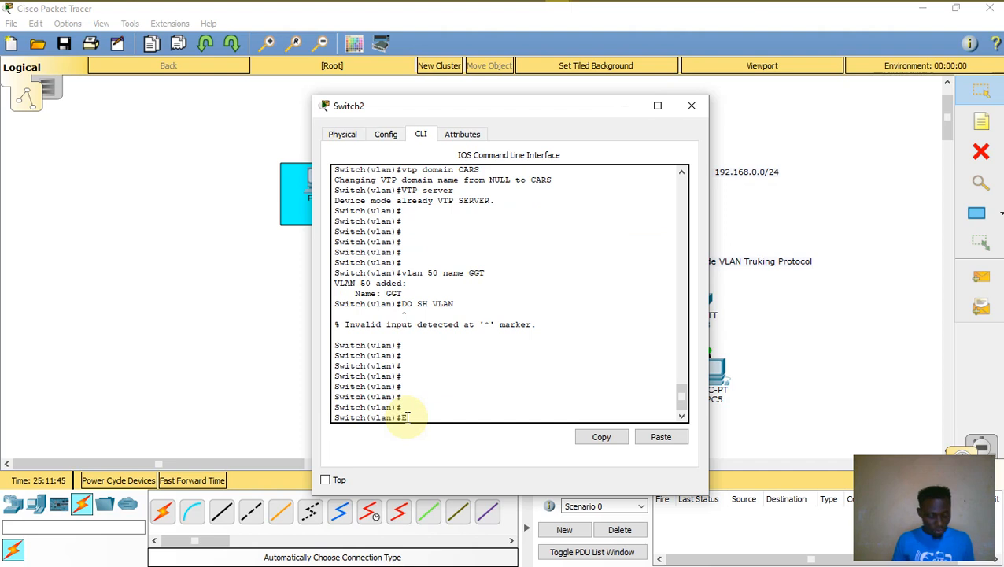
{"action": "type", "text": "X"}
{"action": "key", "text": "Return"}
{"action": "key", "text": "Return"}
{"action": "key", "text": "Return"}
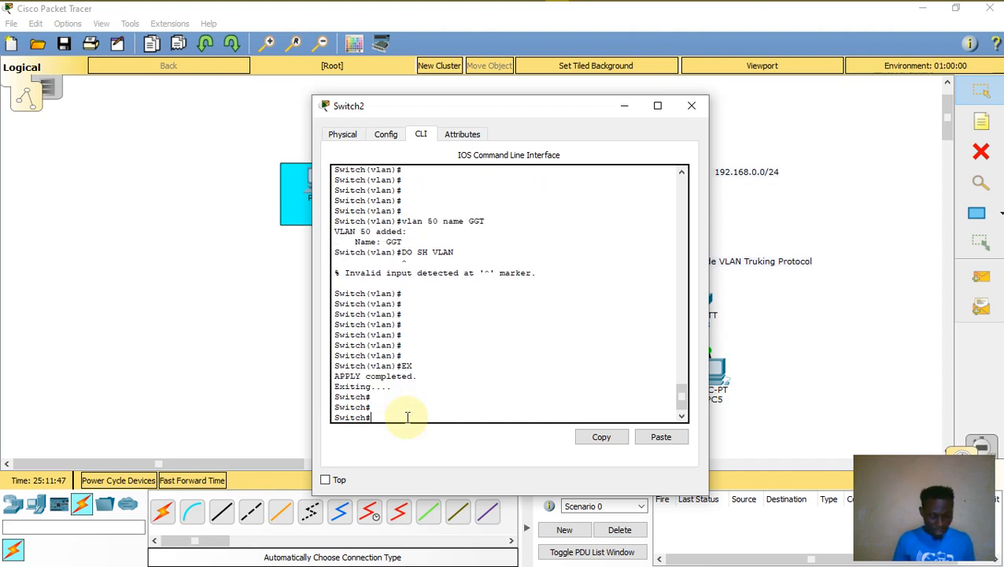
List Switch2's VLANs with "sh vlan" and examine the entries for VLANs 10, 20 and 50
{"action": "type", "text": "s"}
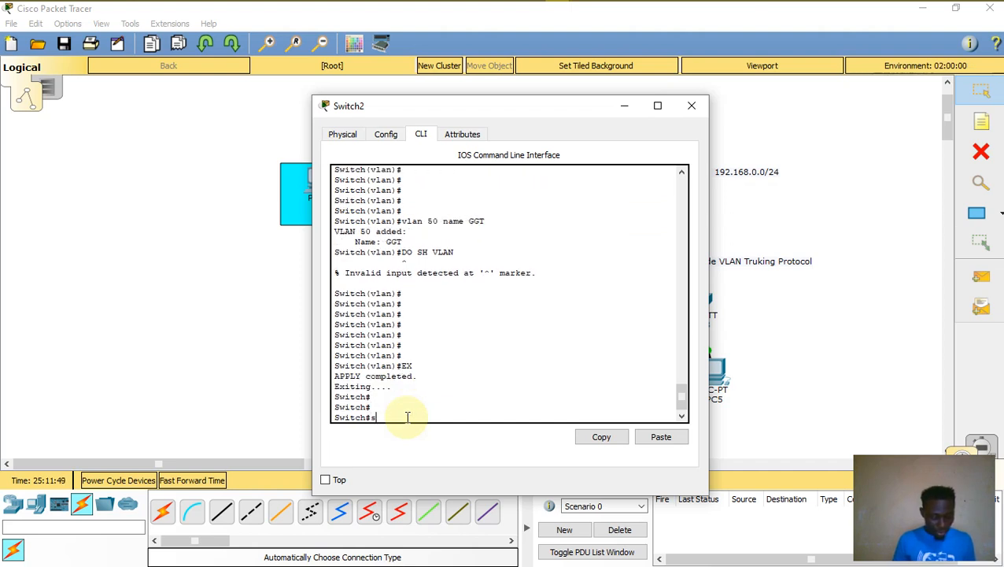
{"action": "type", "text": "h"}
{"action": "type", "text": " vlan"}
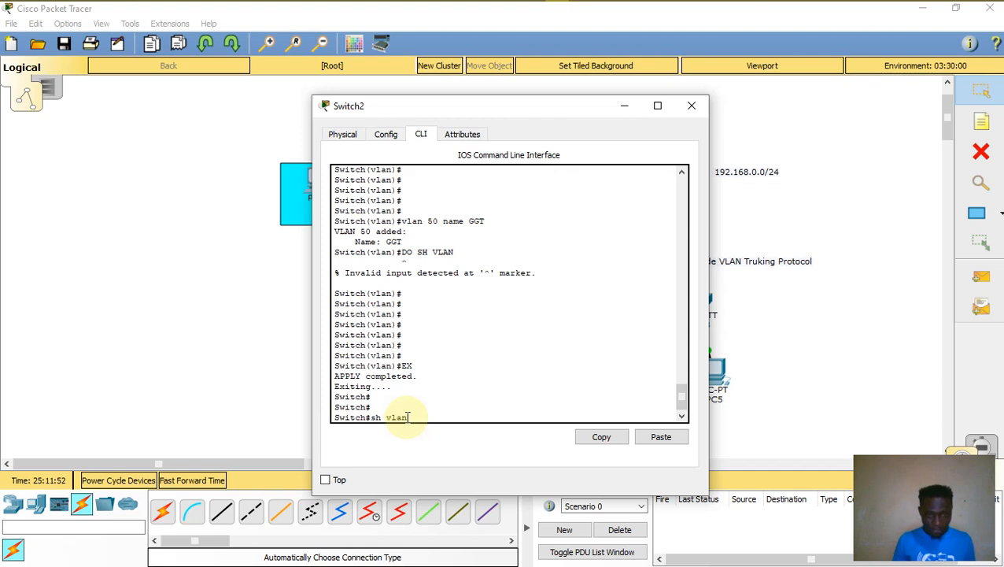
{"action": "key", "text": "Return"}
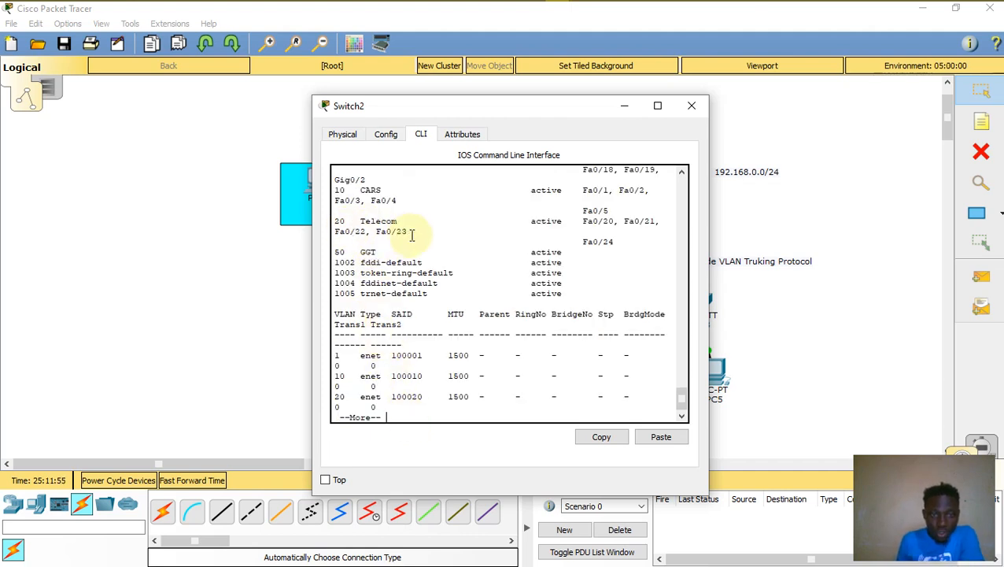
{"action": "left_click_drag", "start_coordinate": [656, 222], "coordinate": [319, 189]}
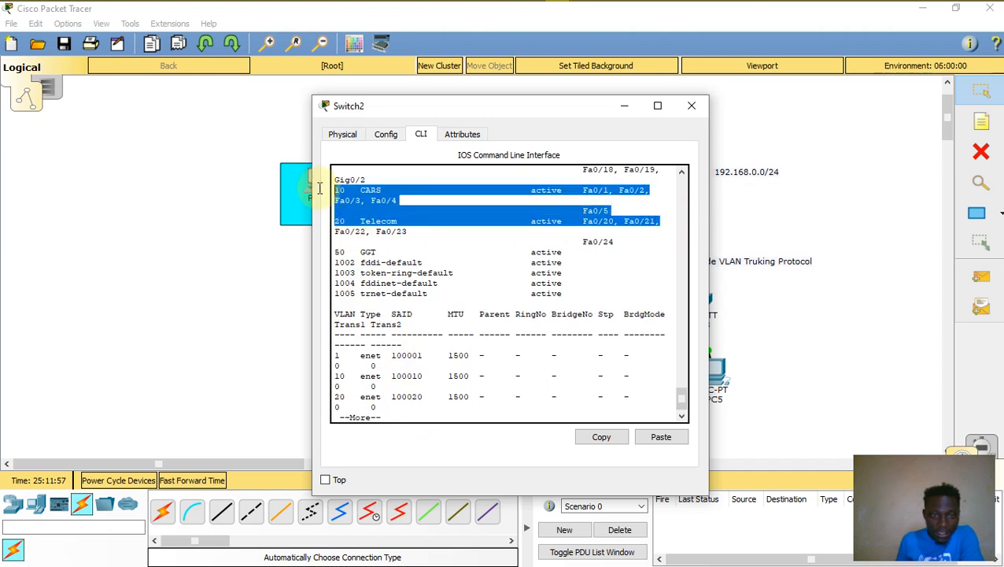
{"action": "left_click_drag", "start_coordinate": [410, 234], "coordinate": [332, 187]}
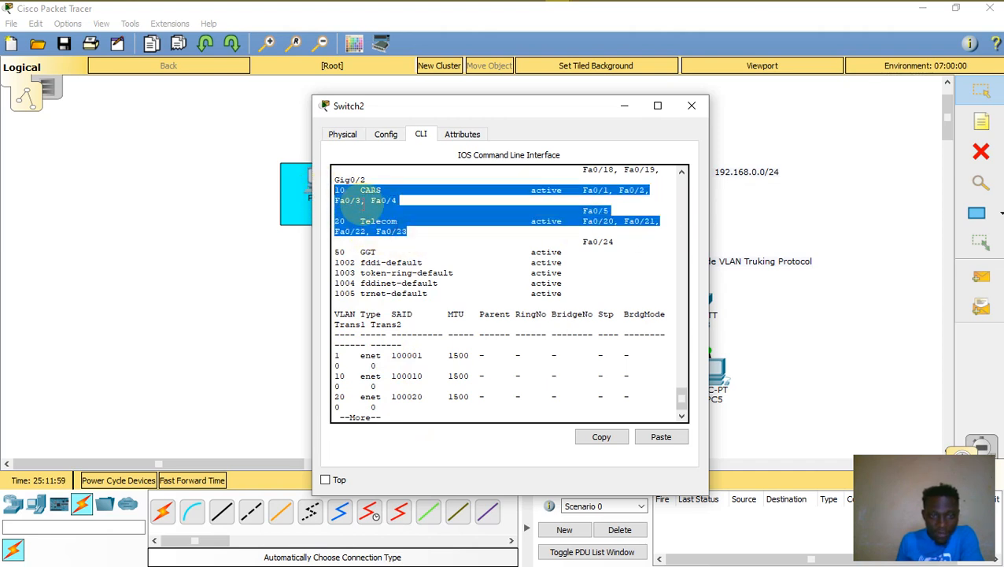
{"action": "left_click", "coordinate": [377, 253]}
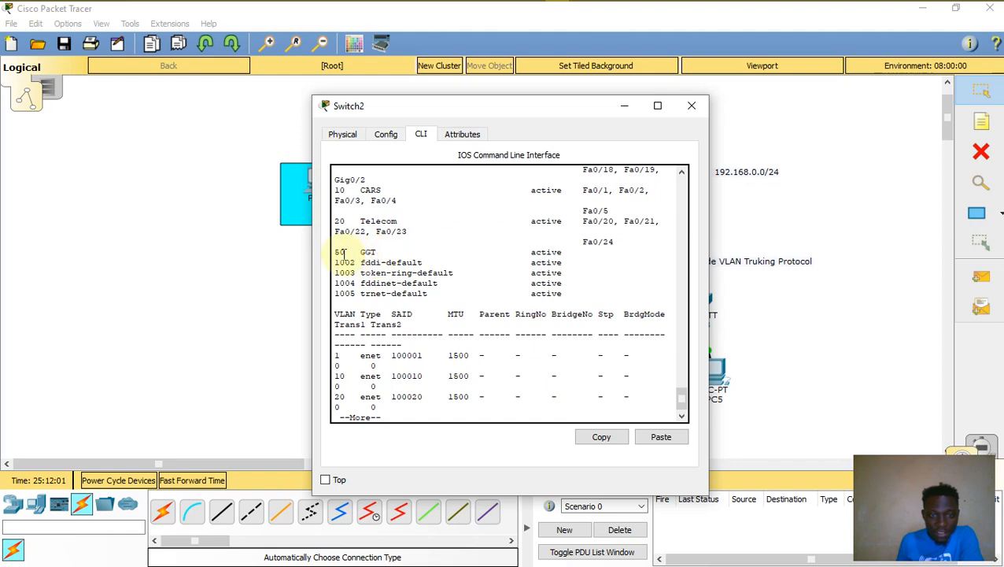
{"action": "left_click_drag", "start_coordinate": [334, 253], "coordinate": [608, 254]}
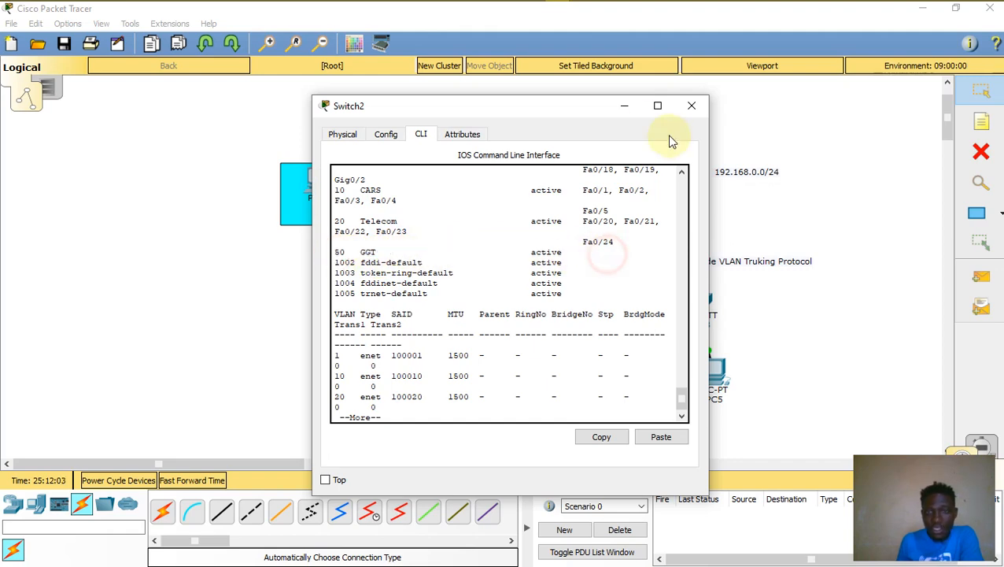
Minimize Switch2's window, open Switch3's command line and leave its VLAN database mode with "ex"
{"action": "left_click", "coordinate": [626, 106]}
{"action": "left_click", "coordinate": [694, 303]}
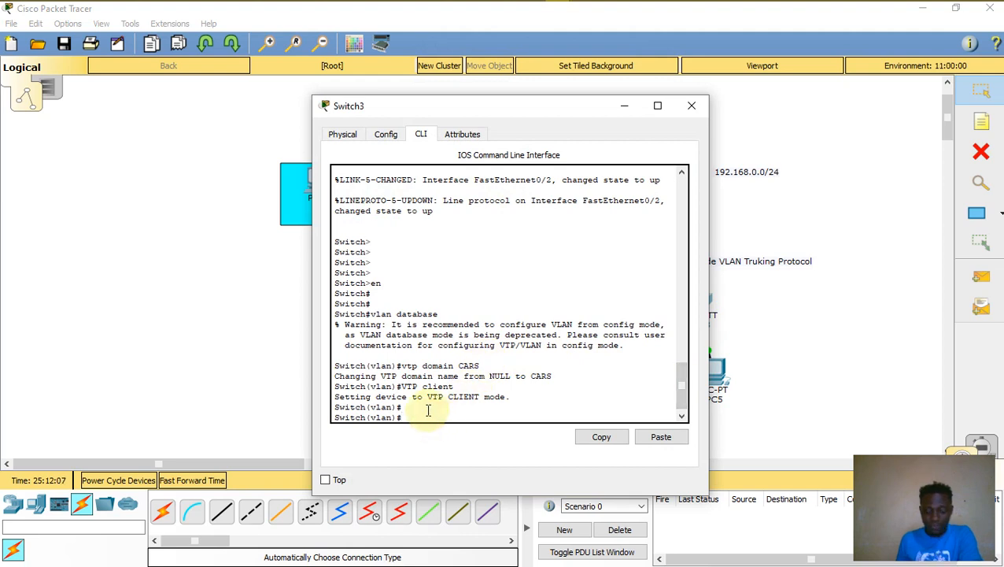
{"action": "key", "text": "Return"}
{"action": "key", "text": "Return"}
{"action": "key", "text": "Return"}
{"action": "key", "text": "Return"}
{"action": "key", "text": "Return"}
{"action": "type", "text": "ex"}
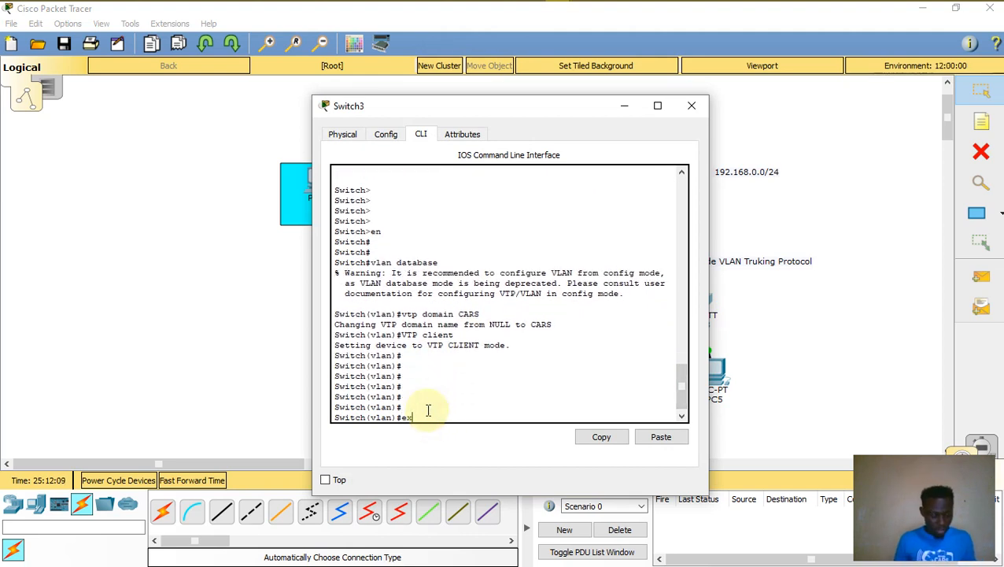
{"action": "key", "text": "Return"}
{"action": "key", "text": "Return"}
{"action": "key", "text": "Return"}
{"action": "key", "text": "Return"}
{"action": "key", "text": "Return"}
{"action": "key", "text": "Return"}
{"action": "key", "text": "Return"}
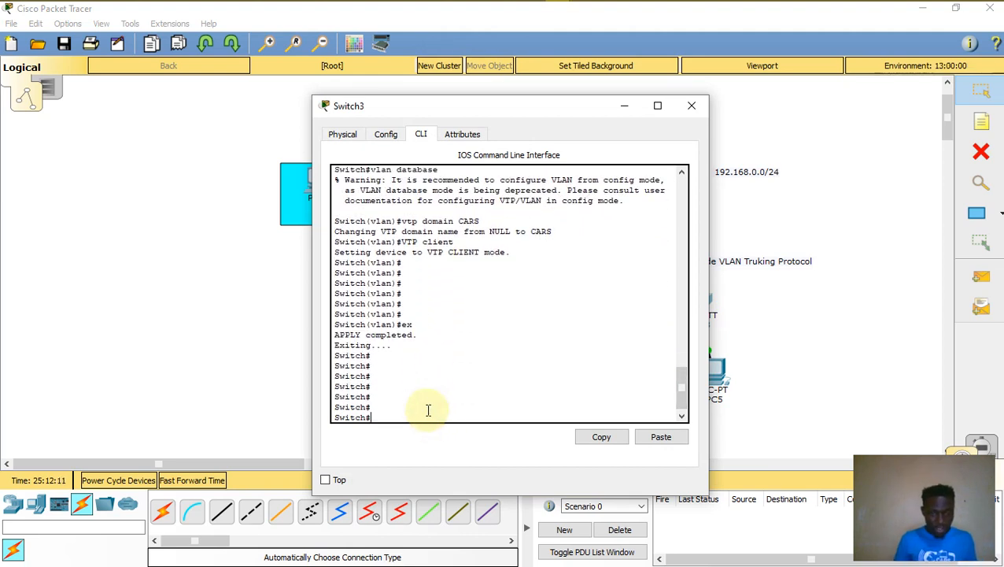
List Switch3's VLANs with "sh vlan" and page through the whole listing to check for VLAN 50
{"action": "type", "text": "sh"}
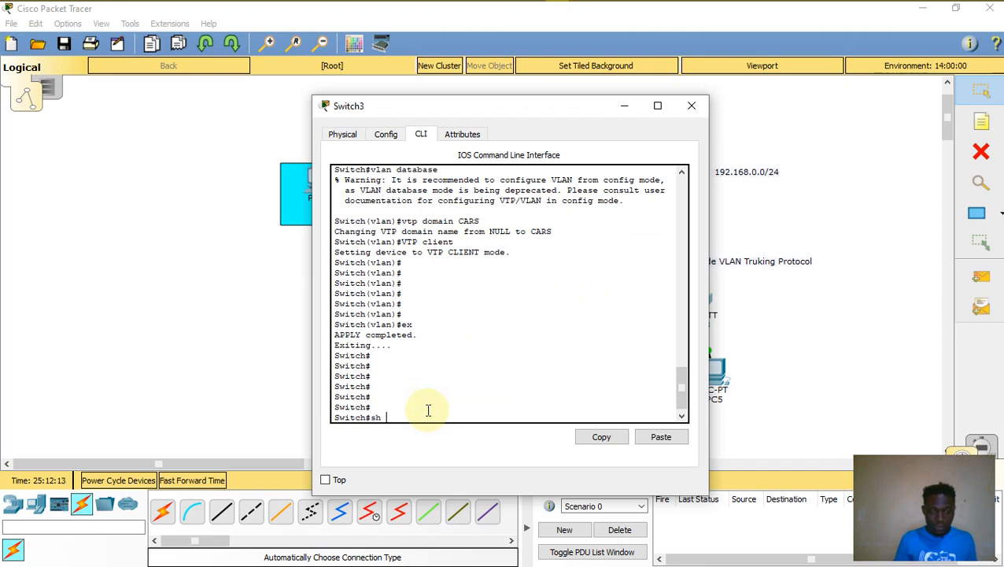
{"action": "type", "text": " vlan"}
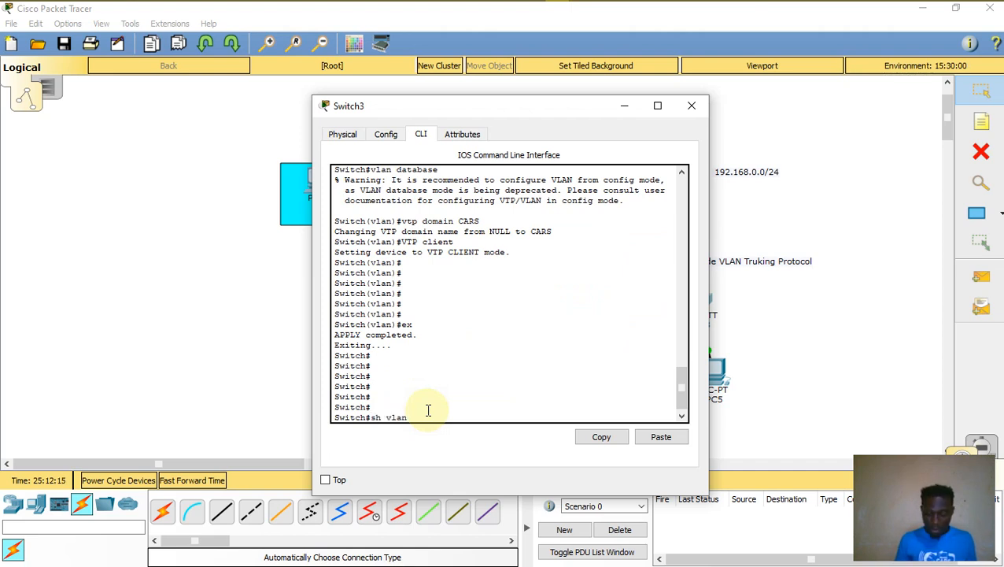
{"action": "key", "text": "Return"}
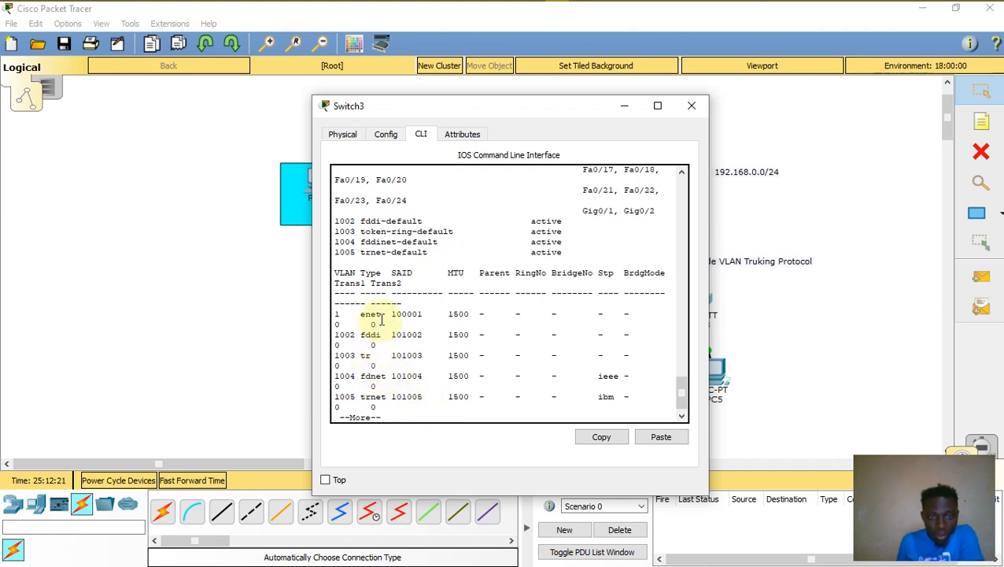
{"action": "scroll", "coordinate": [381, 319], "scroll_direction": "up", "scroll_amount": 5}
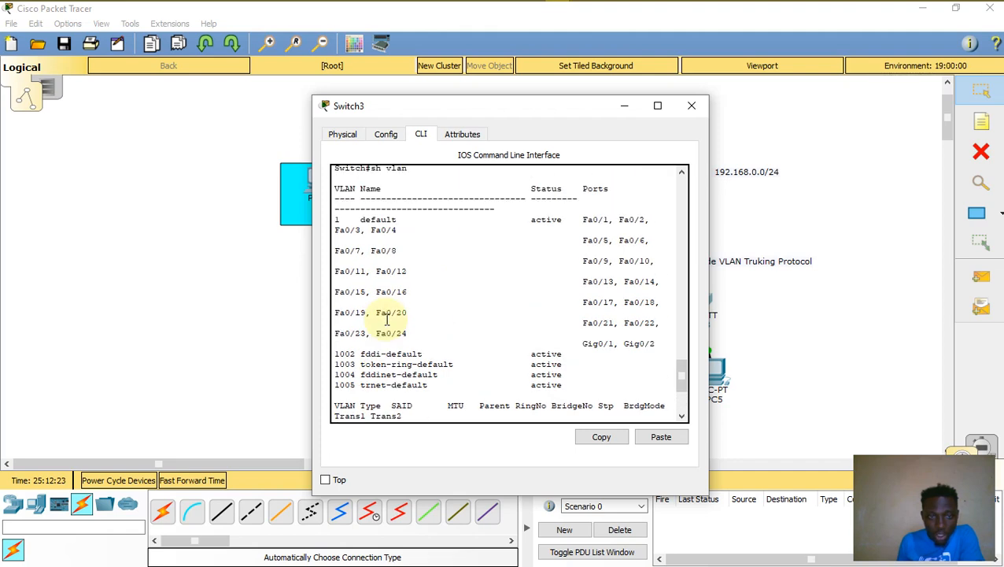
{"action": "scroll", "coordinate": [387, 319], "scroll_direction": "down", "scroll_amount": 5}
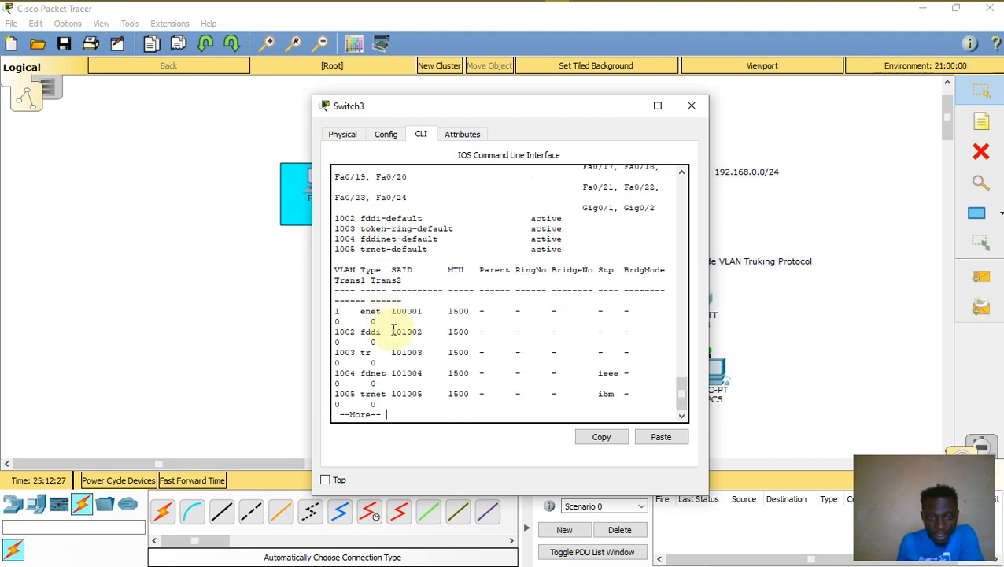
{"action": "key", "text": "Return"}
{"action": "key", "text": "Return"}
{"action": "key", "text": "Return"}
{"action": "key", "text": "Return"}
{"action": "key", "text": "Return"}
{"action": "key", "text": "Return"}
{"action": "key", "text": "Return"}
{"action": "key", "text": "Return"}
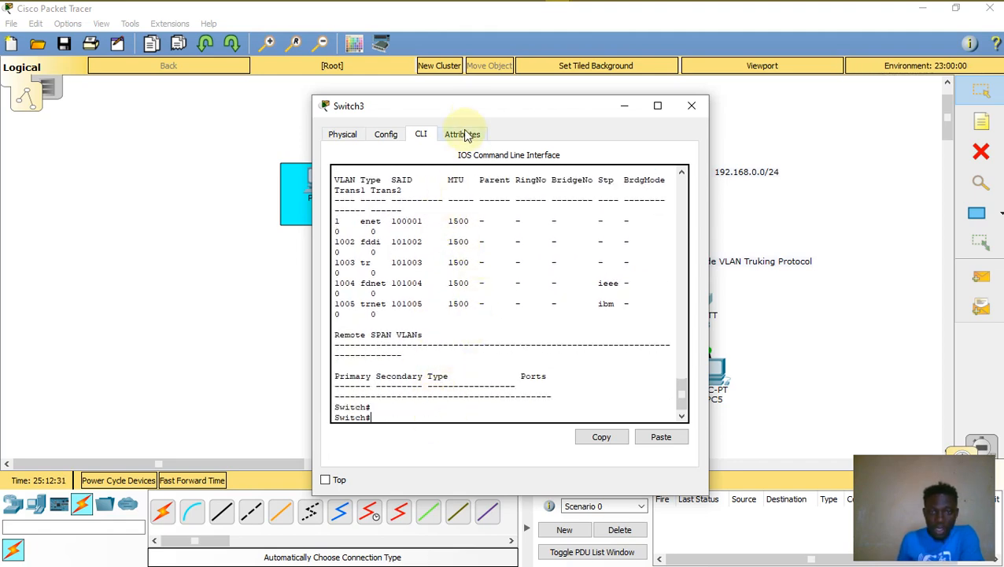
Check the topology behind Switch3's window and enter global configuration mode on Switch3 with "conf t"
{"action": "left_click_drag", "start_coordinate": [471, 105], "coordinate": [490, 397]}
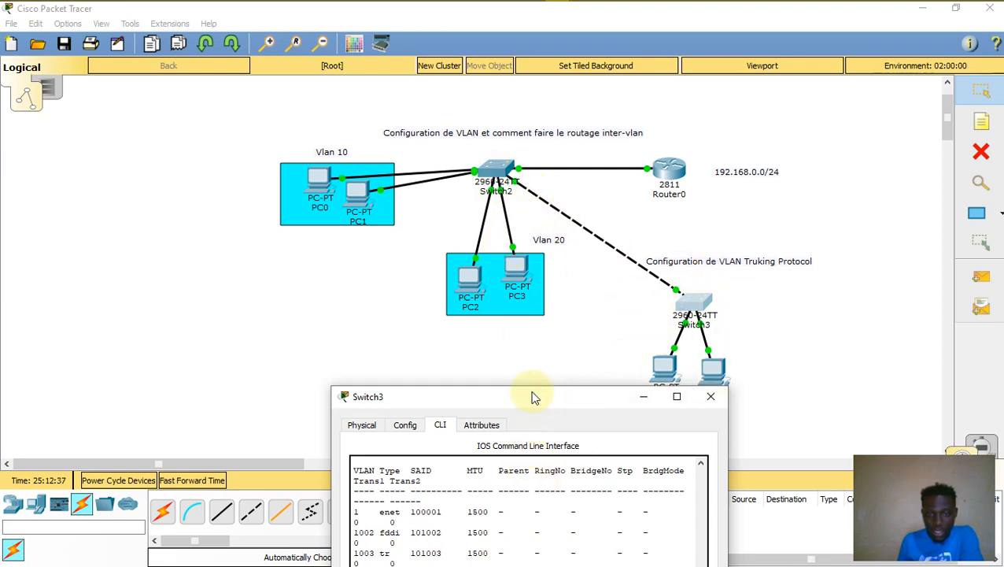
{"action": "left_click_drag", "start_coordinate": [533, 399], "coordinate": [520, 189]}
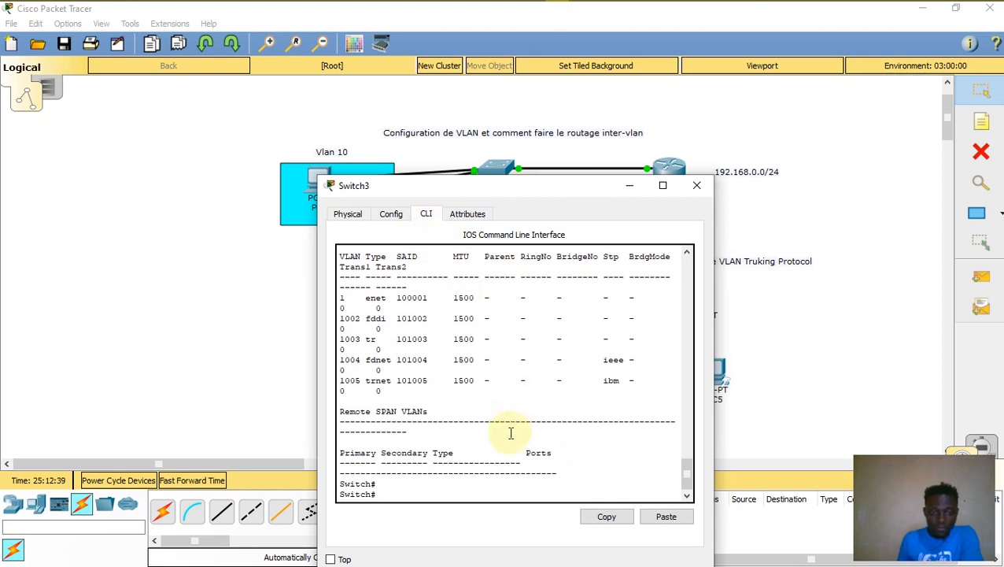
{"action": "key", "text": "Return"}
{"action": "key", "text": "Return"}
{"action": "key", "text": "Return"}
{"action": "key", "text": "Return"}
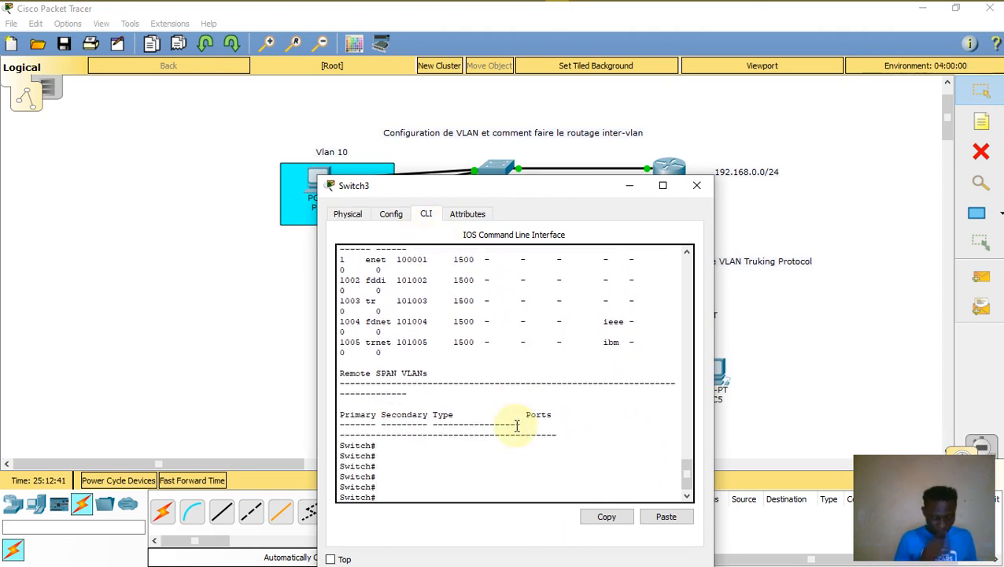
{"action": "type", "text": "co"}
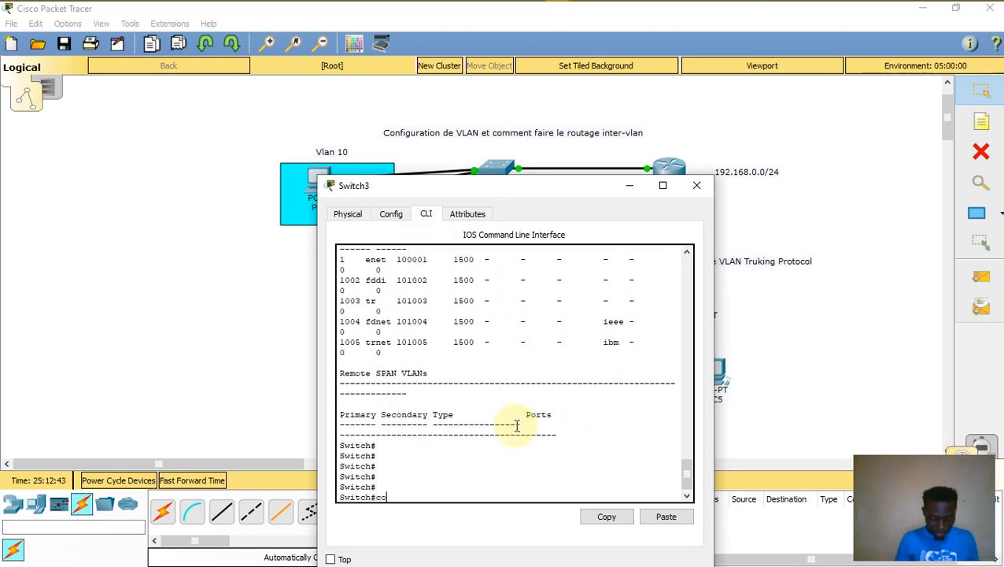
{"action": "type", "text": "nt f"}
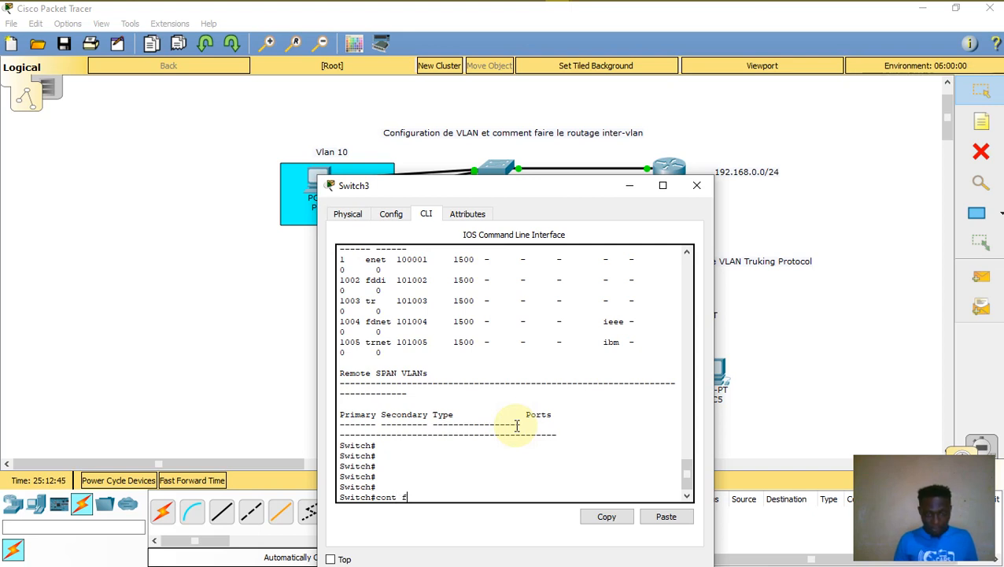
{"action": "key", "text": "Return"}
{"action": "key", "text": "Return"}
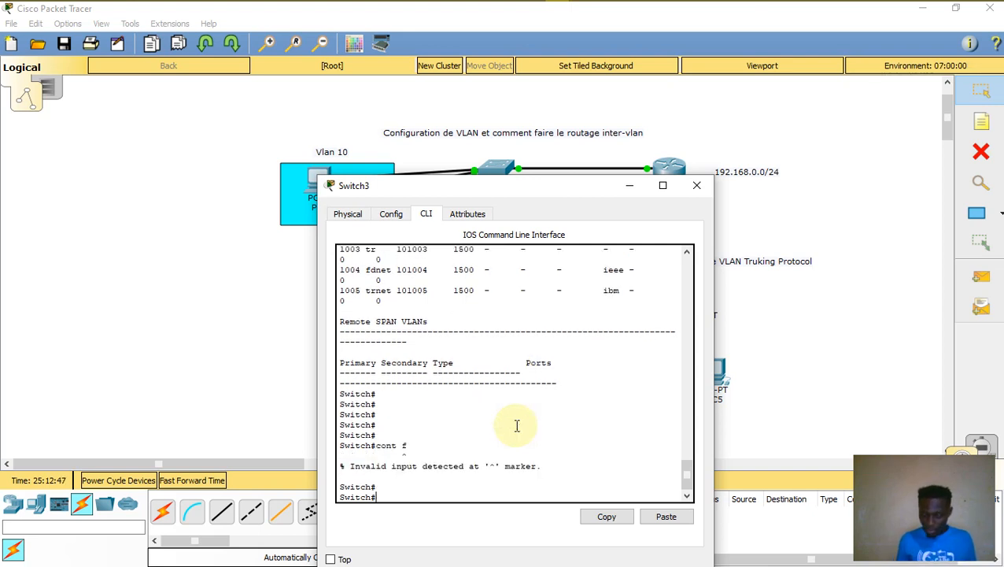
{"action": "key", "text": "Up"}
{"action": "key", "text": "BackSpace"}
{"action": "key", "text": "BackSpace"}
{"action": "key", "text": "BackSpace"}
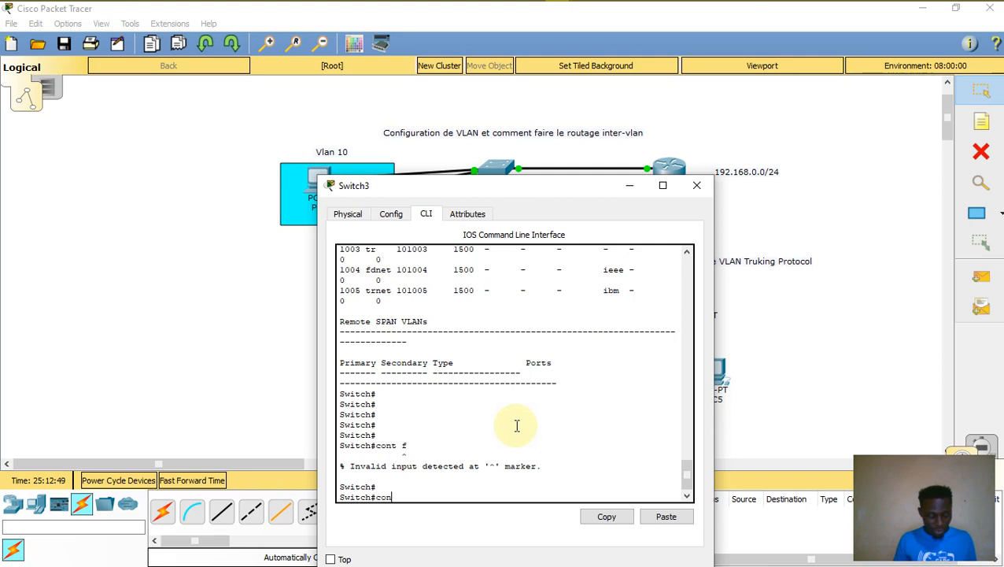
{"action": "type", "text": "f t"}
{"action": "key", "text": "Return"}
{"action": "key", "text": "Return"}
{"action": "key", "text": "Return"}
{"action": "key", "text": "Return"}
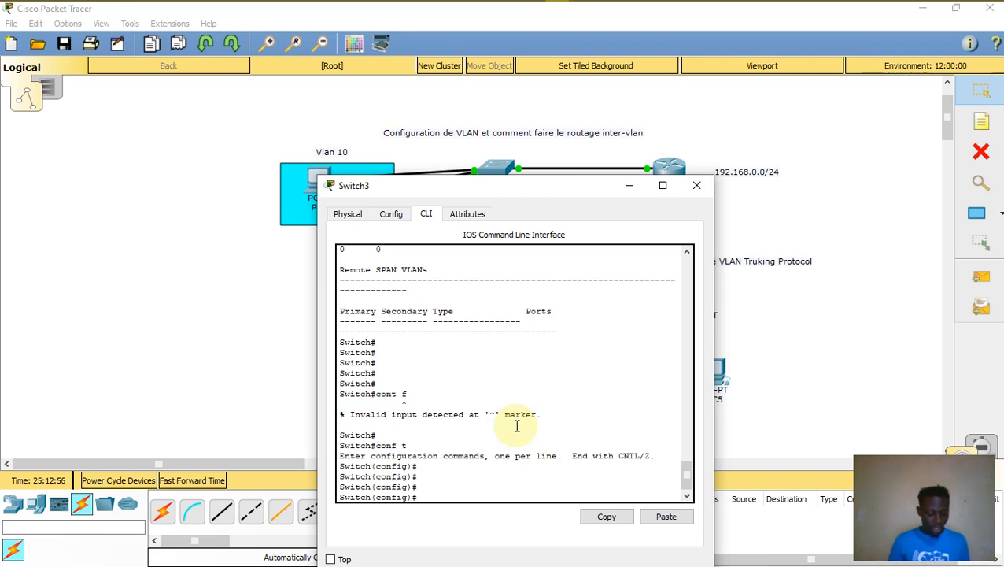
Enter interface configuration for Switch3's Gigabit port 0/1 with the command "int gi 0/1"
{"action": "type", "text": "sw"}
{"action": "key", "text": "Tab"}
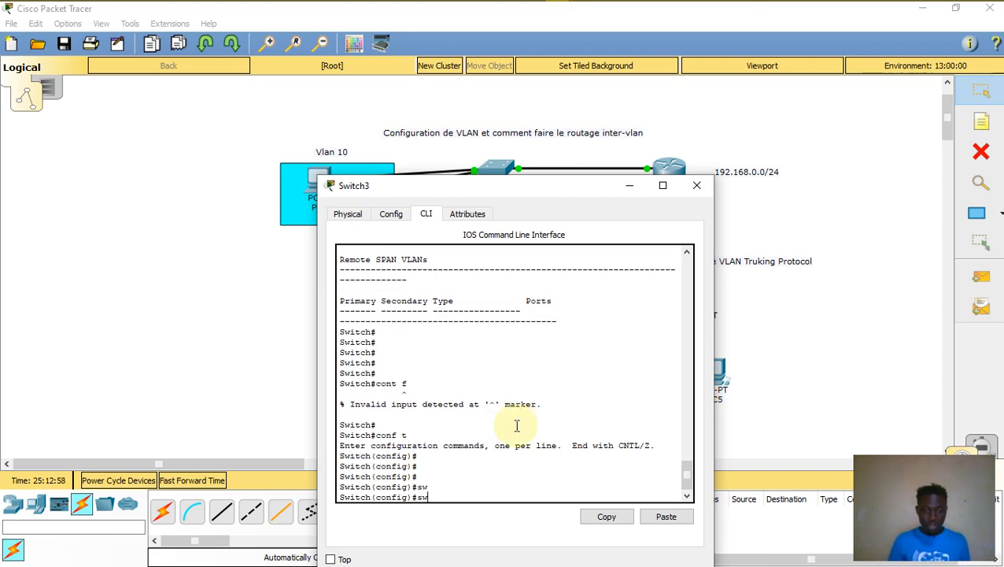
{"action": "key", "text": "BackSpace"}
{"action": "key", "text": "BackSpace"}
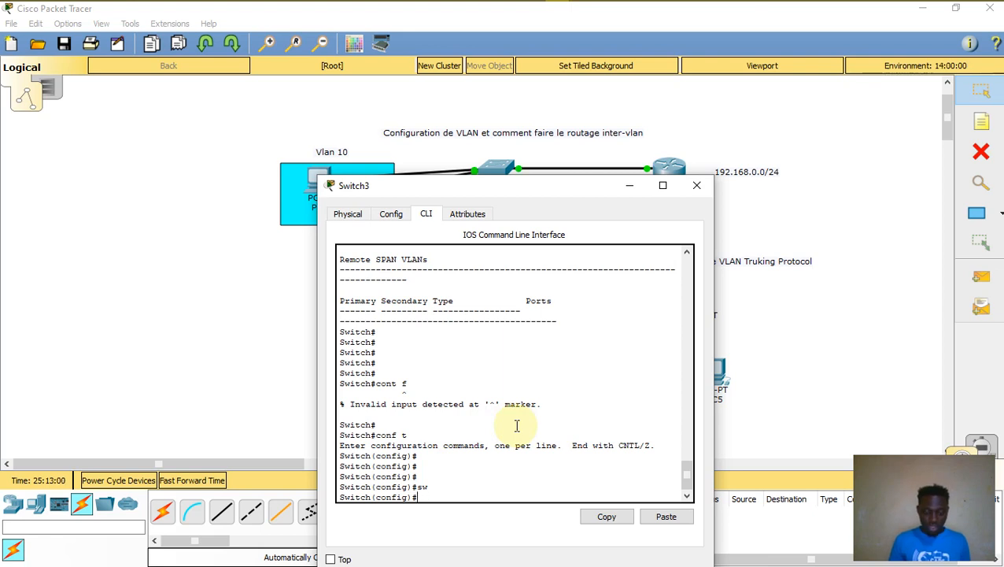
{"action": "type", "text": "int fa"}
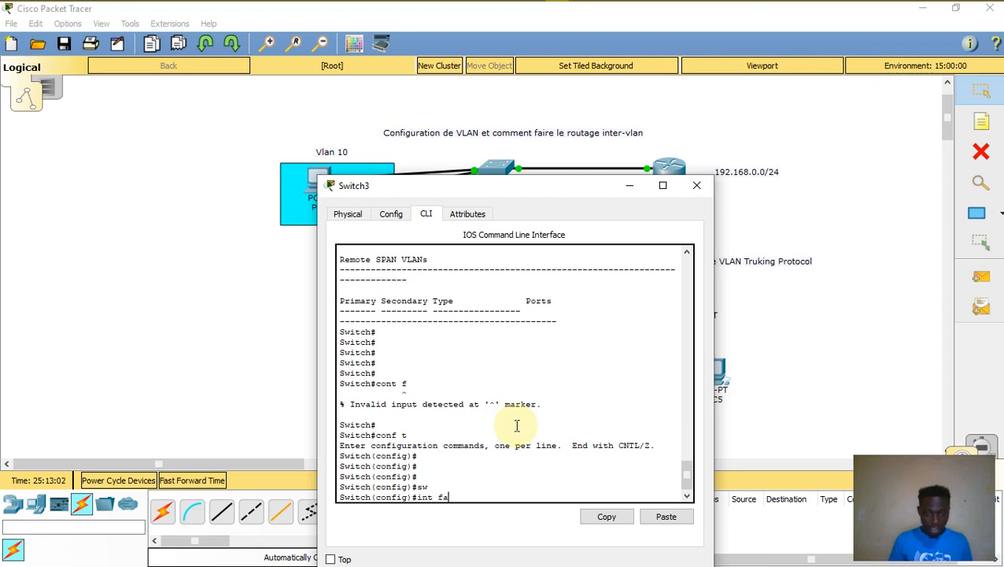
{"action": "key", "text": "BackSpace"}
{"action": "key", "text": "BackSpace"}
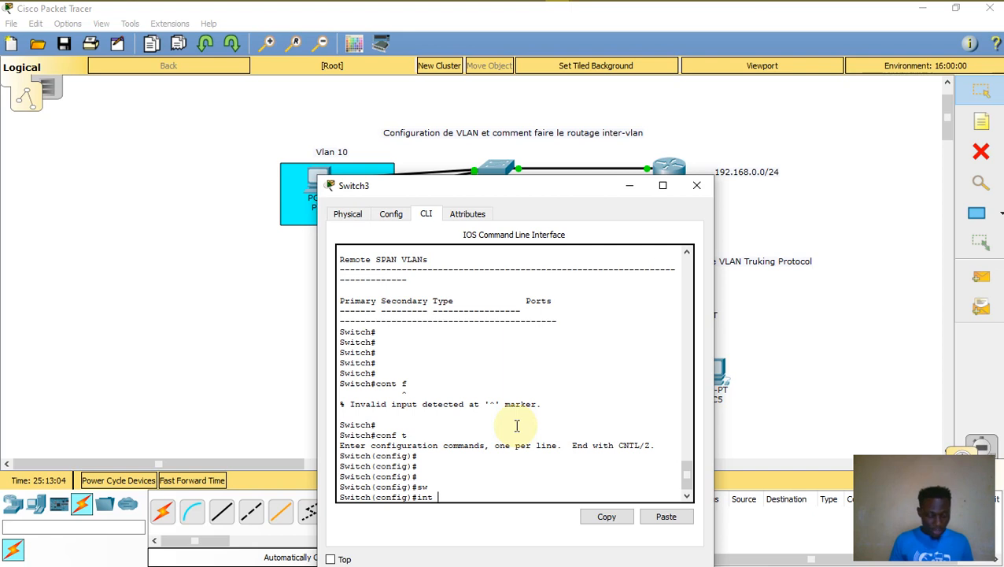
{"action": "type", "text": "d"}
{"action": "key", "text": "BackSpace"}
{"action": "type", "text": "gi"}
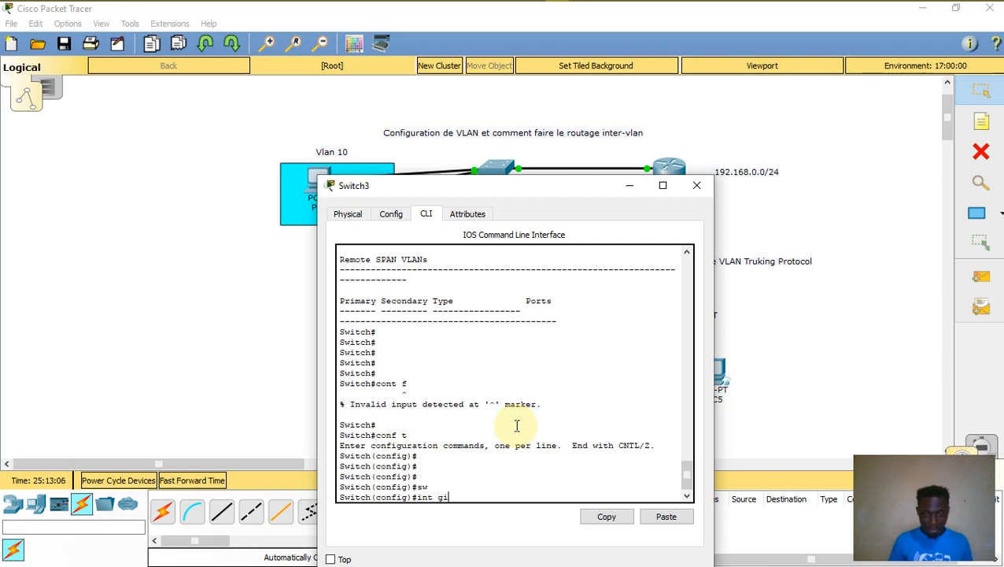
{"action": "type", "text": " 0/1"}
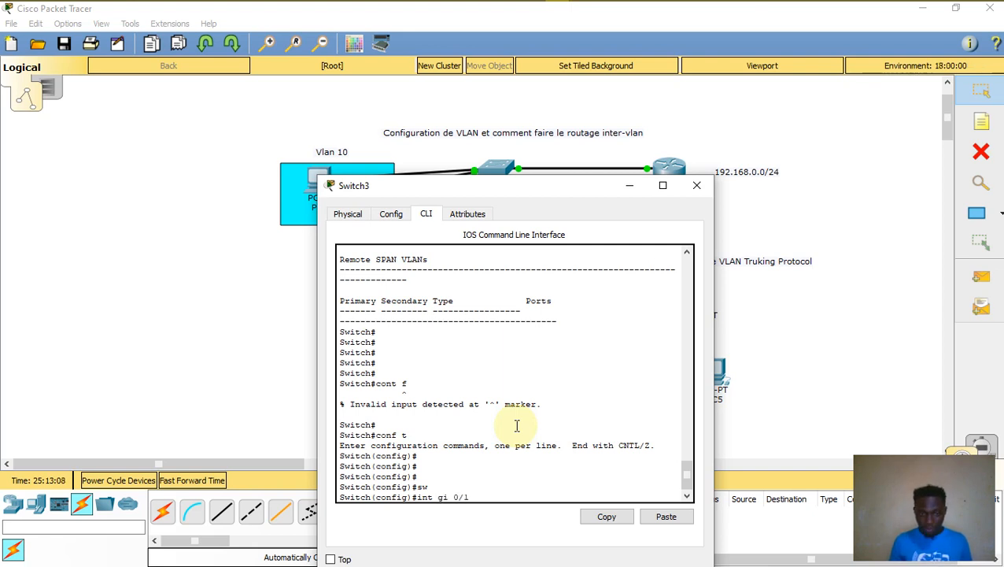
{"action": "key", "text": "Return"}
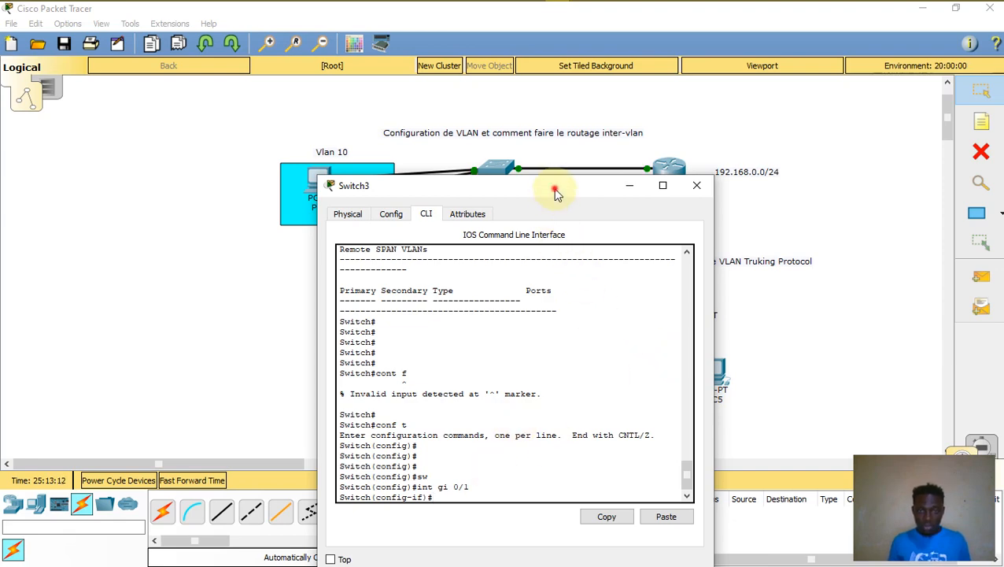
Uncover the topology and replug Switch3's end of the cable from Switch2 into another Switch3 port
{"action": "left_click_drag", "start_coordinate": [556, 189], "coordinate": [391, 333]}
{"action": "left_click", "coordinate": [676, 289]}
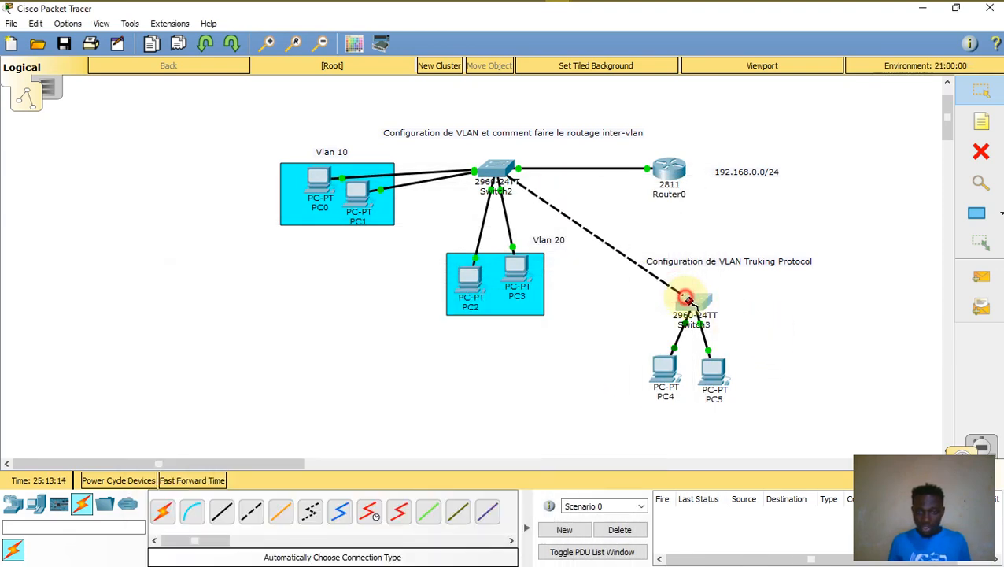
{"action": "left_click", "coordinate": [685, 299]}
{"action": "left_click", "coordinate": [743, 383]}
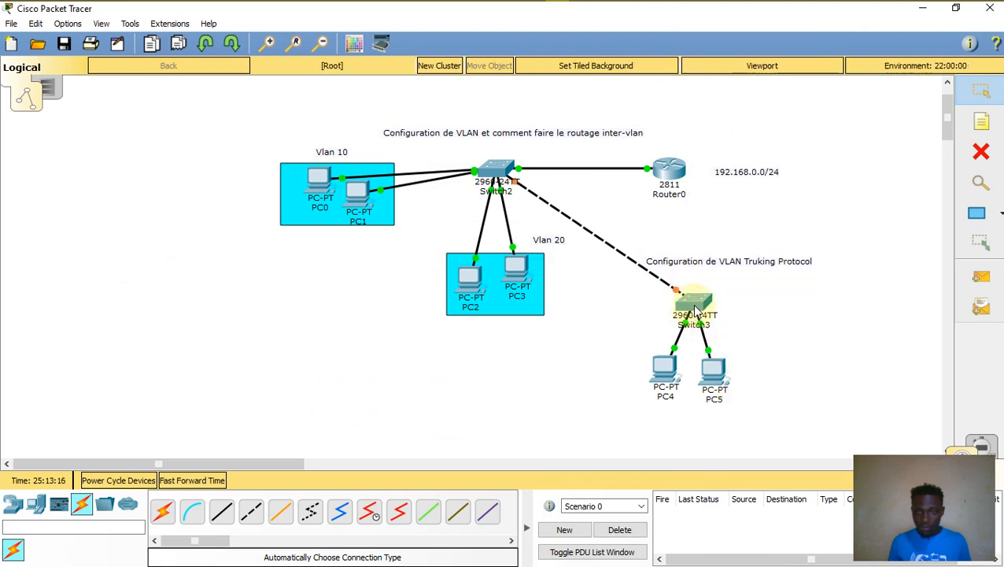
Bring Switch3's command line back up, move its window clear of the switches' cable, and get a fresh interface configuration prompt
{"action": "left_click", "coordinate": [508, 451]}
{"action": "left_click_drag", "start_coordinate": [300, 301], "coordinate": [331, 158]}
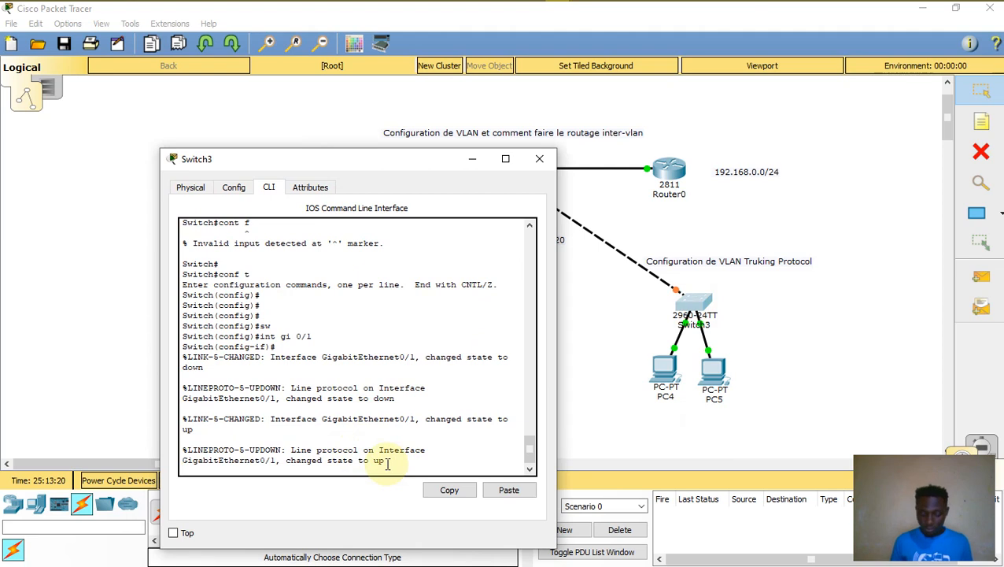
{"action": "key", "text": "Return"}
{"action": "key", "text": "Return"}
{"action": "key", "text": "Return"}
{"action": "key", "text": "Return"}
{"action": "key", "text": "Return"}
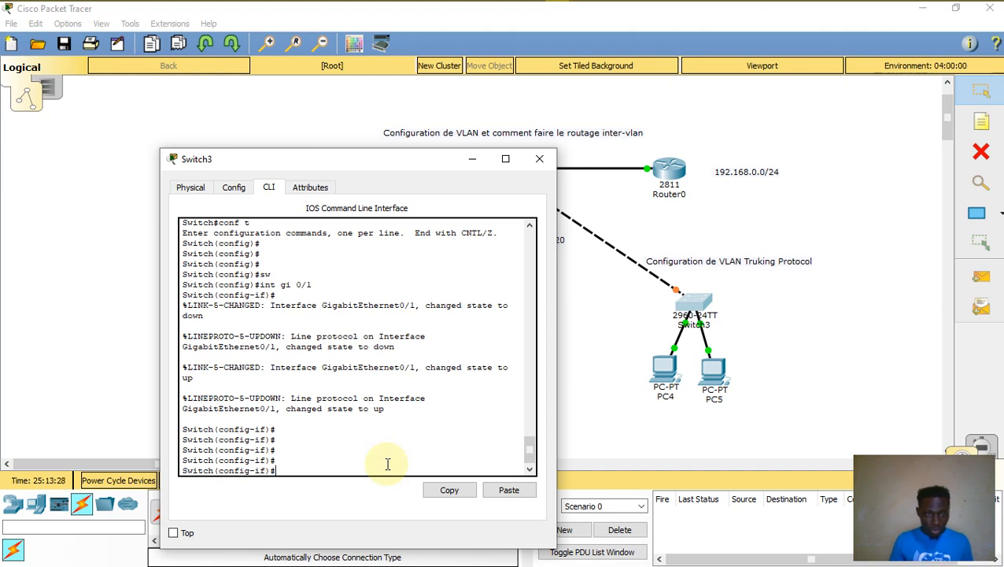
Try to put Switch3's Gigabit port 0/1 into trunk mode with the command "switchport mode tunk"
{"action": "type", "text": "sw"}
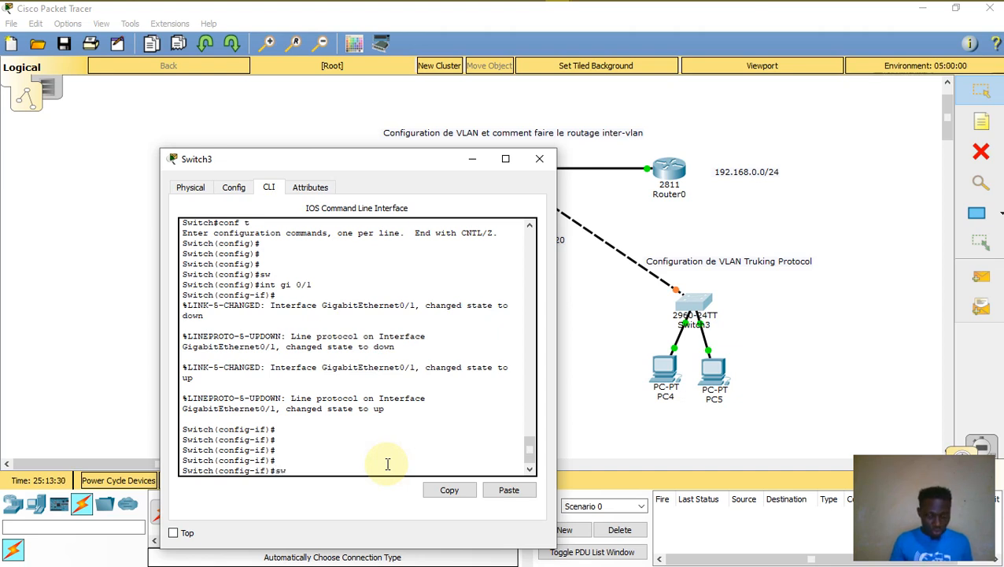
{"action": "key", "text": "Tab"}
{"action": "type", "text": "mo"}
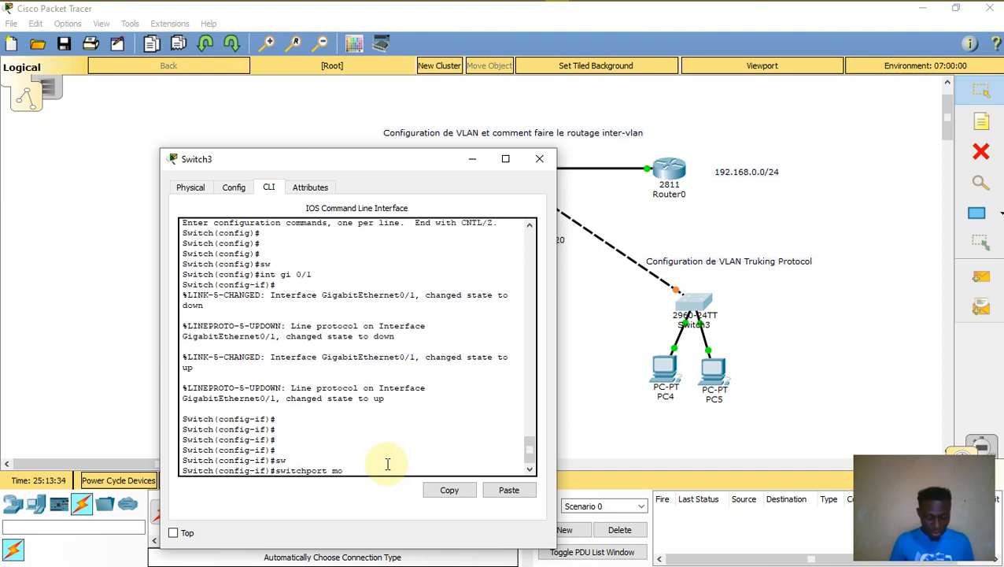
{"action": "type", "text": " detunk"}
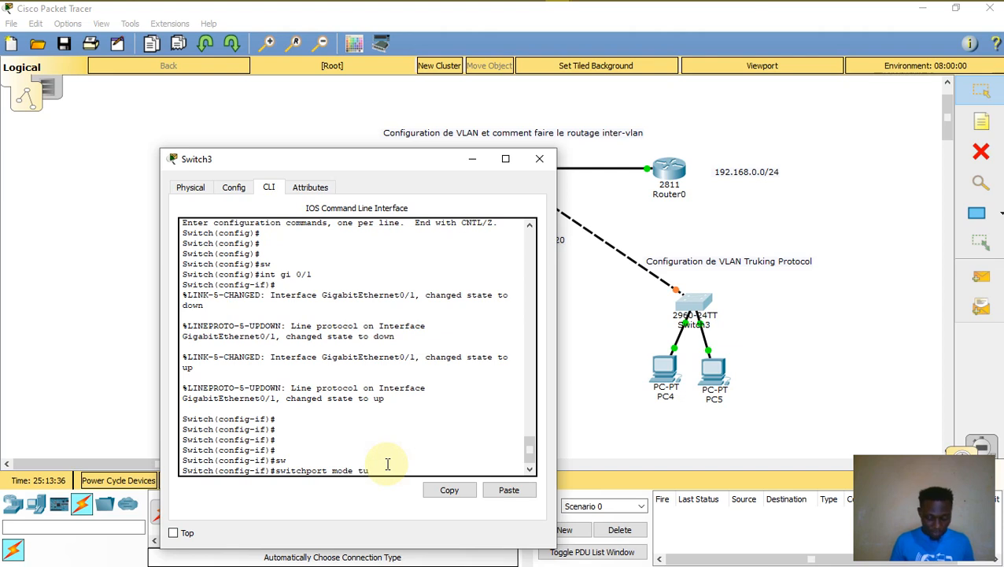
{"action": "key", "text": "Return"}
{"action": "key", "text": "Return"}
{"action": "key", "text": "Return"}
{"action": "key", "text": "Return"}
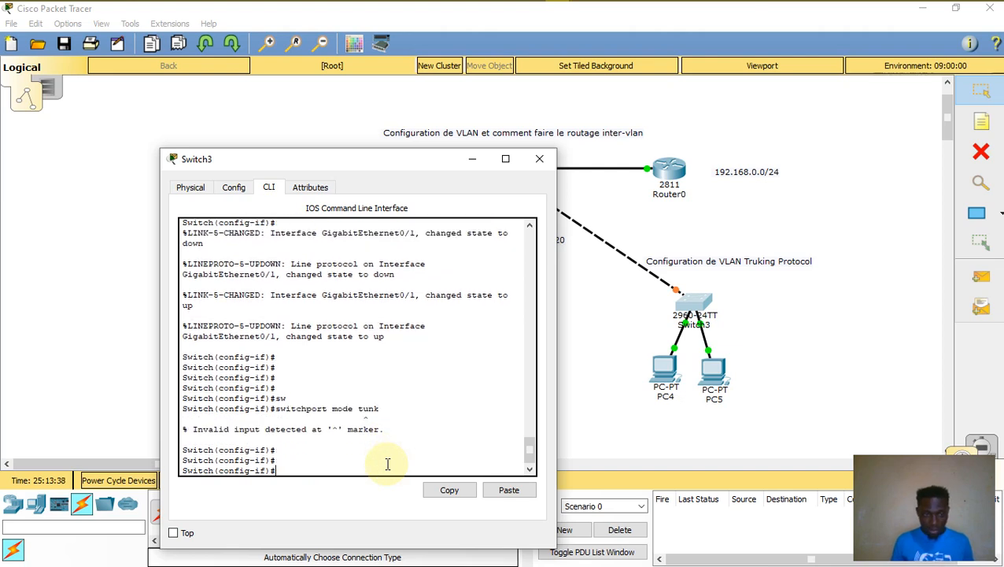
{"action": "key", "text": "Up"}
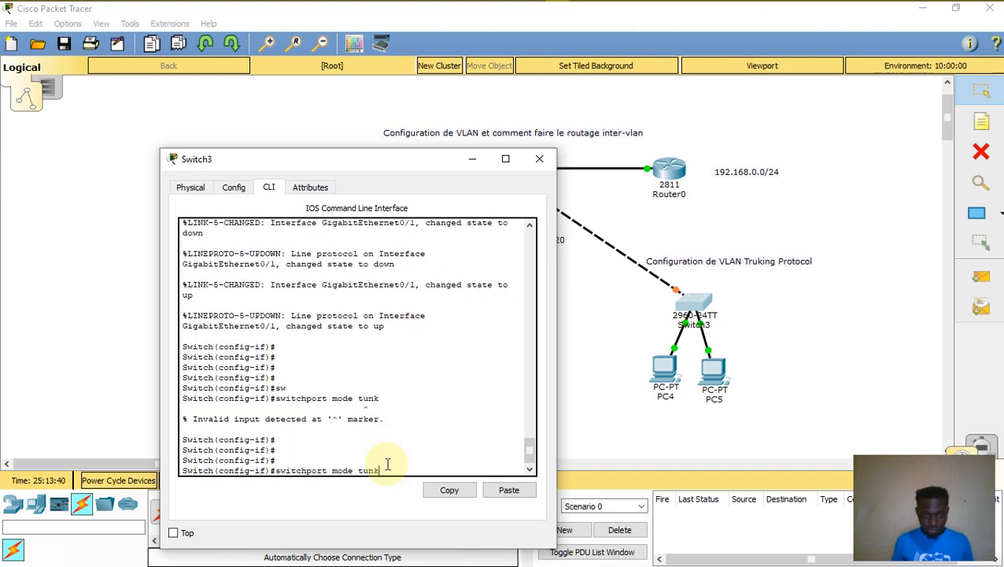
{"action": "key", "text": "BackSpace"}
{"action": "key", "text": "BackSpace"}
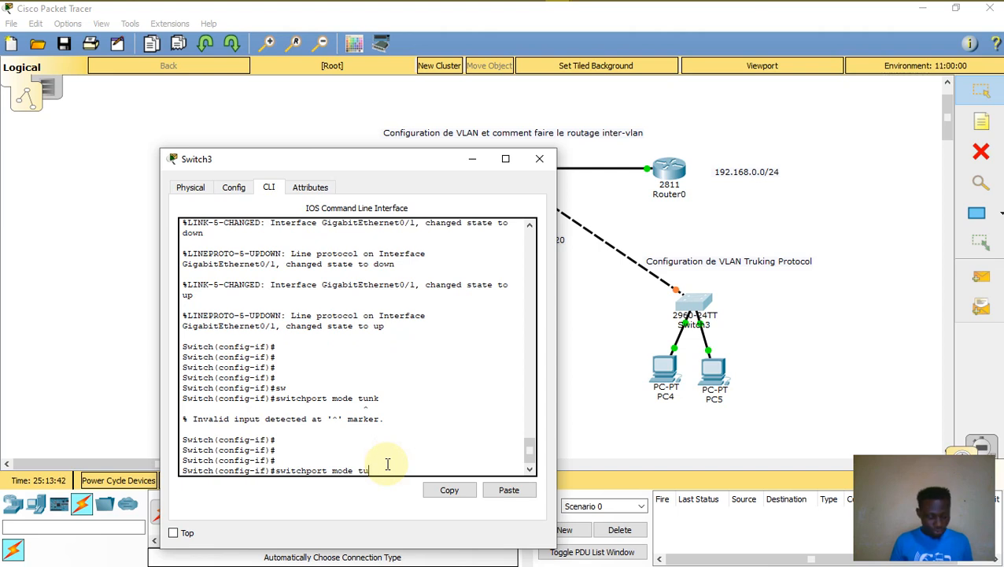
{"action": "key", "text": "Tab"}
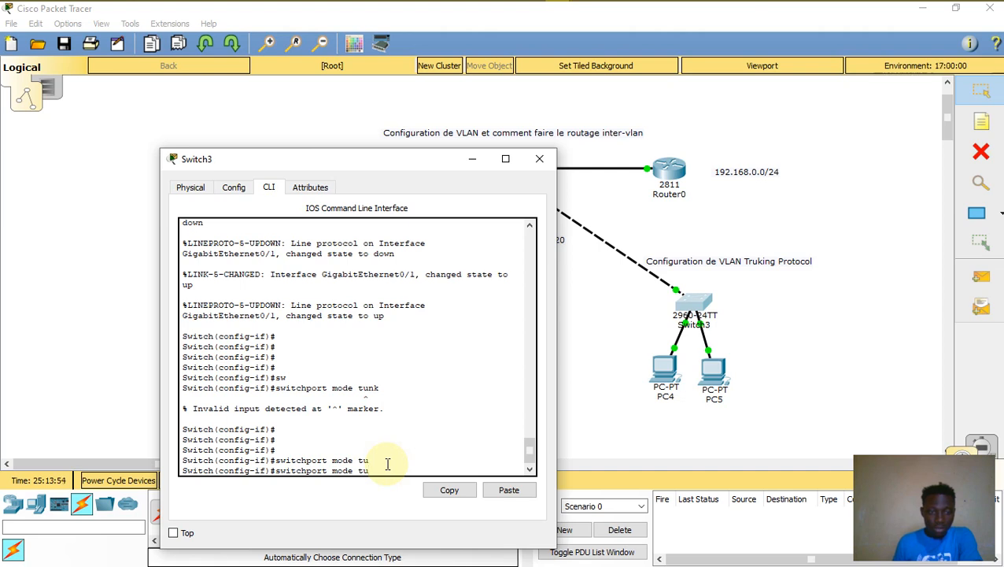
Re-enter "int gi 0/1" on Switch3 and make the port a trunk with the command "switchport mode trunk"
{"action": "key", "text": "Up"}
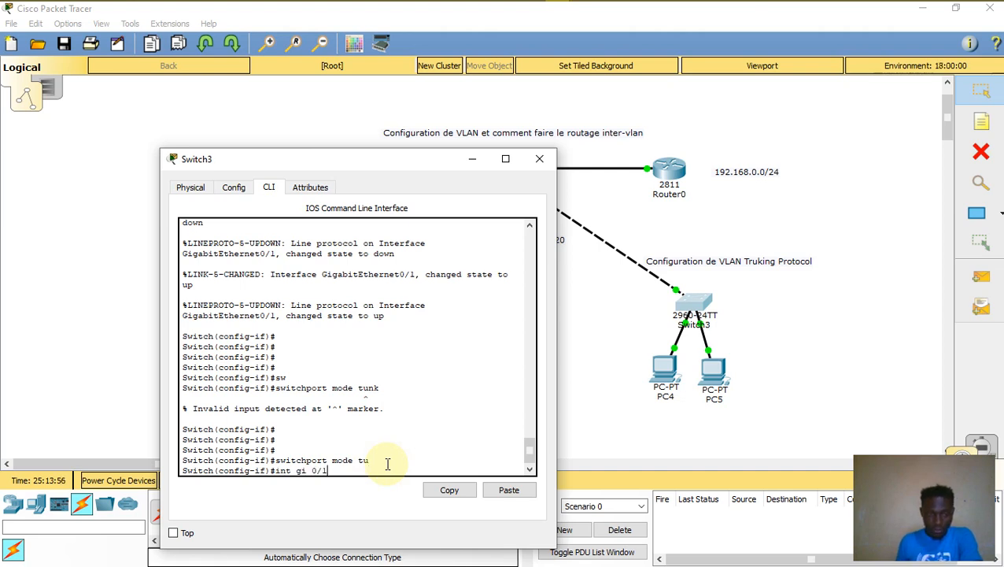
{"action": "key", "text": "Return"}
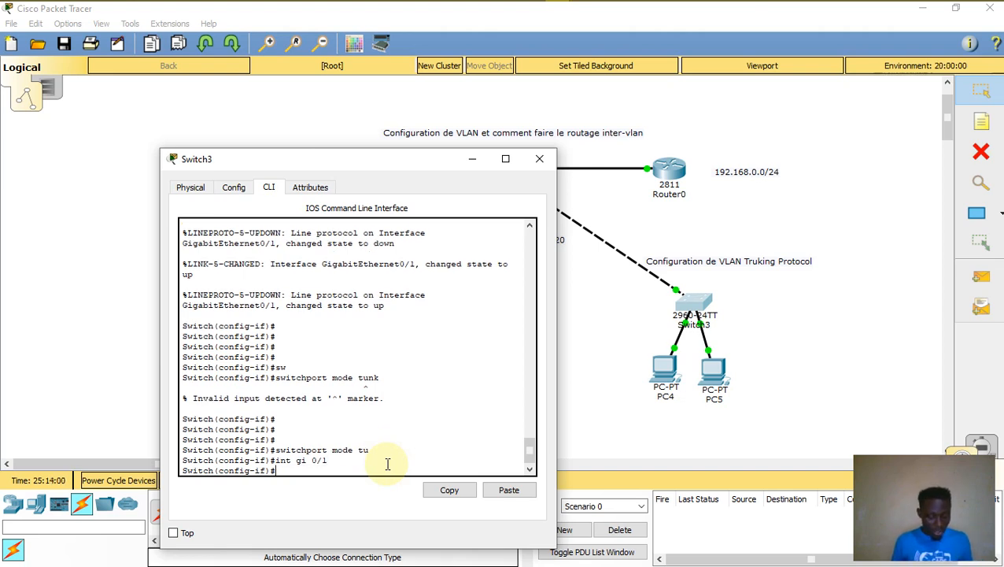
{"action": "type", "text": "sw"}
{"action": "key", "text": "Tab"}
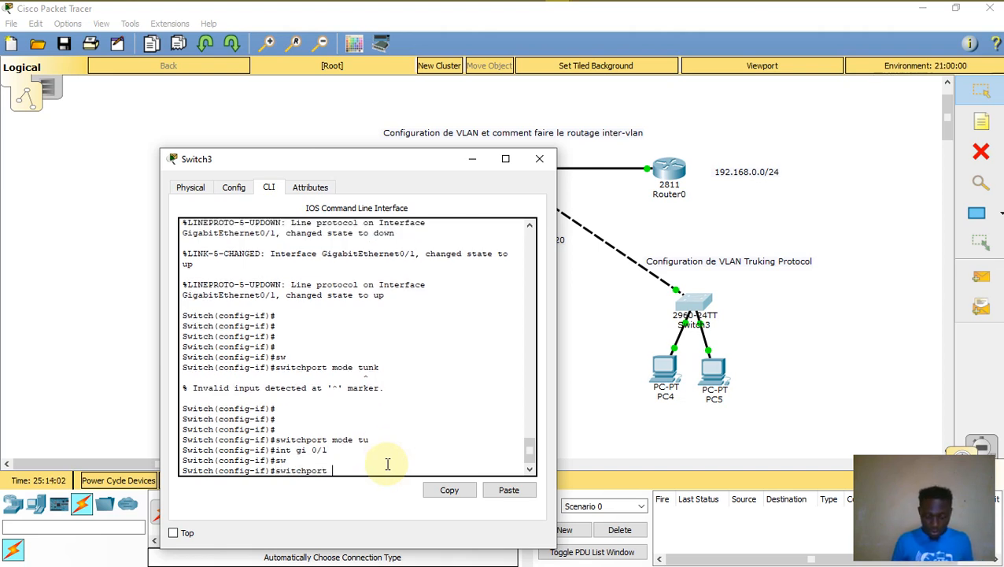
{"action": "type", "text": "m"}
{"action": "key", "text": "Tab"}
{"action": "type", "text": "t"}
{"action": "key", "text": "Tab"}
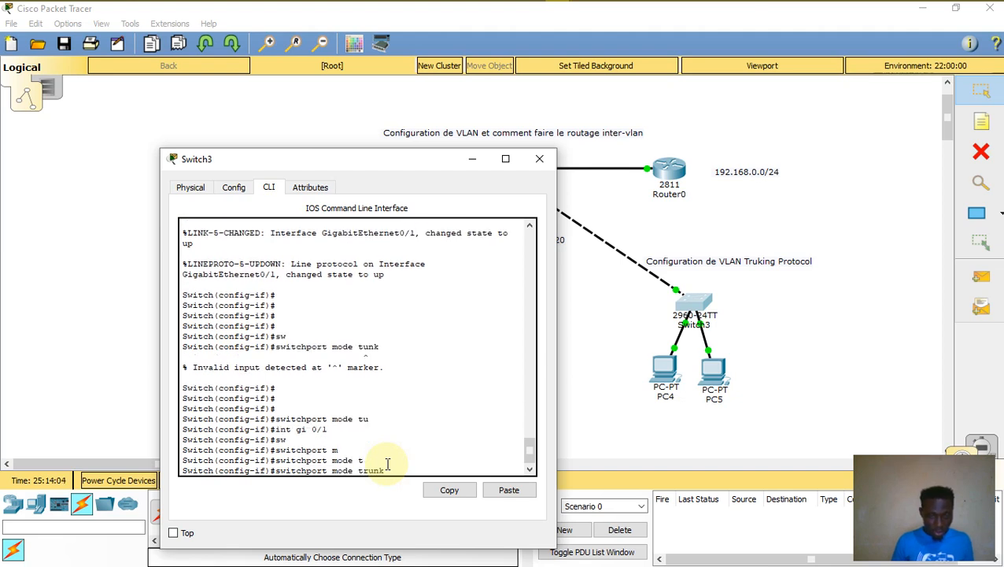
{"action": "key", "text": "Return"}
{"action": "key", "text": "Return"}
{"action": "key", "text": "Return"}
{"action": "key", "text": "Return"}
{"action": "key", "text": "Return"}
{"action": "key", "text": "Return"}
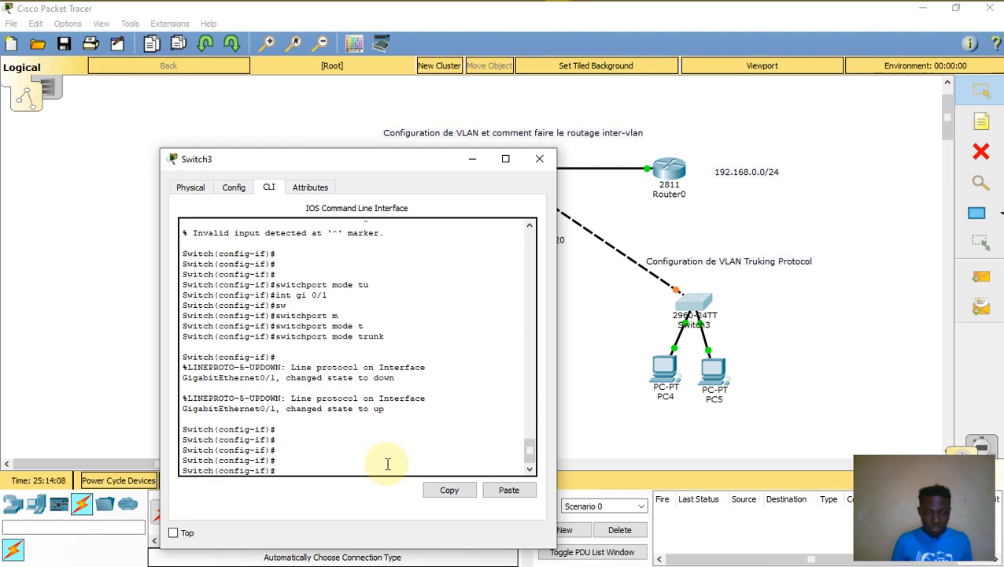
{"action": "type", "text": "do"}
{"action": "key", "text": "BackSpace"}
{"action": "key", "text": "BackSpace"}
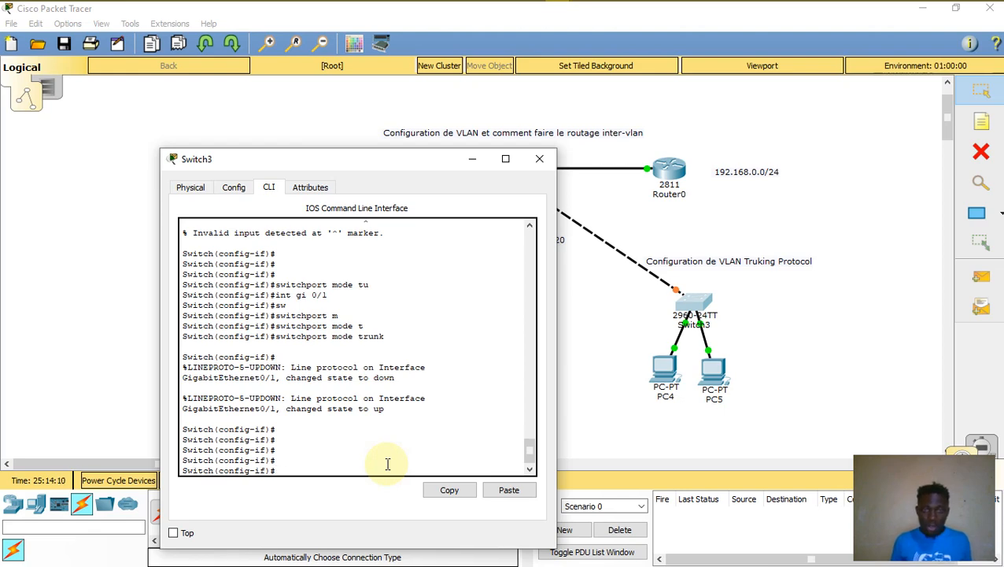
Minimize Switch3's window, open Switch2's command line and page through the rest of its VLAN listing to the privileged prompt
{"action": "left_click", "coordinate": [473, 159]}
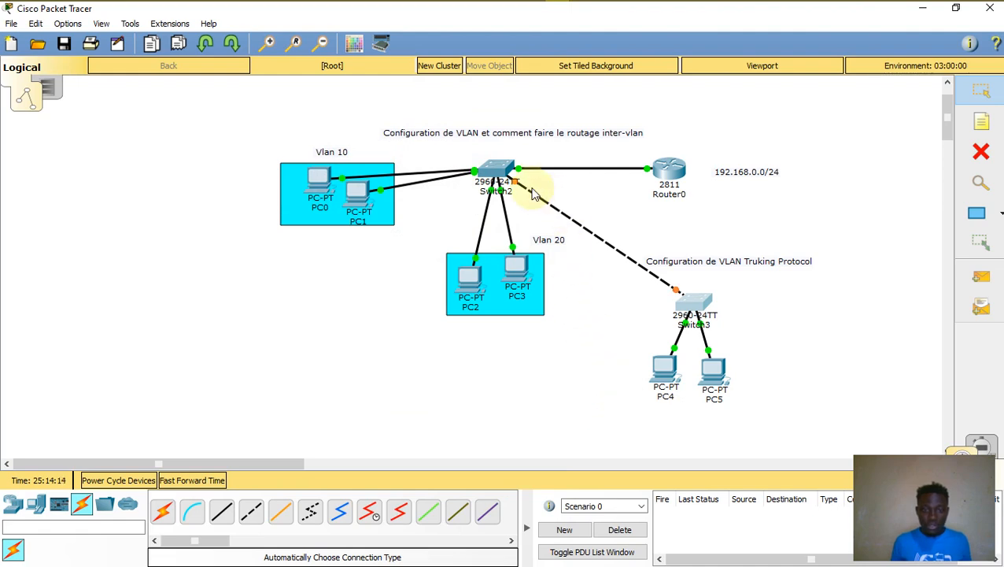
{"action": "left_click", "coordinate": [494, 169]}
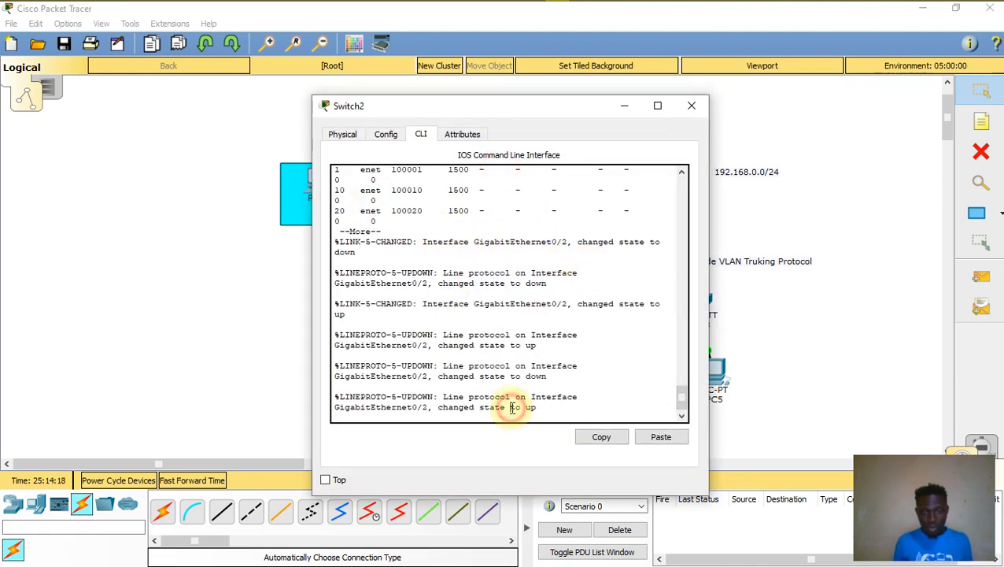
{"action": "key", "text": "space"}
{"action": "key", "text": "Return"}
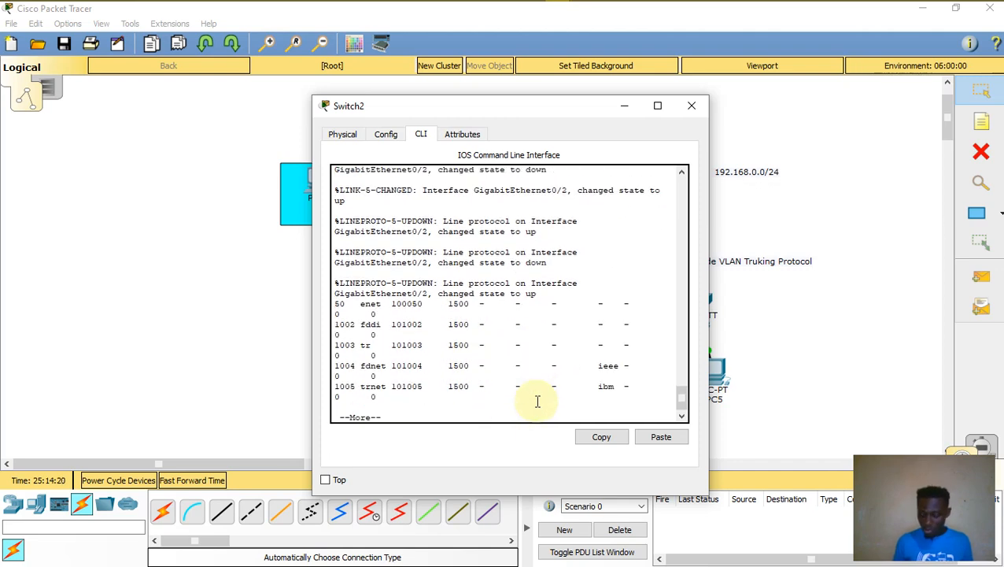
{"action": "key", "text": "Return"}
{"action": "key", "text": "Return"}
{"action": "key", "text": "Return"}
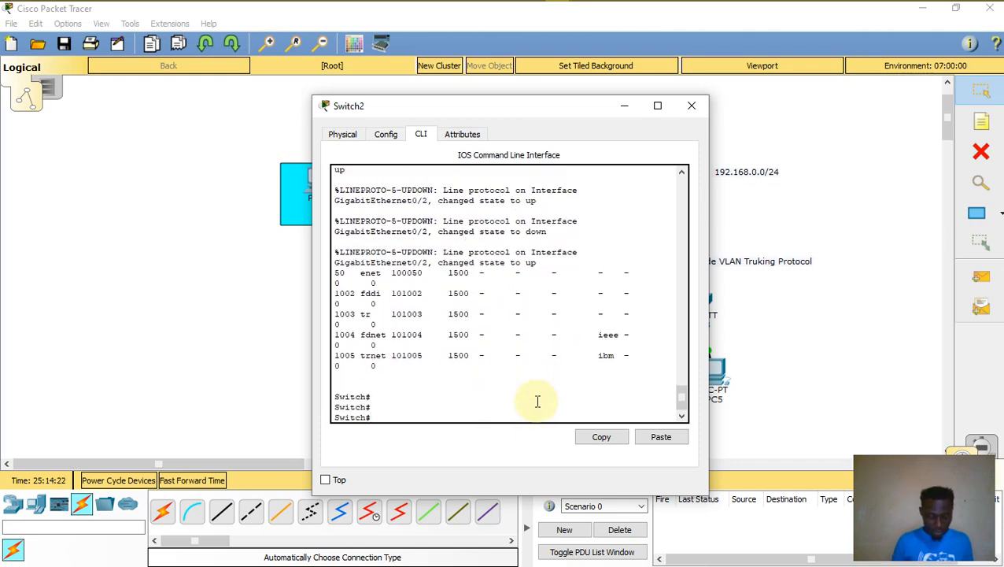
Enter global configuration on Switch2 with "conf t" and select Gigabit port 0/2 with "int gi 0/2"
{"action": "type", "text": "conf t"}
{"action": "key", "text": "Return"}
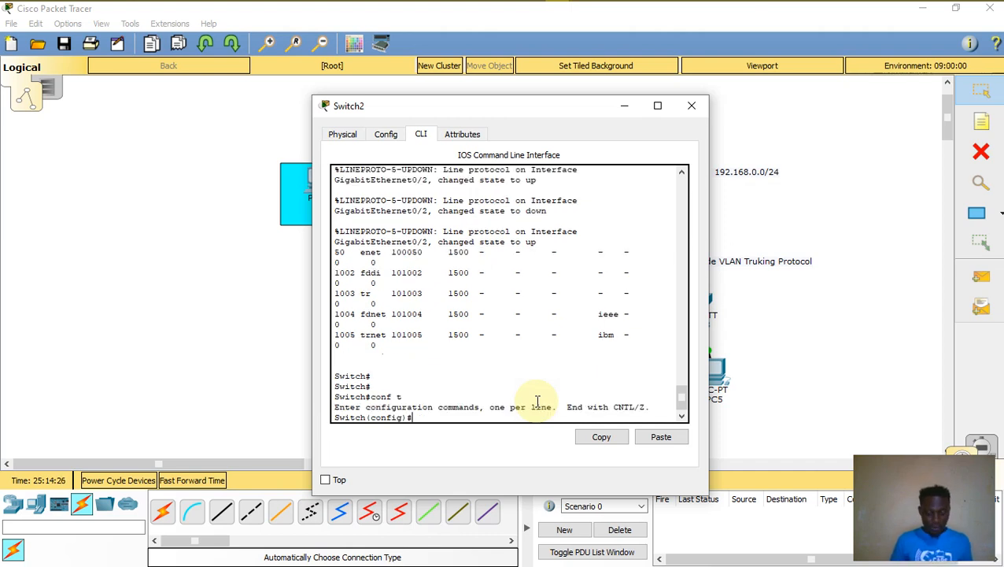
{"action": "type", "text": "int g"}
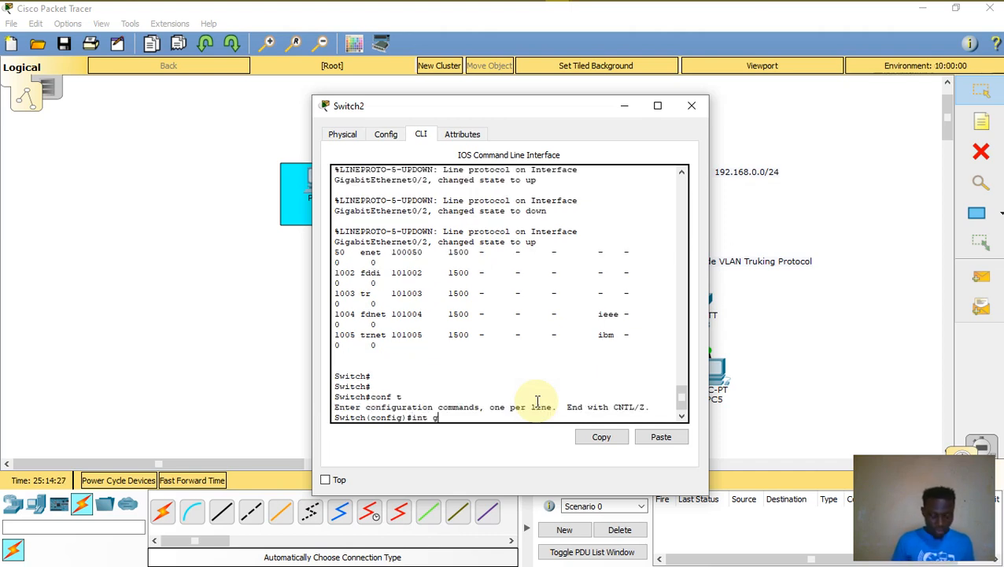
{"action": "type", "text": "i 0/2"}
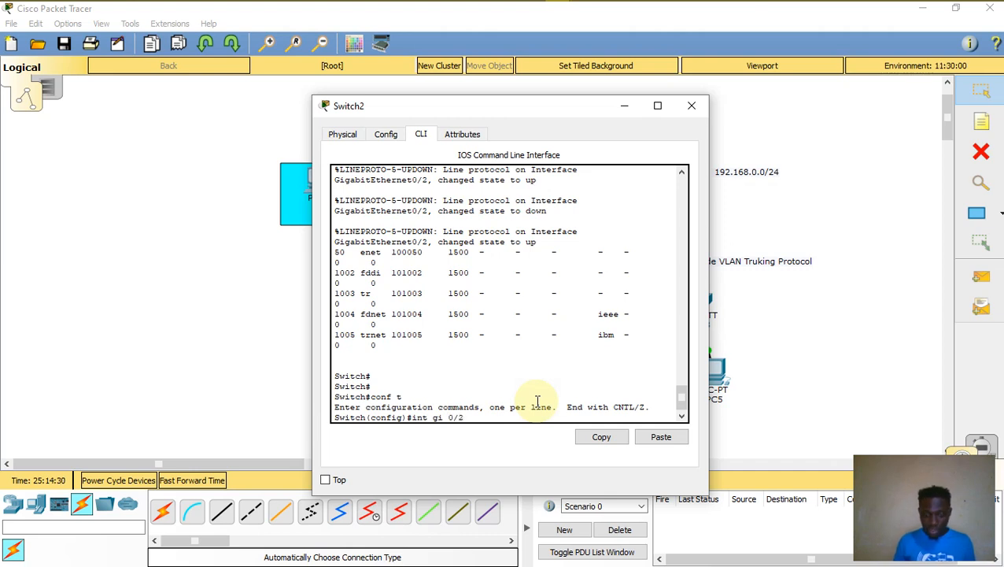
{"action": "key", "text": "Return"}
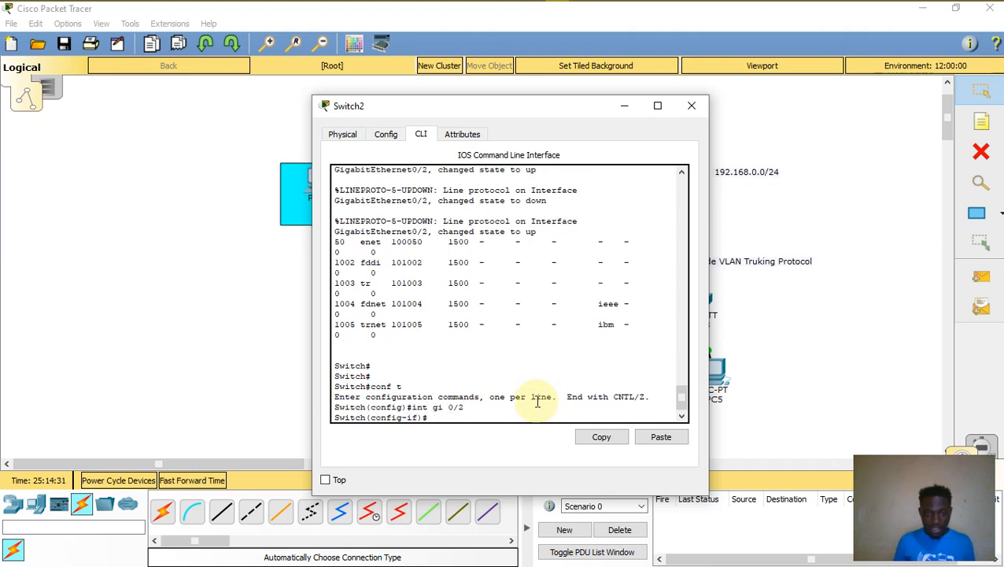
Set Switch2's Gigabit port 0/2 to trunk mode with the command "switchport mode trunk"
{"action": "key", "text": "Return"}
{"action": "key", "text": "Return"}
{"action": "type", "text": "ws"}
{"action": "key", "text": "Tab"}
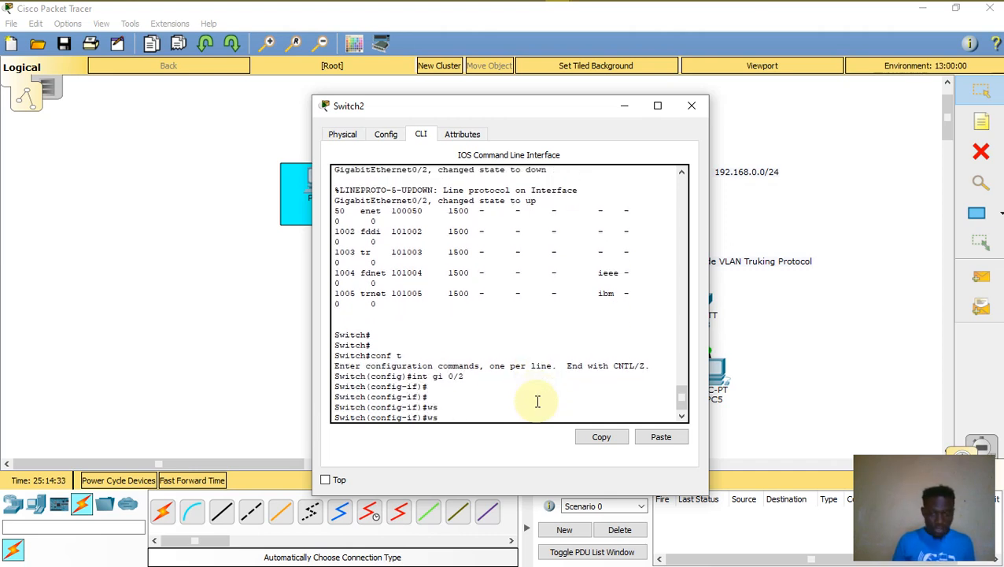
{"action": "key", "text": "BackSpace"}
{"action": "key", "text": "BackSpace"}
{"action": "type", "text": "sw"}
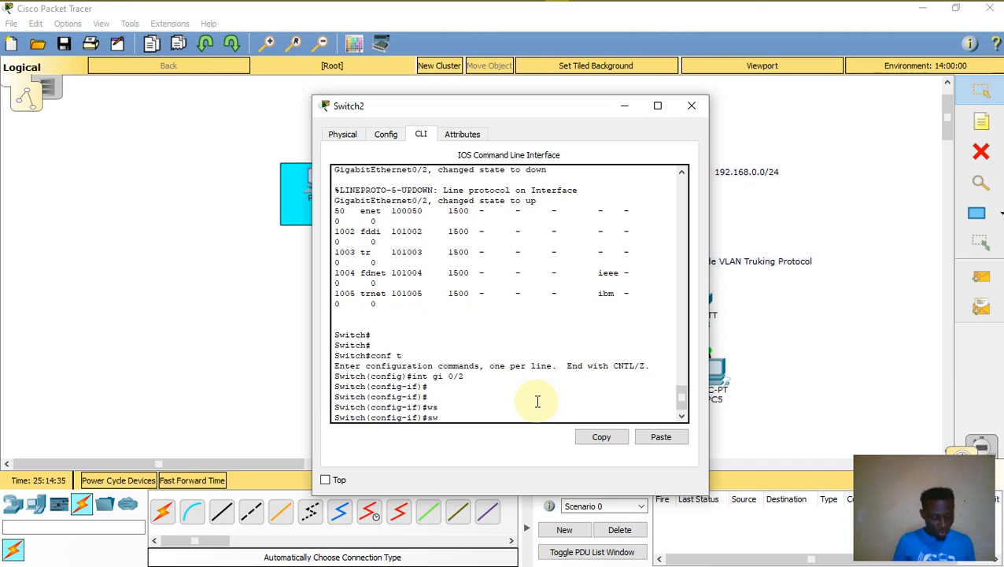
{"action": "key", "text": "Tab"}
{"action": "type", "text": "mo"}
{"action": "key", "text": "Tab"}
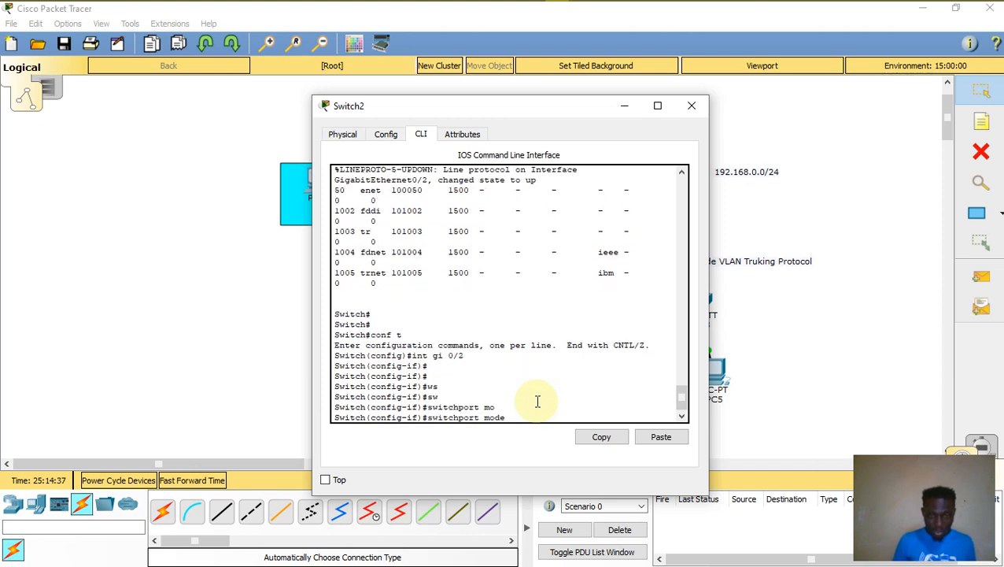
{"action": "type", "text": "trunk"}
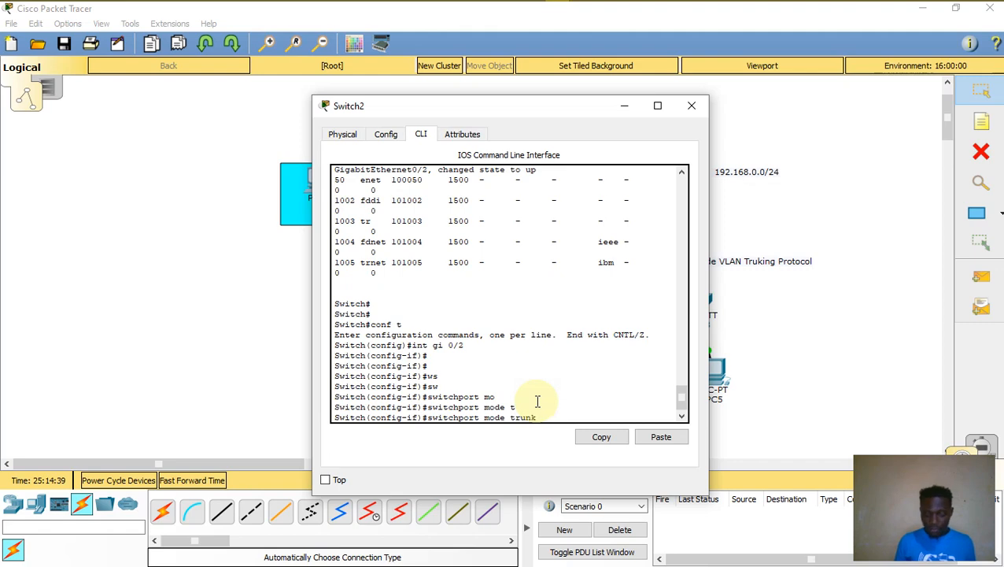
{"action": "key", "text": "Return"}
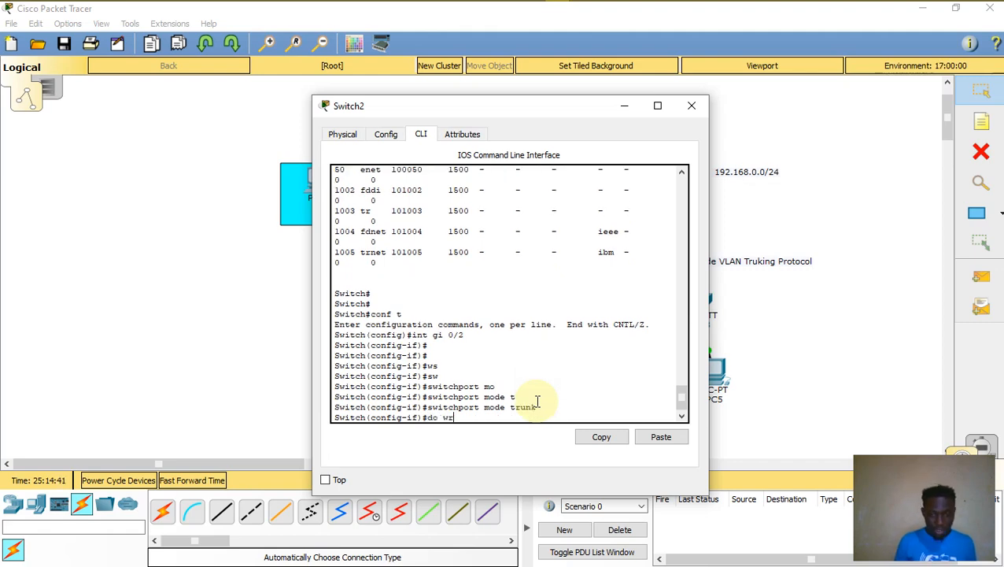
Save Switch2's configuration from interface configuration mode with the command "do wr"
{"action": "type", "text": "do wr"}
{"action": "key", "text": "Return"}
{"action": "key", "text": "Return"}
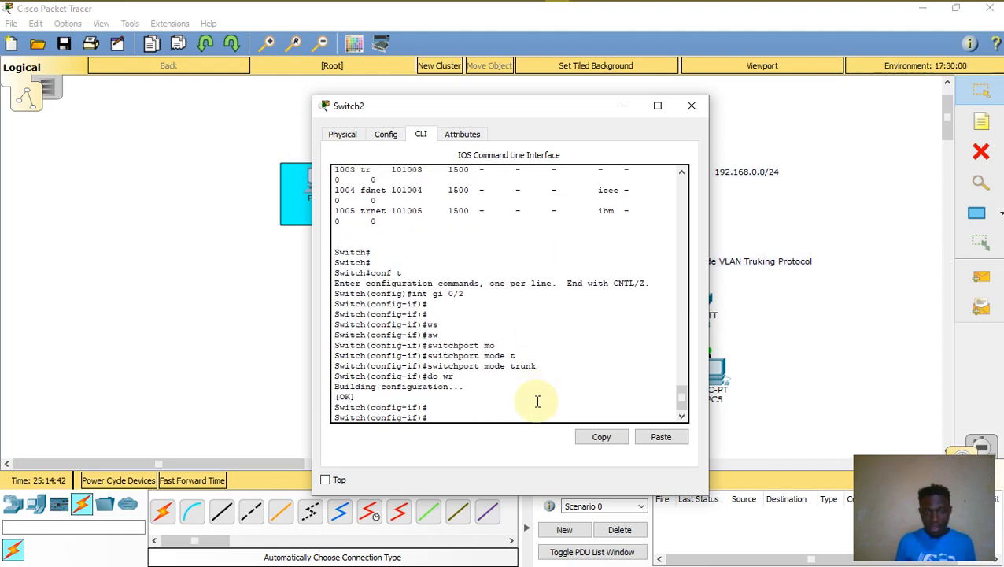
Close Switch2's window and return to Switch3's command line with a fresh prompt
{"action": "left_click", "coordinate": [692, 105]}
{"action": "left_click", "coordinate": [705, 308]}
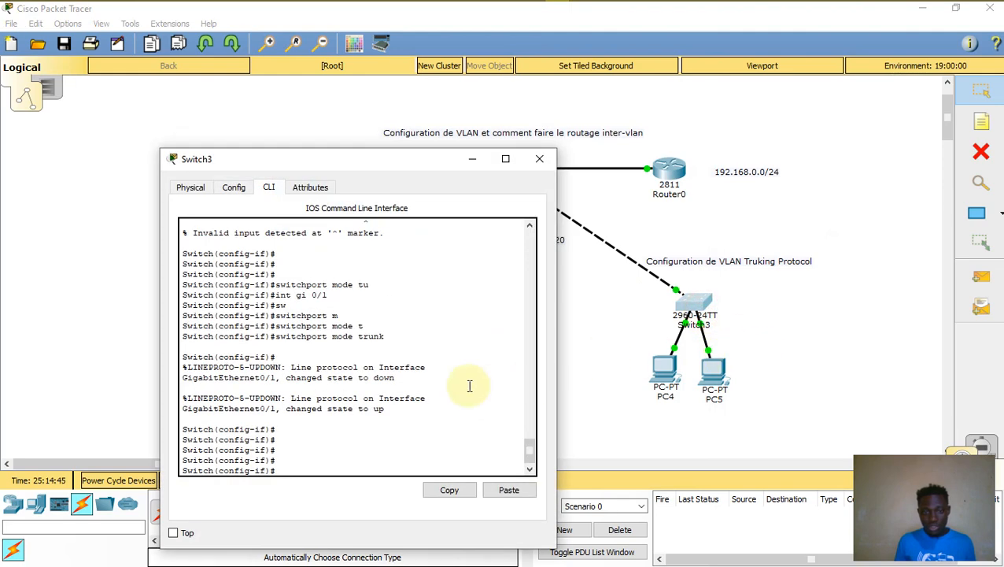
{"action": "left_click", "coordinate": [321, 459]}
{"action": "key", "text": "Return"}
{"action": "key", "text": "Return"}
{"action": "key", "text": "Return"}
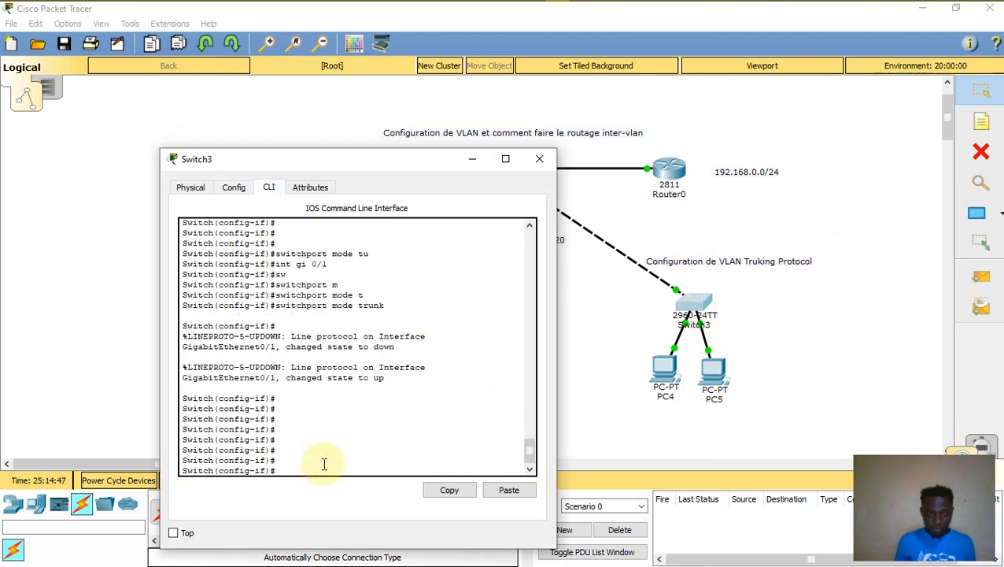
Leave interface configuration mode on Switch3 for global configuration mode with the command "ex"
{"action": "key", "text": "Return"}
{"action": "key", "text": "Return"}
{"action": "key", "text": "Return"}
{"action": "key", "text": "Return"}
{"action": "key", "text": "Return"}
{"action": "type", "text": "ex"}
{"action": "key", "text": "Return"}
{"action": "key", "text": "Return"}
{"action": "key", "text": "Return"}
{"action": "key", "text": "Return"}
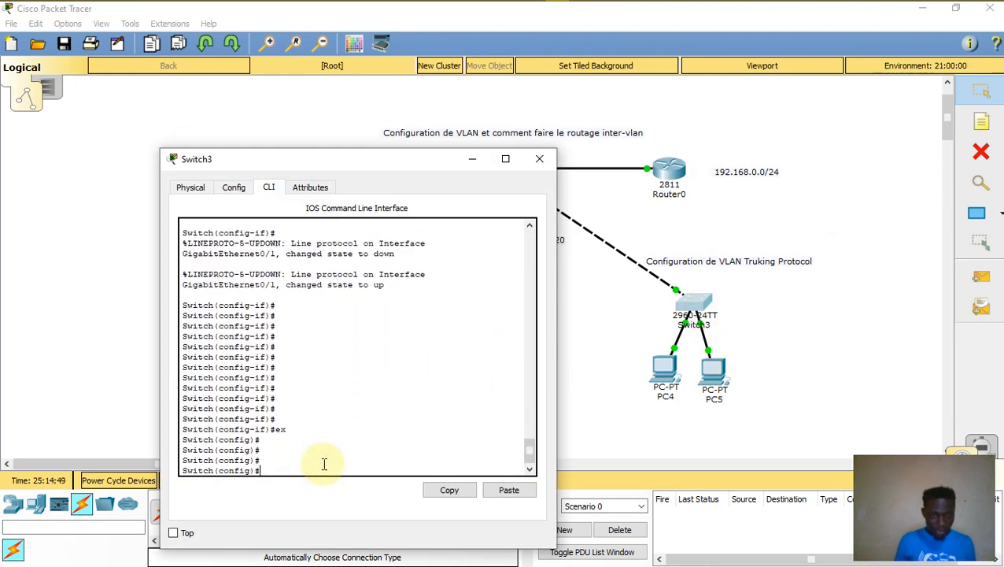
Display Switch3's VLAN table from global configuration mode with the command "do sh vlan"
{"action": "key", "text": "Return"}
{"action": "key", "text": "Return"}
{"action": "type", "text": "do "}
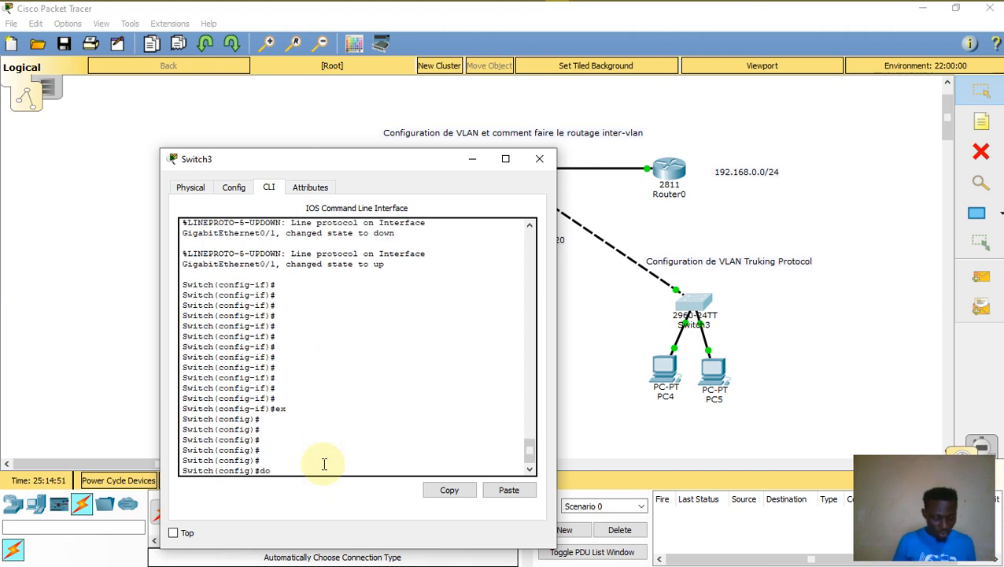
{"action": "type", "text": "sh"}
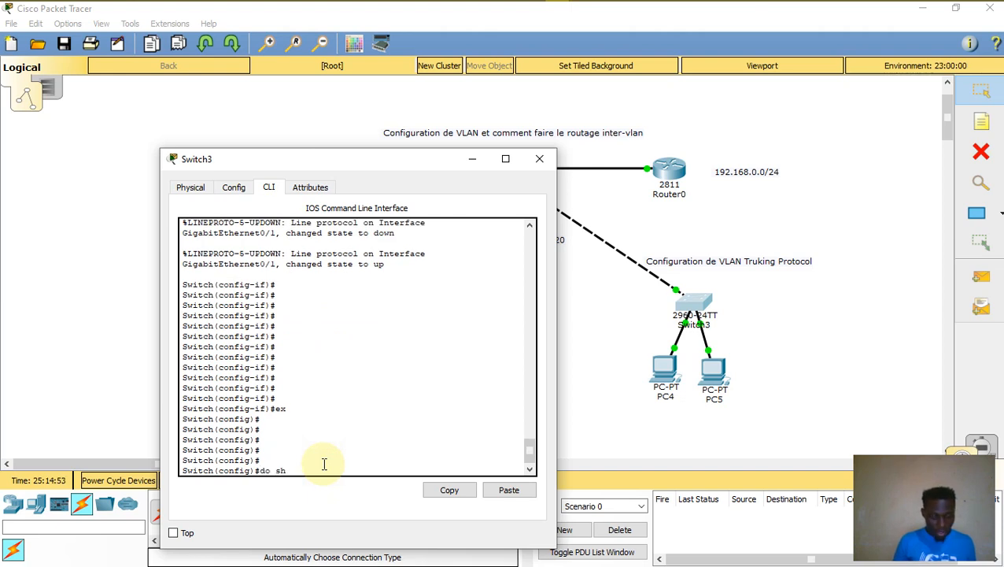
{"action": "type", "text": " vlan"}
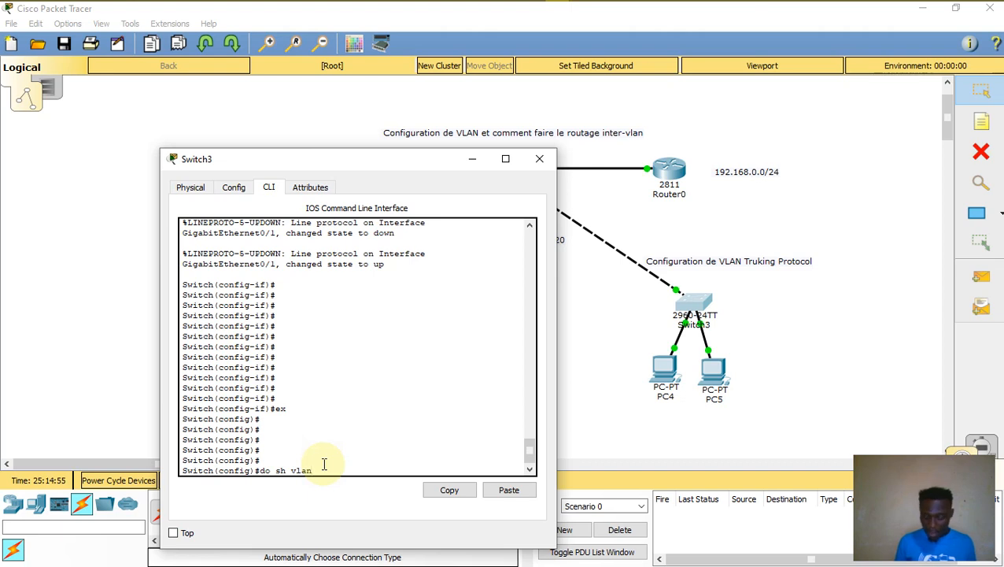
{"action": "key", "text": "Return"}
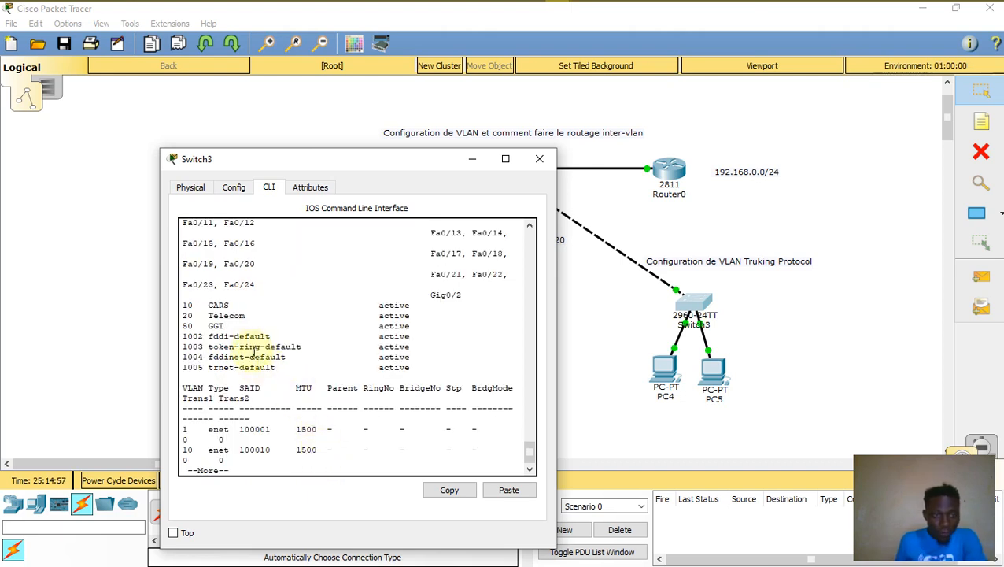
Highlight the rows of VLANs CARS, Telecom and GGT in Switch3's VLAN listing
{"action": "left_click_drag", "start_coordinate": [231, 327], "coordinate": [182, 303]}
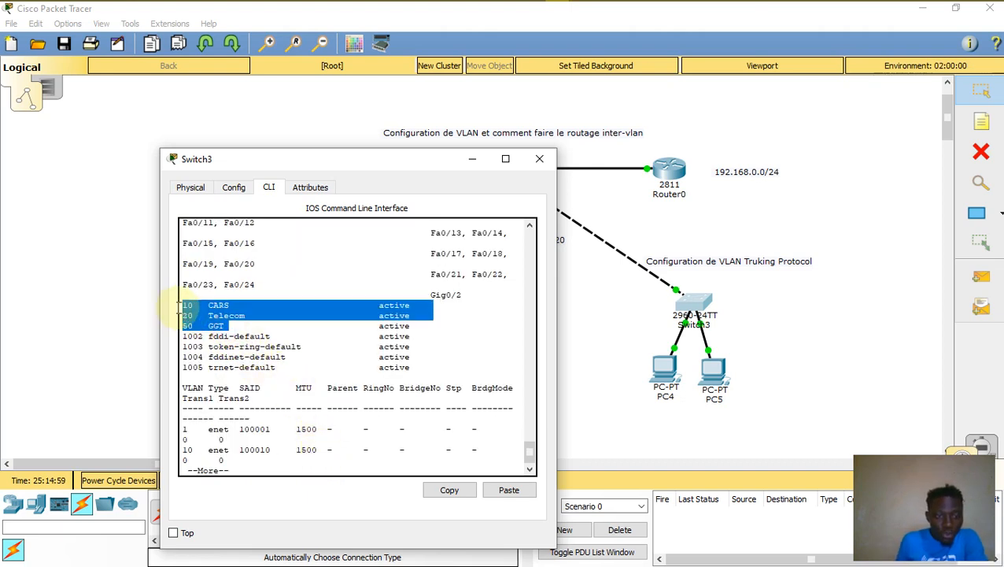
{"action": "left_click_drag", "start_coordinate": [256, 332], "coordinate": [306, 315]}
{"action": "left_click", "coordinate": [290, 322]}
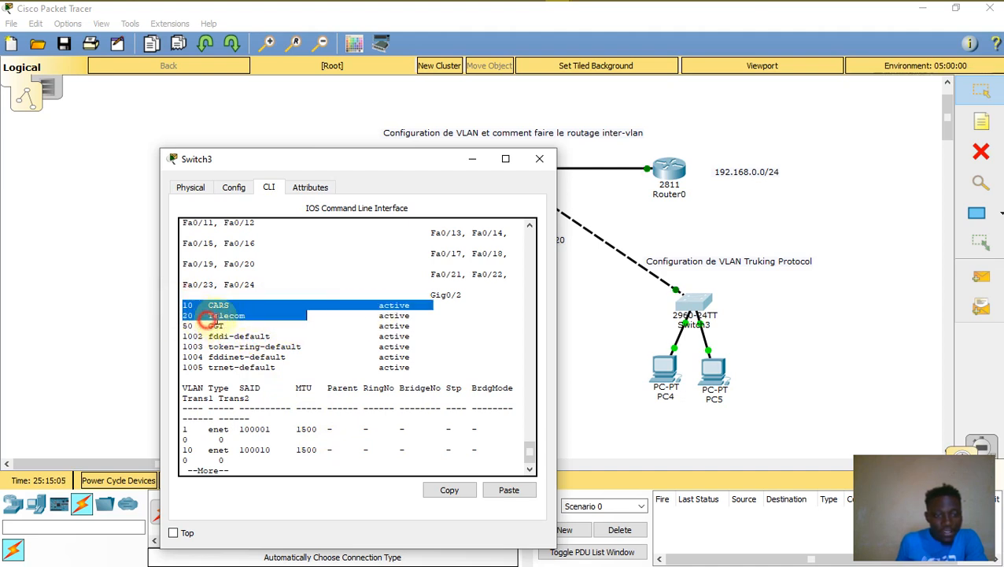
{"action": "left_click", "coordinate": [195, 323]}
{"action": "left_click_drag", "start_coordinate": [189, 323], "coordinate": [269, 335]}
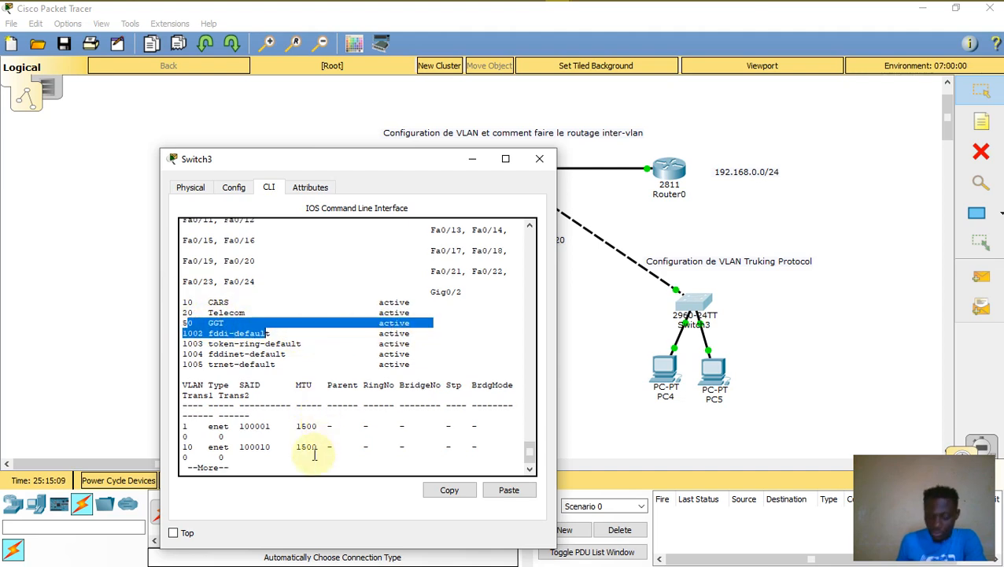
Page through the rest of Switch3's VLAN listing and return to a fresh configuration prompt
{"action": "key", "text": "Return"}
{"action": "key", "text": "Return"}
{"action": "key", "text": "Return"}
{"action": "key", "text": "Return"}
{"action": "key", "text": "Return"}
{"action": "key", "text": "Return"}
{"action": "key", "text": "Return"}
{"action": "key", "text": "Return"}
{"action": "key", "text": "Return"}
{"action": "key", "text": "Return"}
{"action": "key", "text": "Return"}
{"action": "key", "text": "Return"}
{"action": "key", "text": "Return"}
{"action": "key", "text": "Return"}
{"action": "key", "text": "Return"}
{"action": "key", "text": "Return"}
{"action": "key", "text": "Return"}
{"action": "key", "text": "Return"}
{"action": "key", "text": "Return"}
{"action": "key", "text": "Return"}
{"action": "key", "text": "Return"}
{"action": "key", "text": "Return"}
{"action": "key", "text": "Return"}
{"action": "key", "text": "Return"}
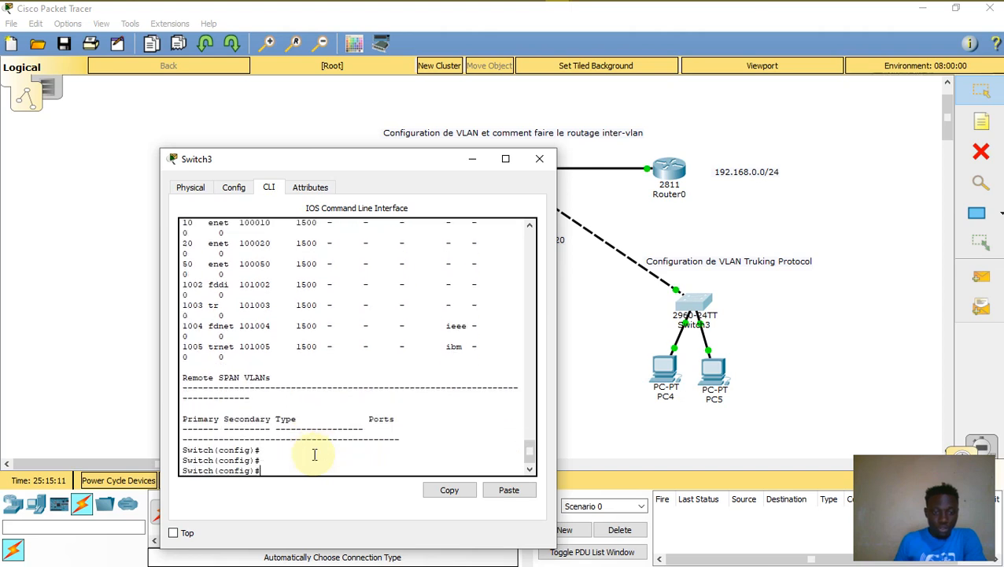
{"action": "key", "text": "Return"}
{"action": "key", "text": "Return"}
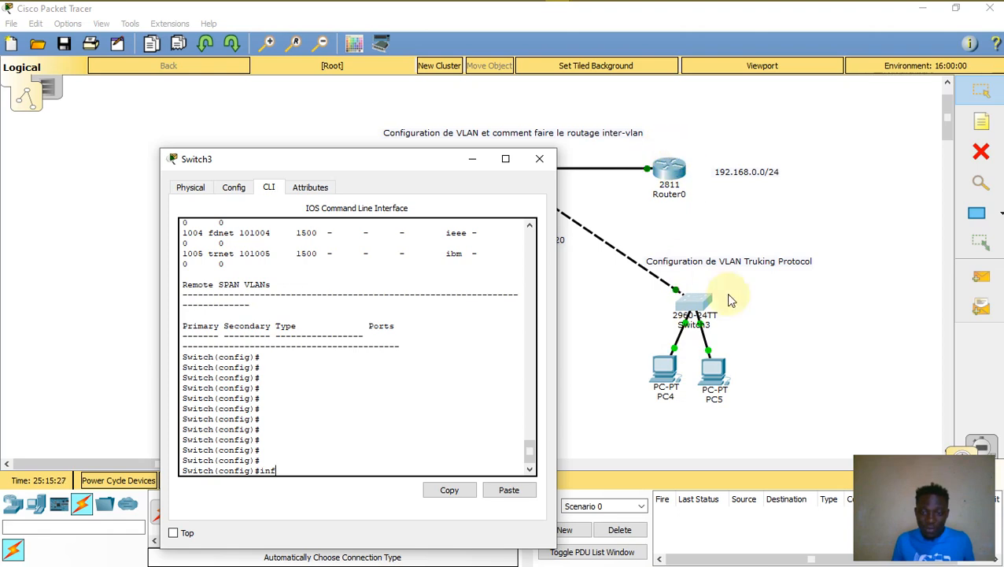
Set PC5's IPv4 configuration to DHCP, then close PC5's window
{"action": "left_click", "coordinate": [718, 381]}
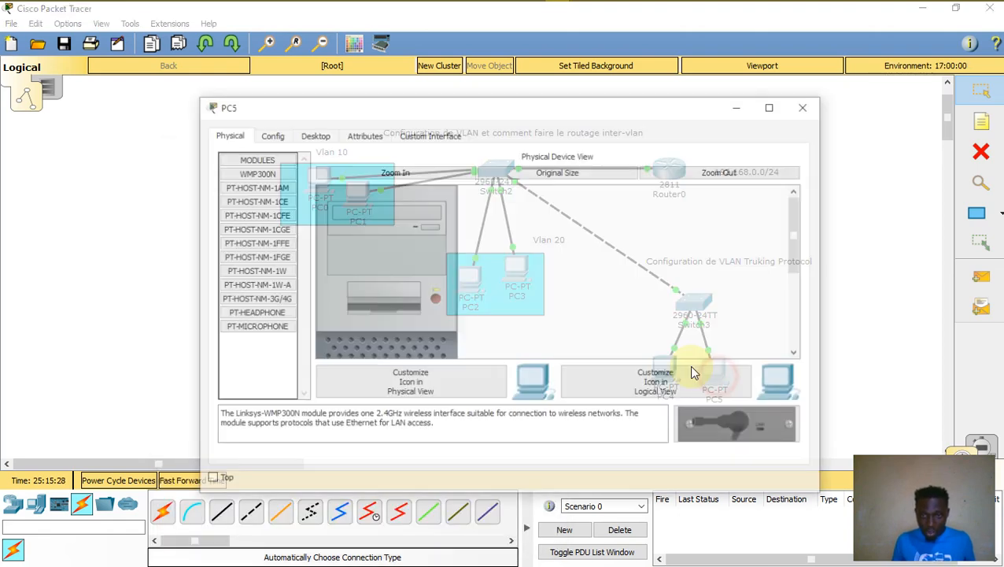
{"action": "left_click", "coordinate": [270, 134]}
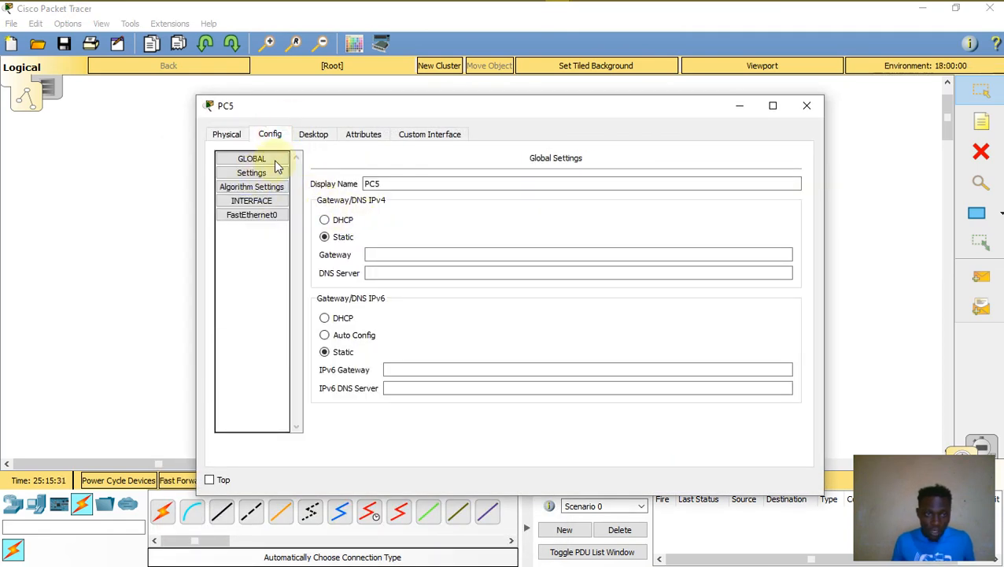
{"action": "left_click", "coordinate": [310, 134]}
{"action": "left_click", "coordinate": [279, 185]}
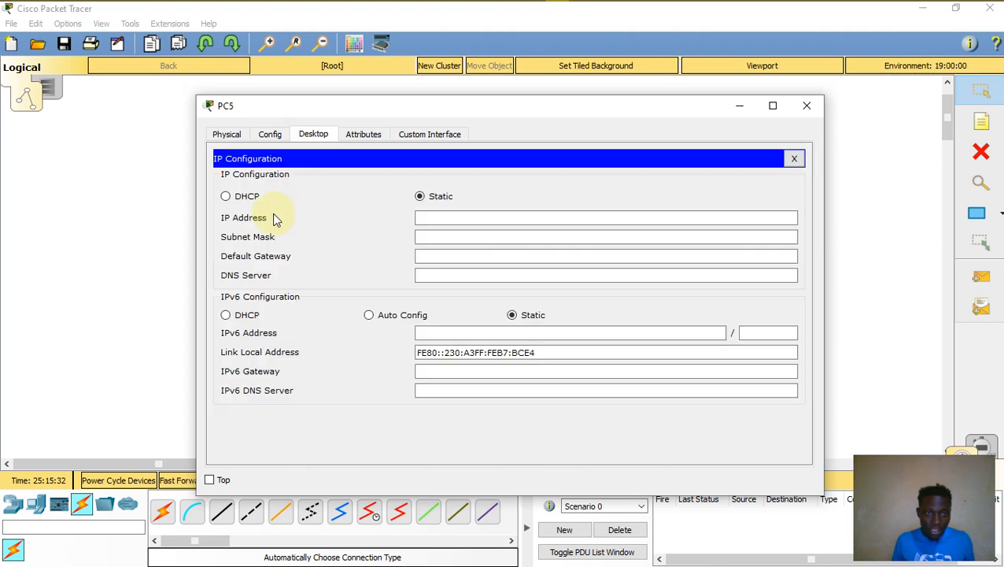
{"action": "left_click", "coordinate": [236, 197]}
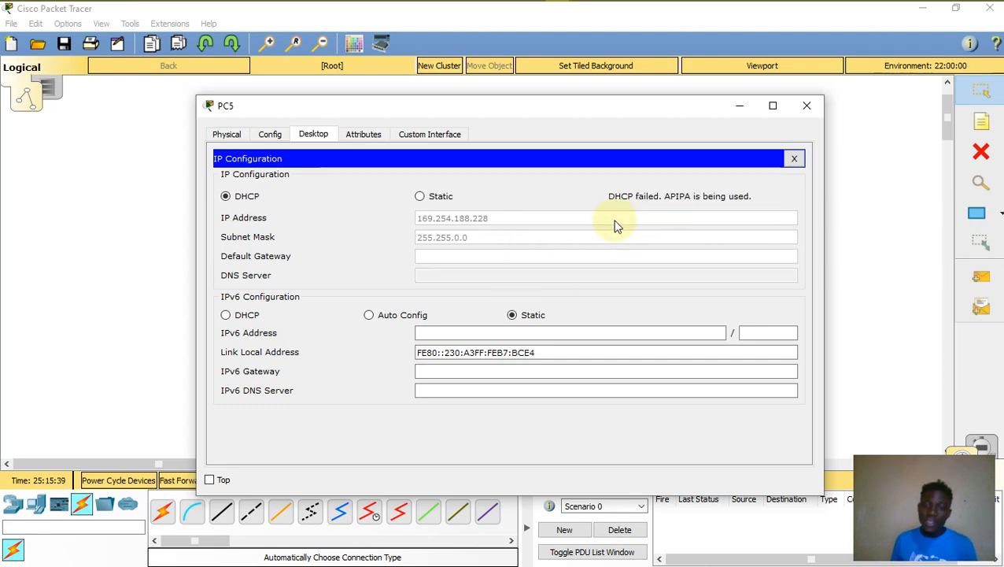
{"action": "left_click", "coordinate": [807, 106]}
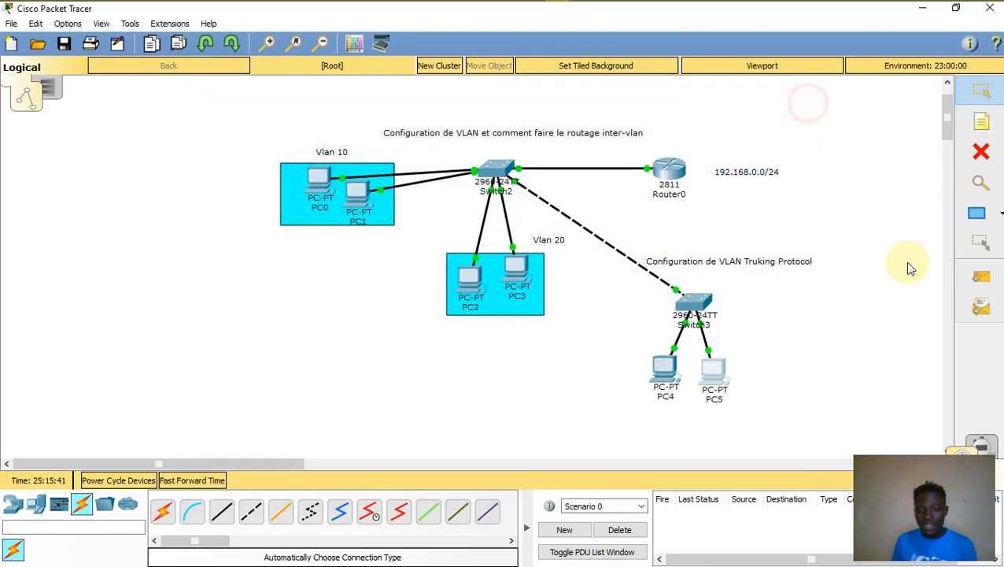
Reopen Switch3's command line and enter configuration of Fast Ethernet ports 0/1 to 0/5 with "int range fa0/1-5"
{"action": "left_click", "coordinate": [695, 307]}
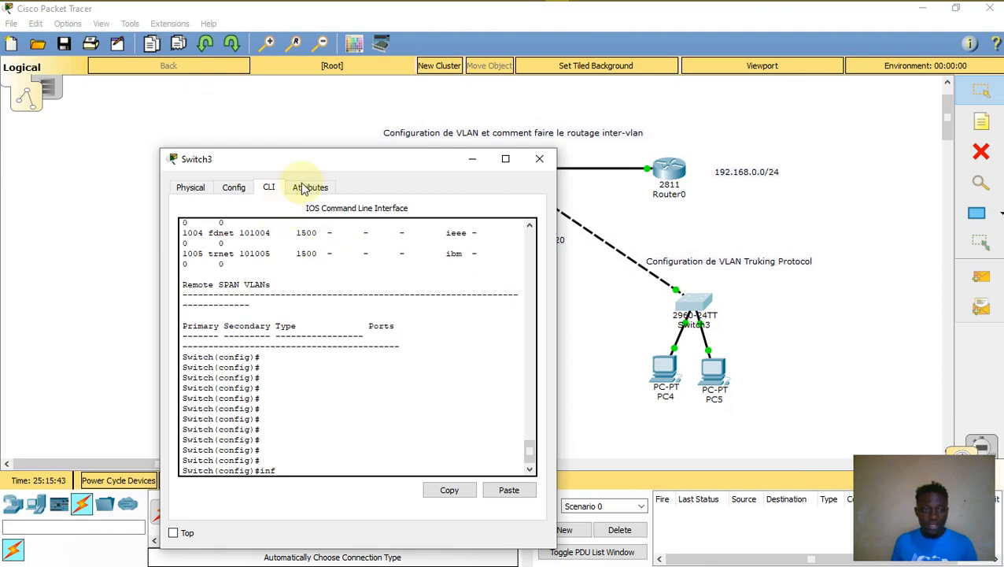
{"action": "left_click_drag", "start_coordinate": [370, 154], "coordinate": [368, 46]}
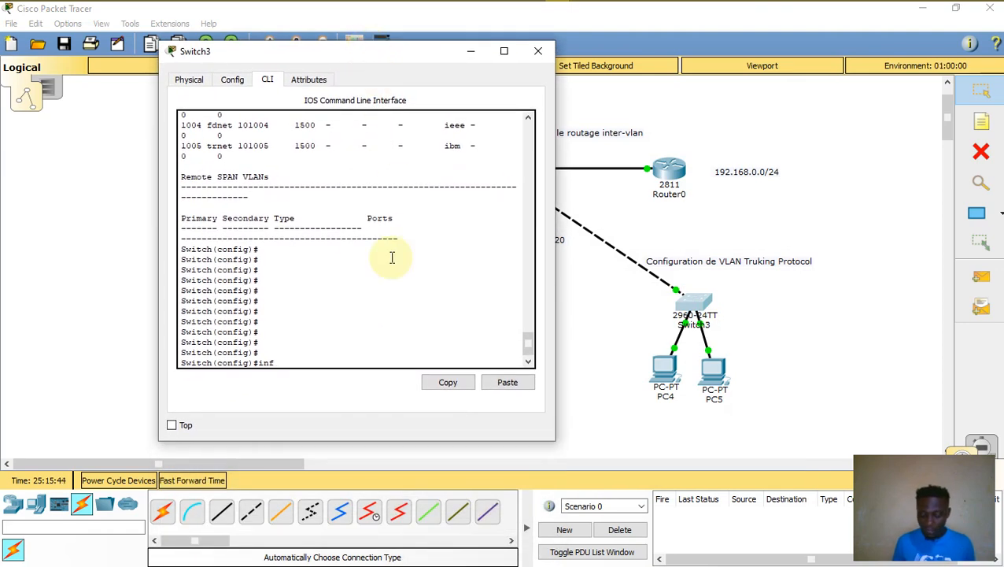
{"action": "key", "text": "Return"}
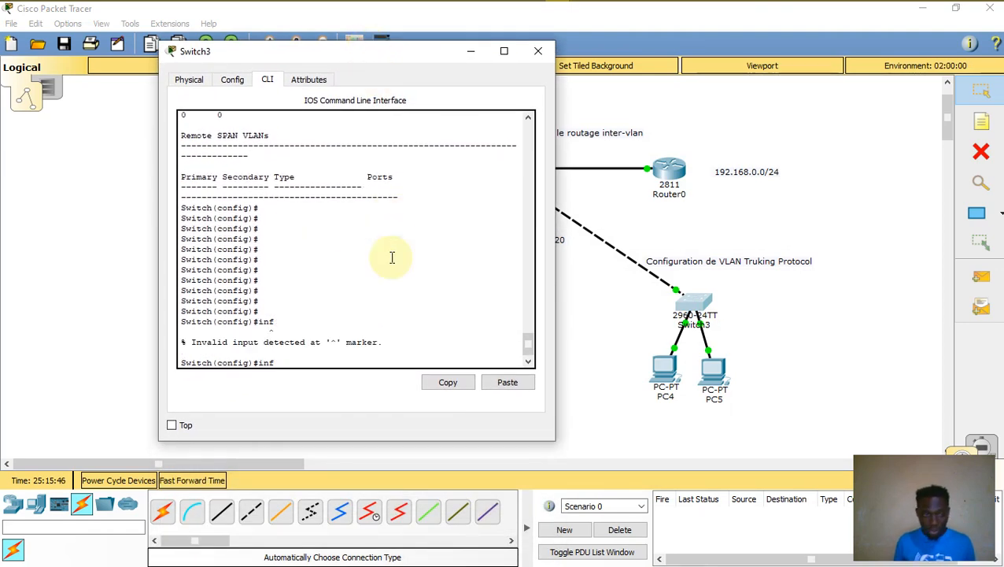
{"action": "type", "text": "in"}
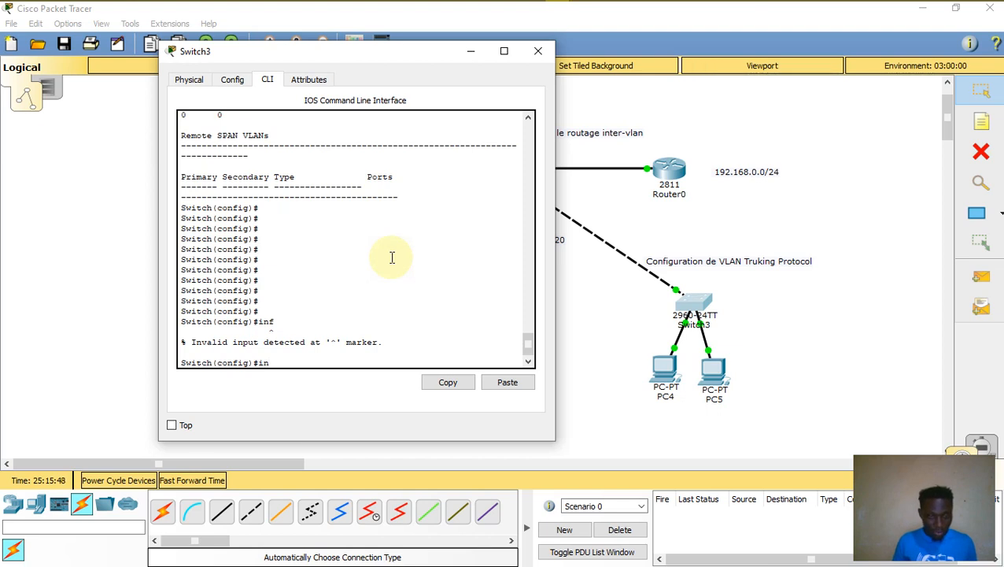
{"action": "type", "text": "t "}
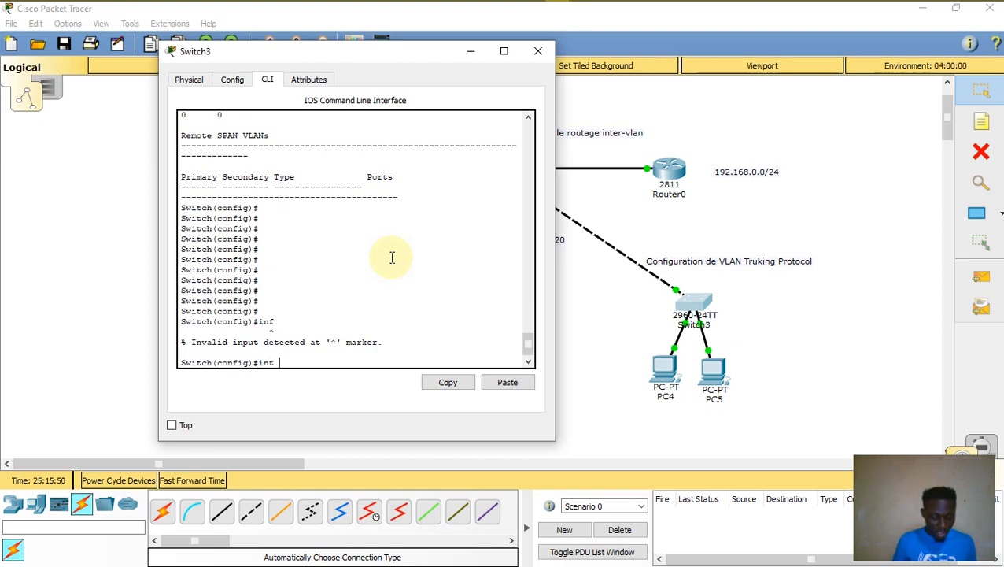
{"action": "type", "text": "ra"}
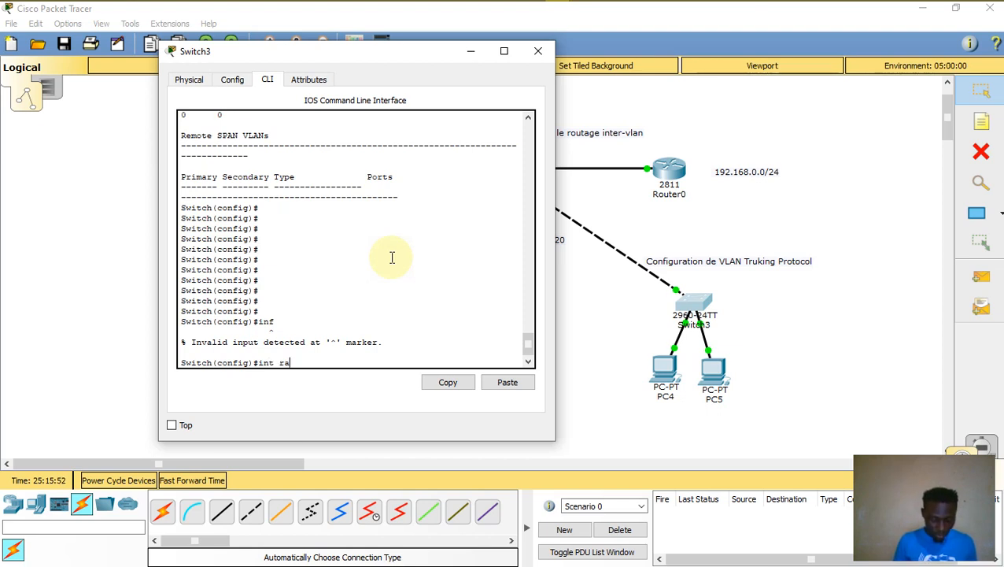
{"action": "key", "text": "Tab"}
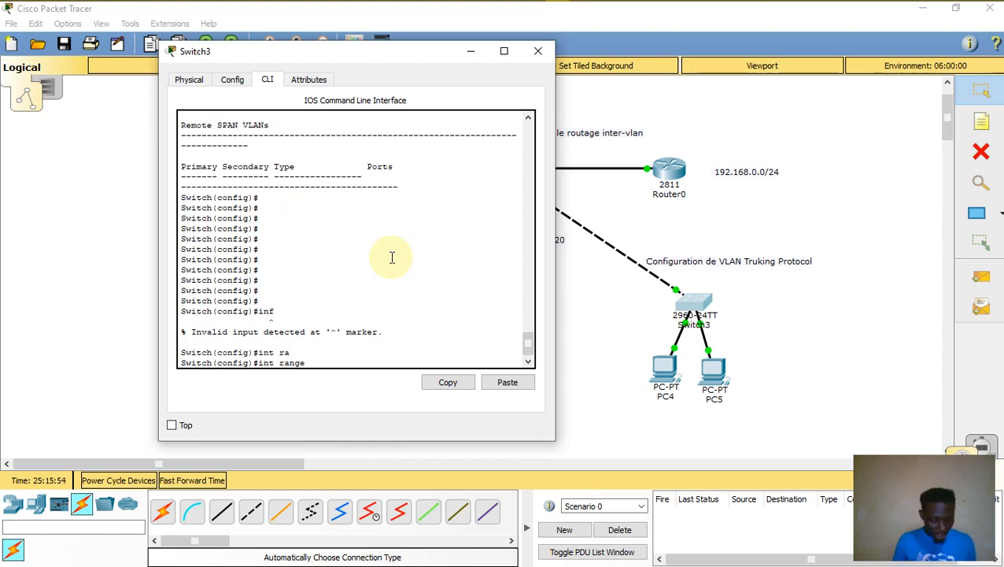
{"action": "type", "text": "faa"}
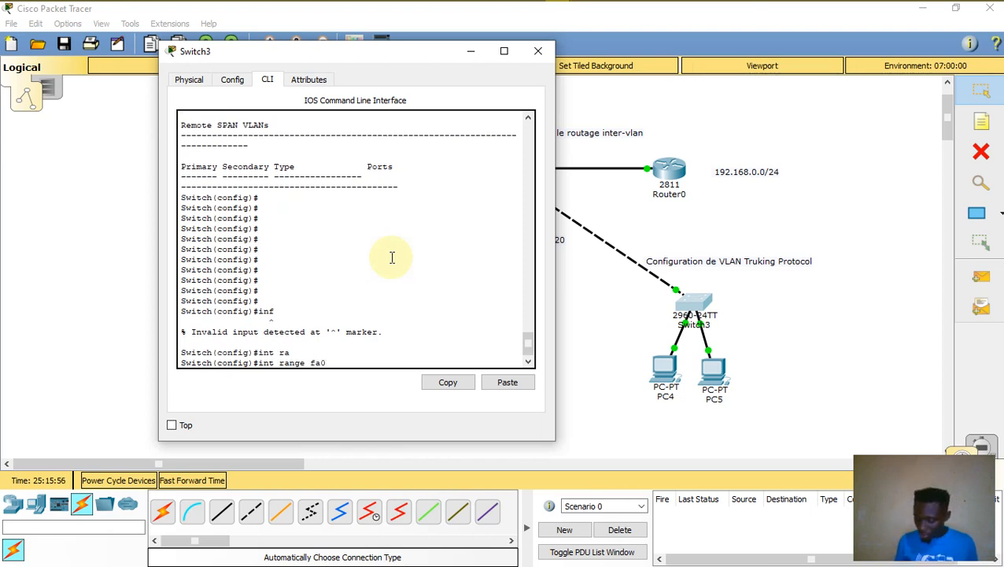
{"action": "type", "text": "/1-5"}
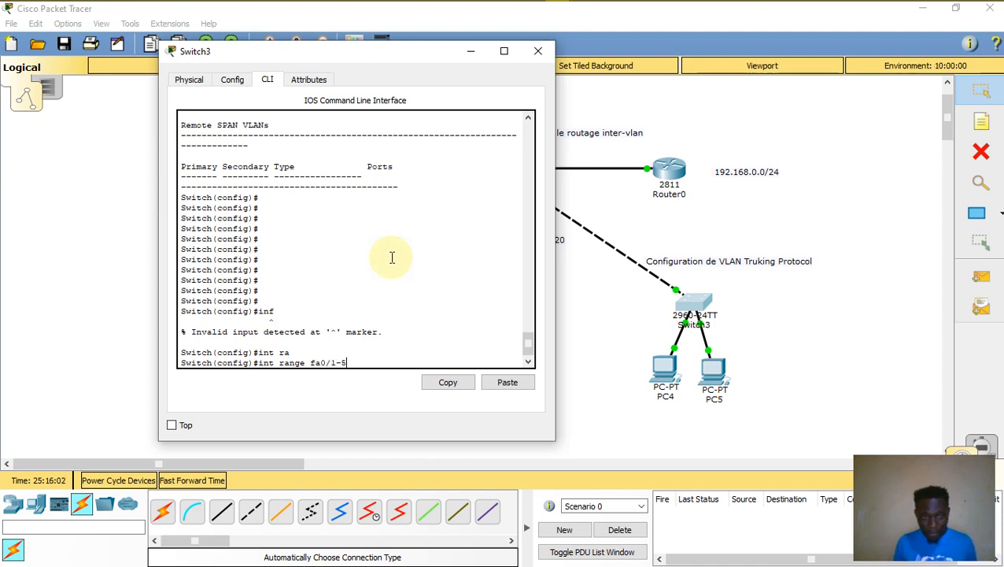
{"action": "key", "text": "Return"}
{"action": "key", "text": "Return"}
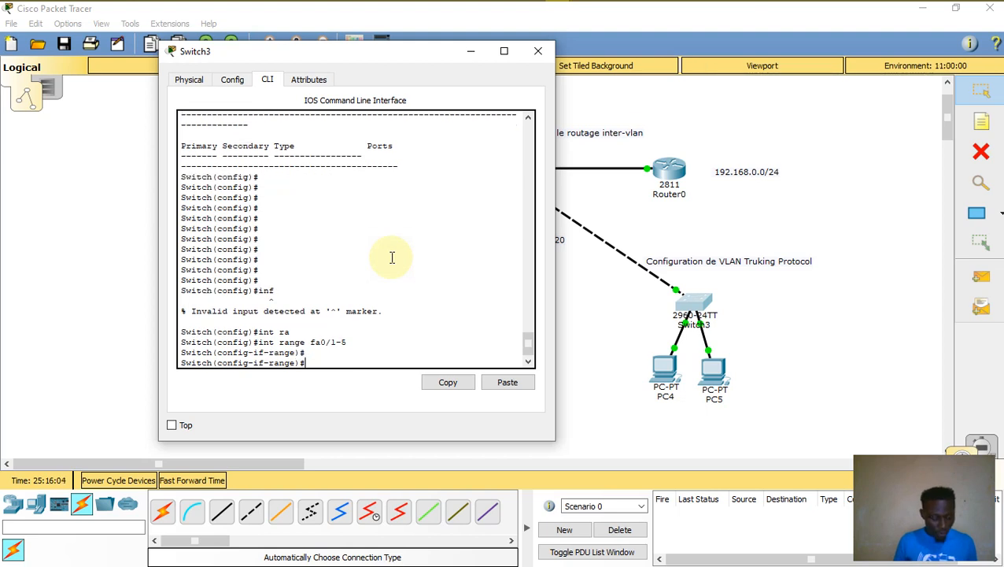
Set Switch3's selected port range to access mode with the command "switchport mode access"
{"action": "type", "text": "sw"}
{"action": "key", "text": "Tab"}
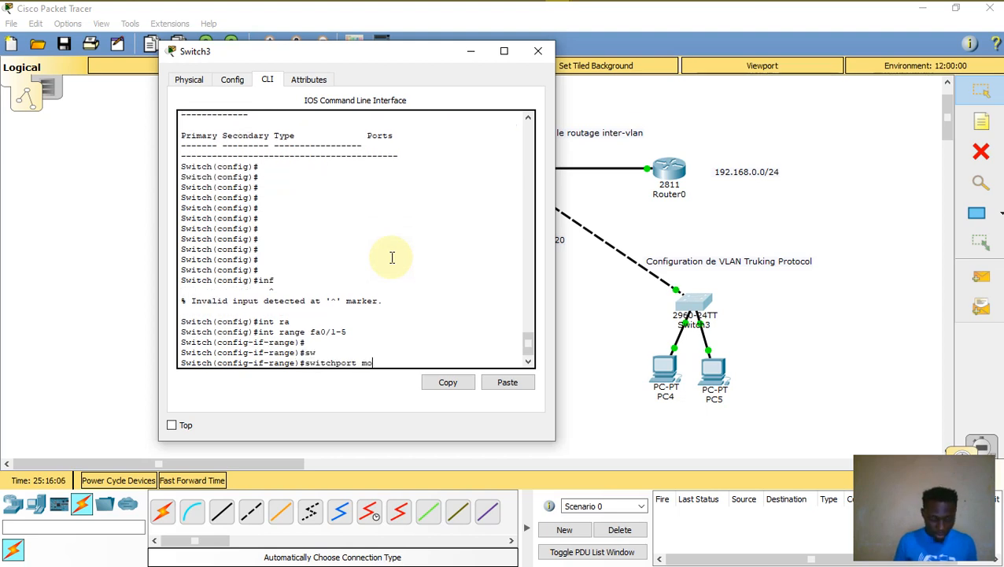
{"action": "type", "text": "mo"}
{"action": "key", "text": "Tab"}
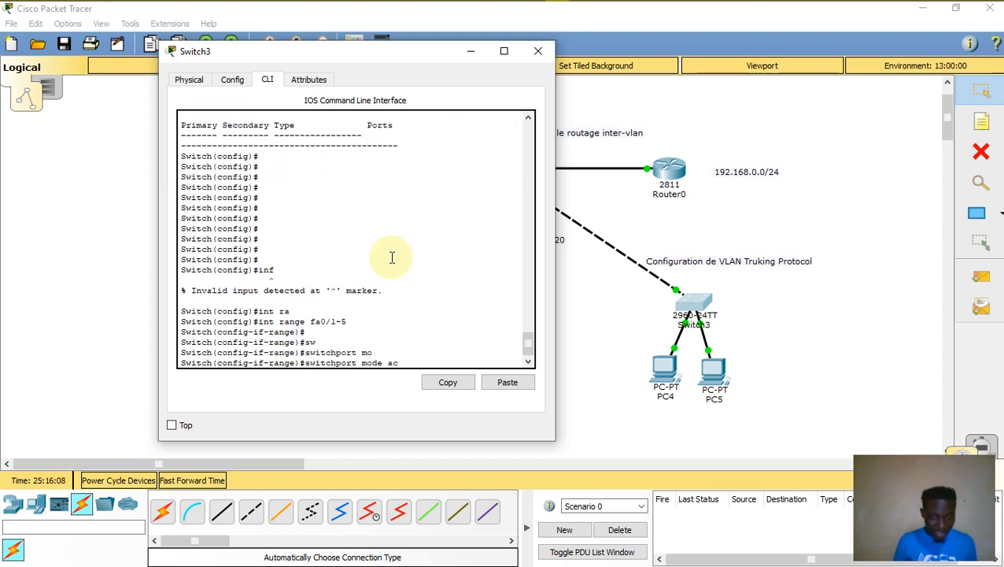
{"action": "type", "text": "ac"}
{"action": "key", "text": "Tab"}
{"action": "key", "text": "Return"}
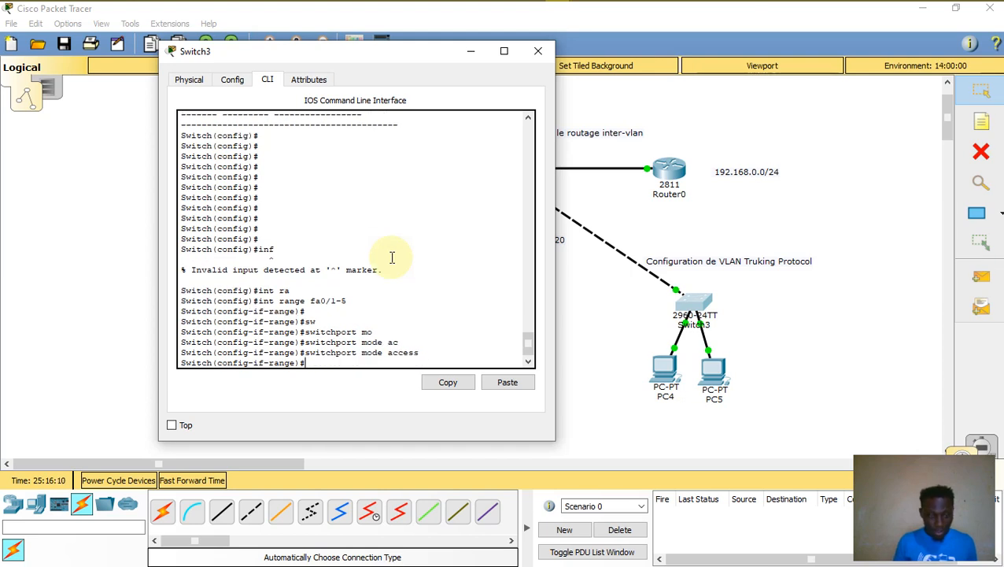
Assign Switch3's selected port range to VLAN 10 with the command "switchport access vlan 10"
{"action": "type", "text": "s"}
{"action": "key", "text": "Tab"}
{"action": "key", "text": "Tab"}
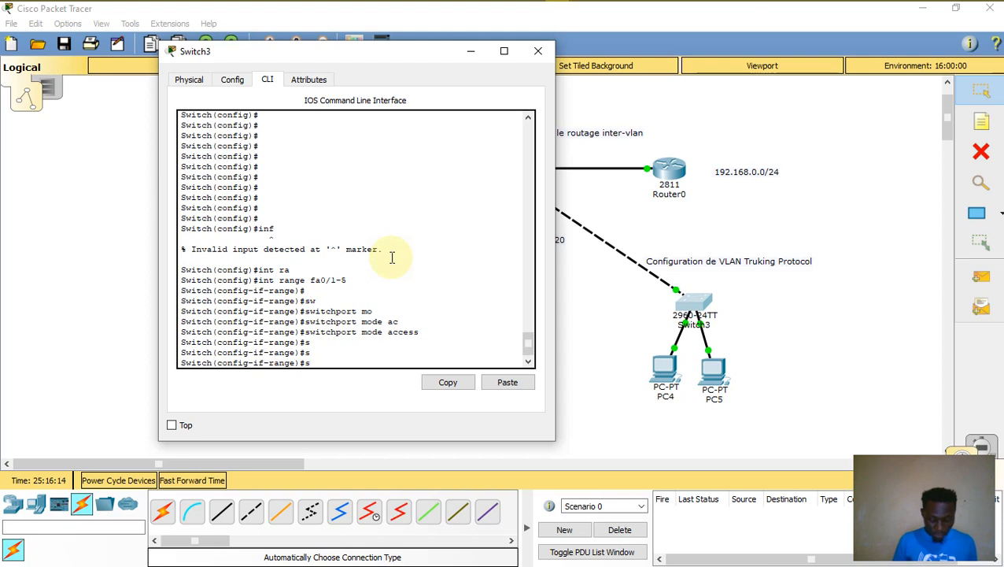
{"action": "type", "text": "w"}
{"action": "key", "text": "Tab"}
{"action": "type", "text": "a"}
{"action": "key", "text": "Tab"}
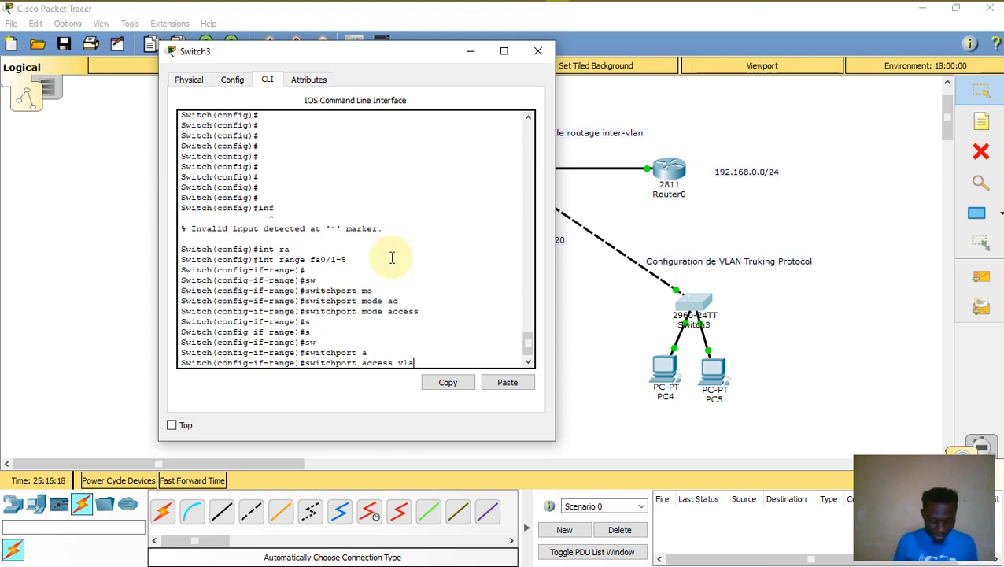
{"action": "type", "text": "vlan "}
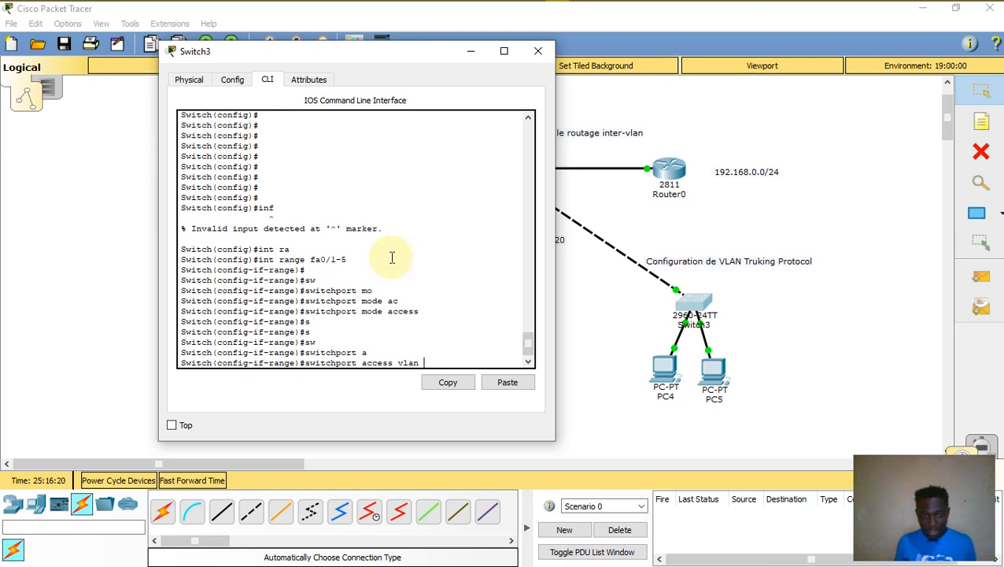
{"action": "type", "text": "10"}
{"action": "key", "text": "Return"}
{"action": "key", "text": "Return"}
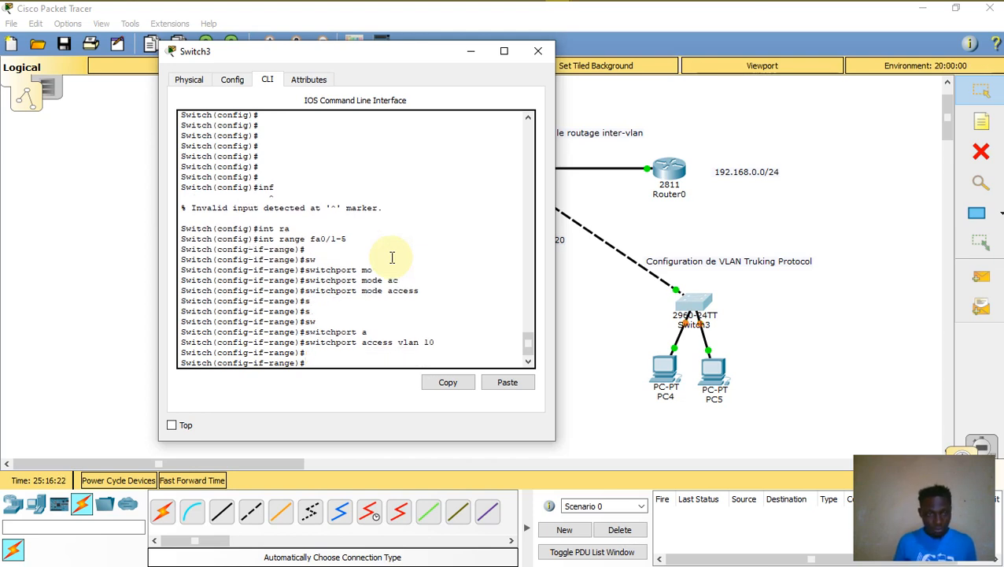
Save Switch3's configuration from interface range mode with the command "do wr"
{"action": "type", "text": "do wr"}
{"action": "key", "text": "Return"}
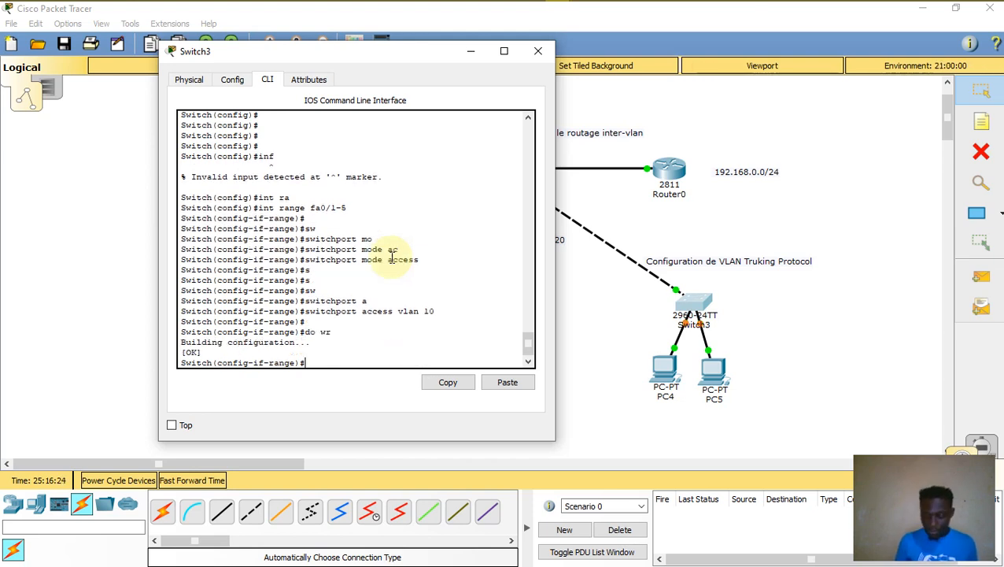
{"action": "key", "text": "Return"}
Close Switch3's window and fast-forward the simulation time
{"action": "left_click", "coordinate": [538, 51]}
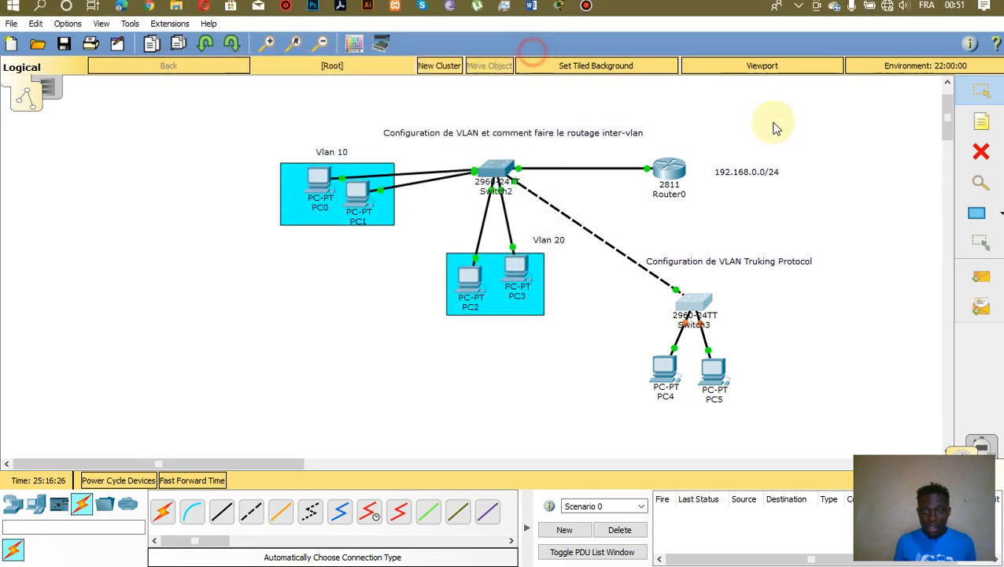
{"action": "left_click", "coordinate": [859, 201]}
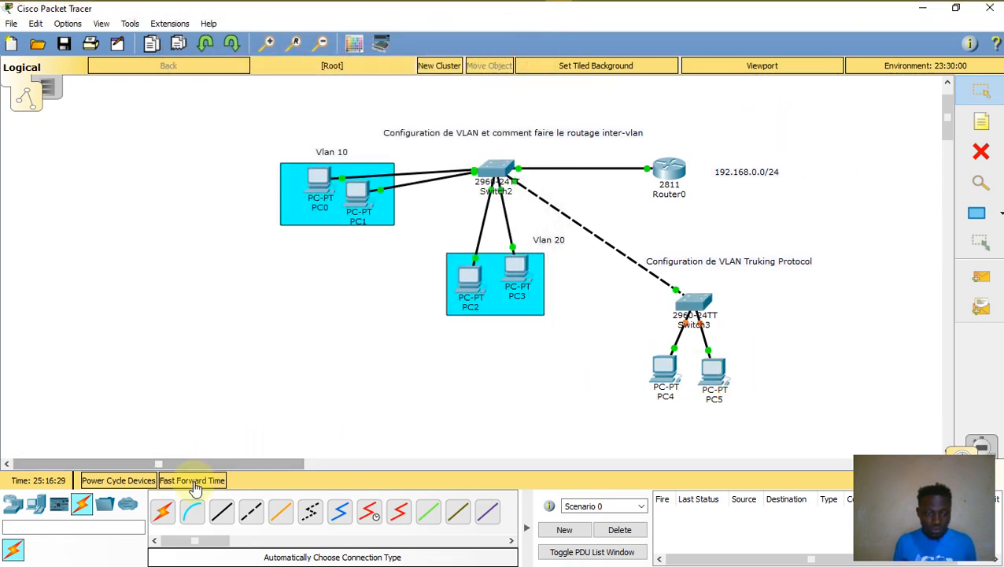
{"action": "left_click", "coordinate": [193, 480]}
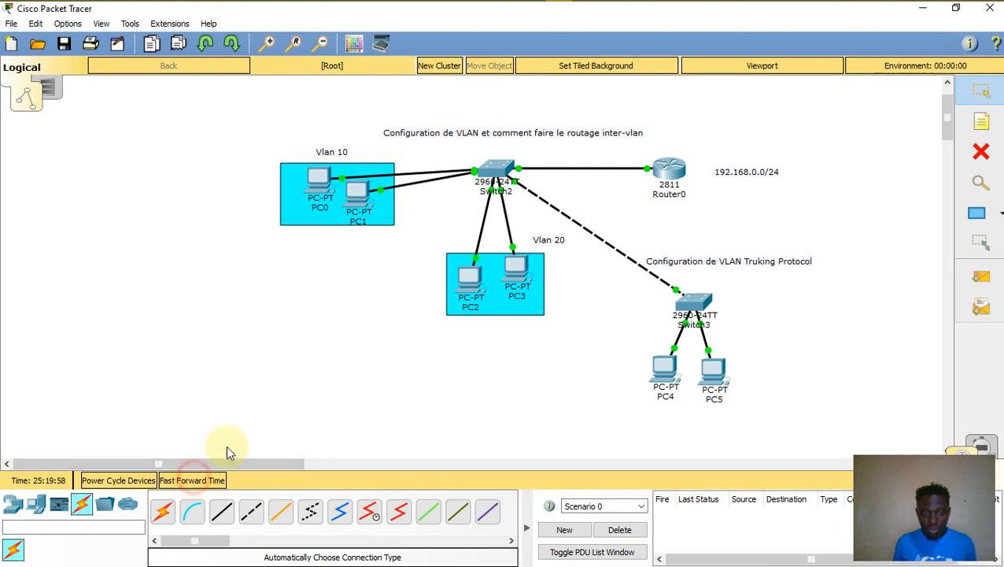
Switch PC4's IPv4 configuration to DHCP so it requests an address, and close its window
{"action": "left_click", "coordinate": [663, 368]}
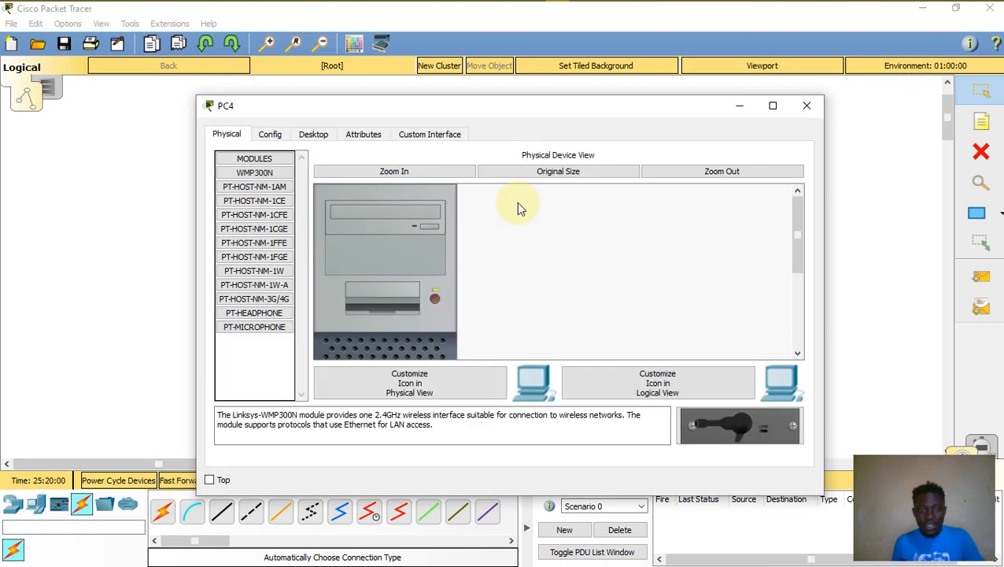
{"action": "left_click", "coordinate": [314, 137]}
{"action": "left_click", "coordinate": [269, 197]}
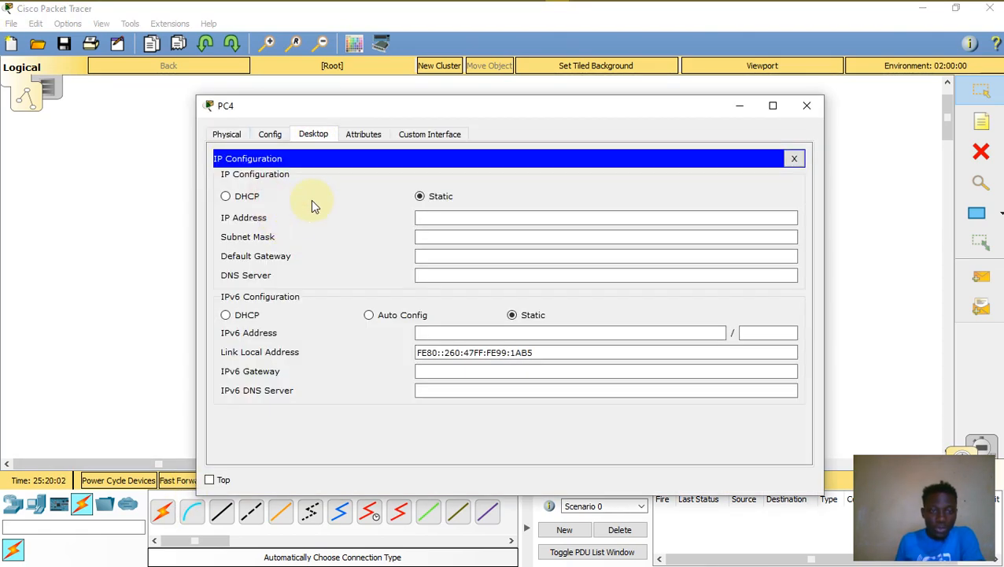
{"action": "left_click", "coordinate": [253, 199]}
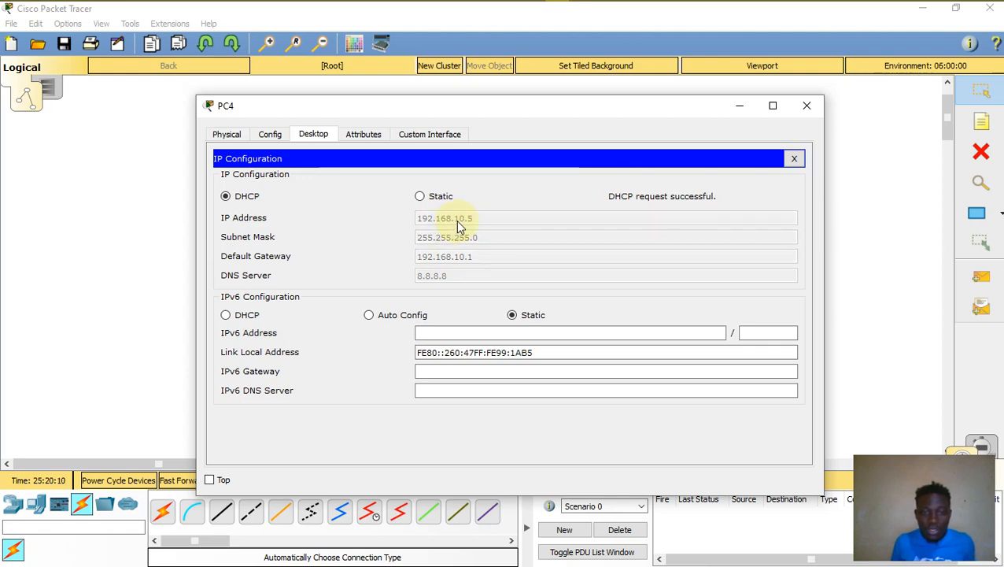
{"action": "left_click", "coordinate": [822, 107]}
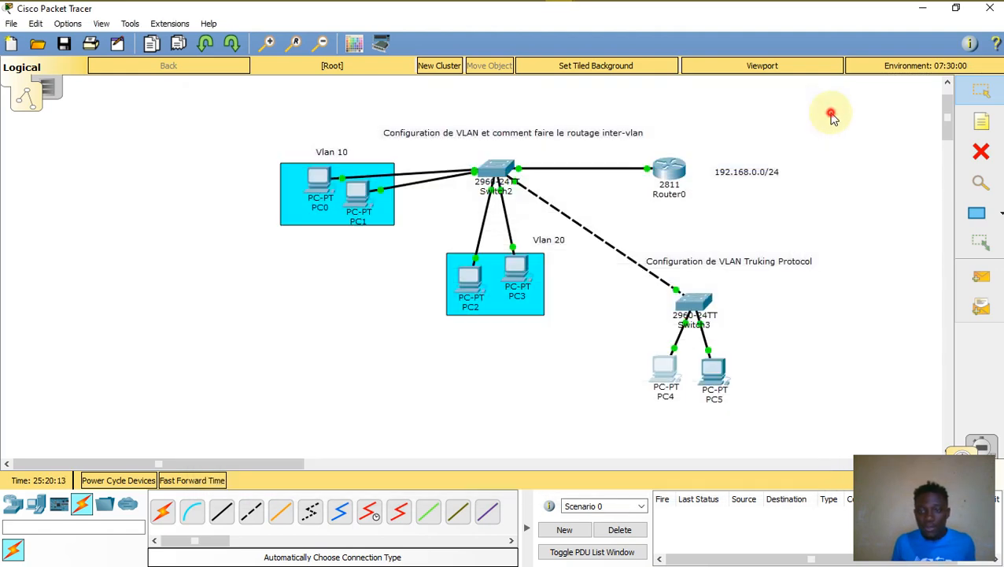
Examine PC1's IP configuration for comparison with PC4's addressing, and close its window
{"action": "left_click", "coordinate": [359, 199]}
{"action": "left_click", "coordinate": [293, 170]}
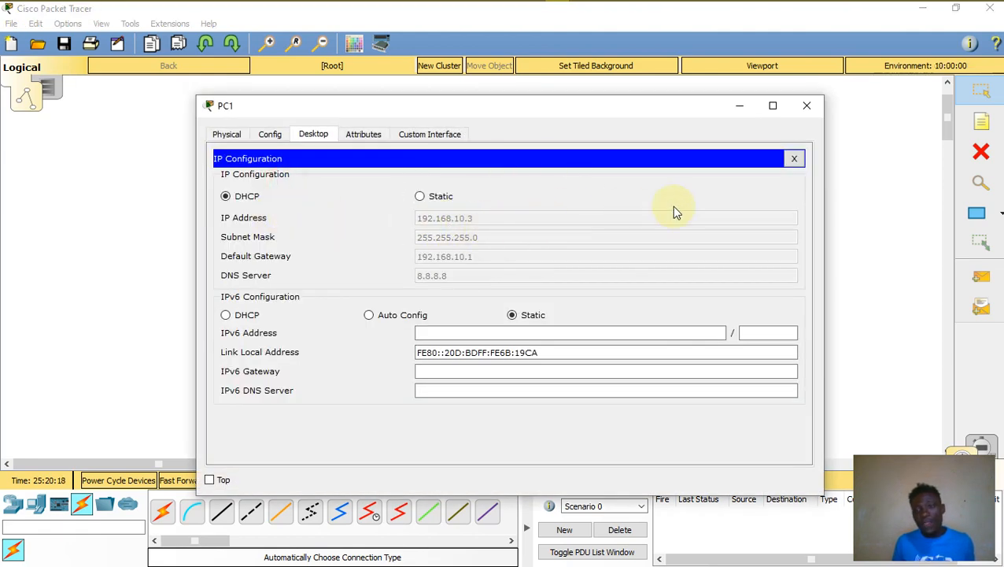
{"action": "left_click", "coordinate": [808, 106]}
Send a simple PDU from PC4 to PC1 to test connectivity between the two switches
{"action": "left_click", "coordinate": [981, 276]}
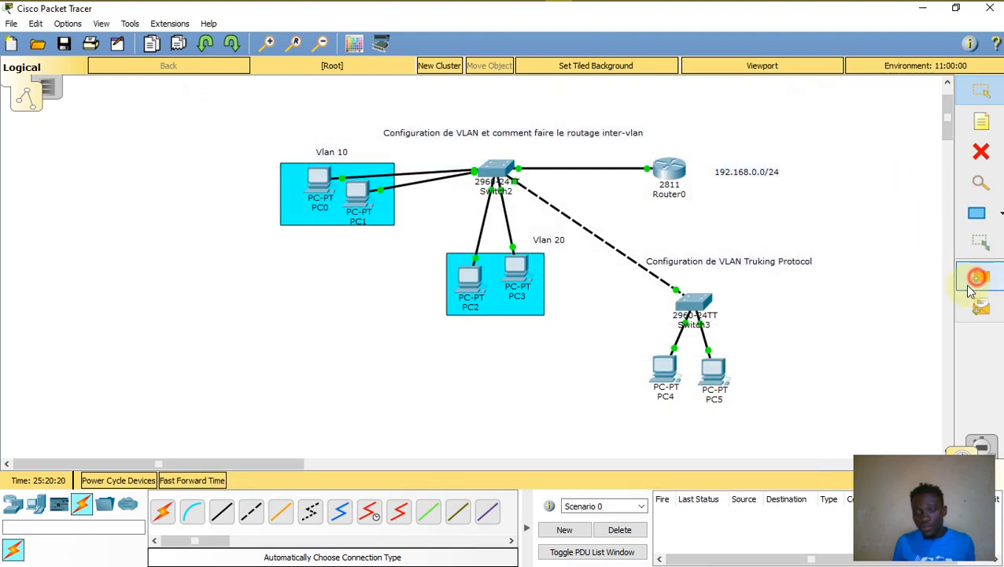
{"action": "left_click", "coordinate": [660, 371]}
{"action": "left_click", "coordinate": [362, 195]}
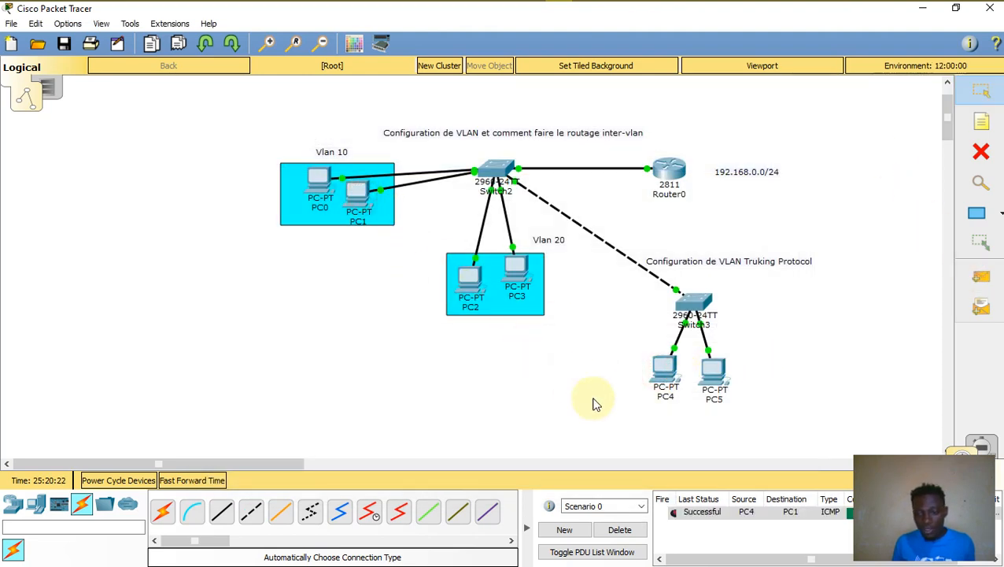